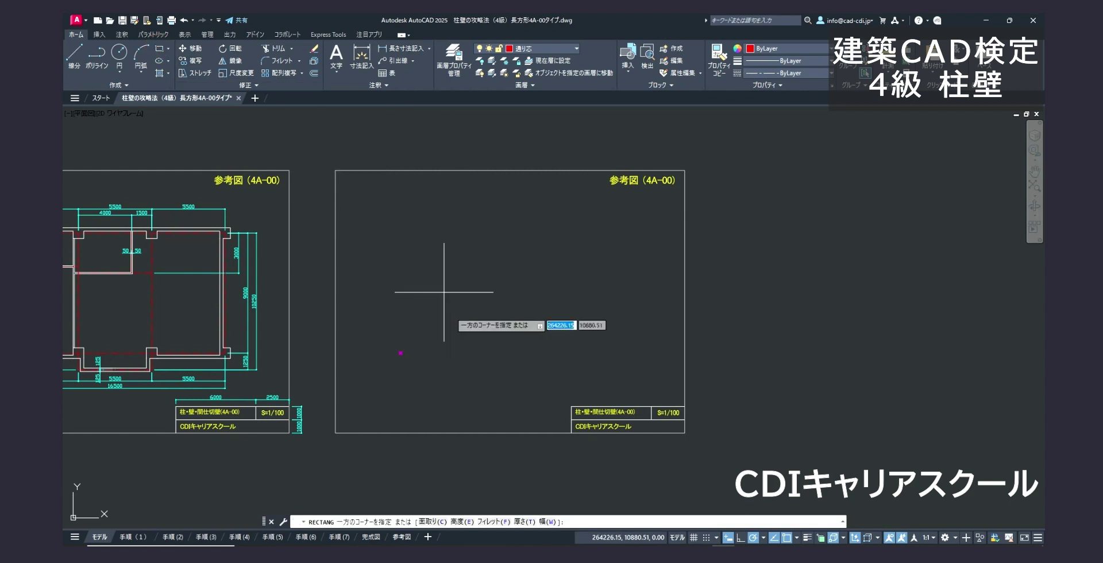
Draw a 16500 × 9000 rectangle from the magenta reference point in the empty 4A-00 frame
left_click(400, 352)
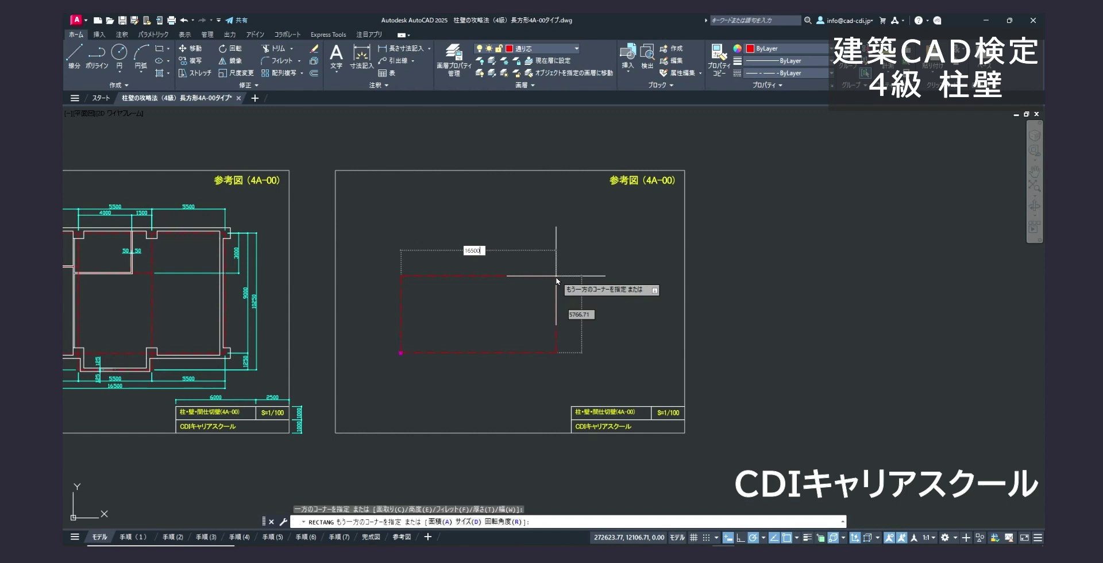
type("16500")
key("Tab")
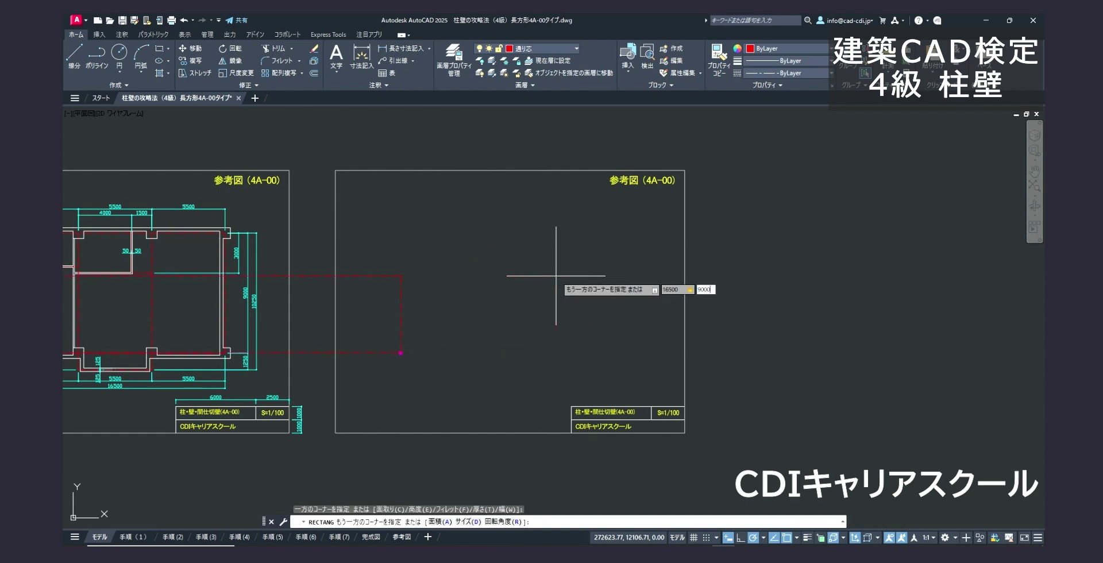
key("Return")
Change the colour of the 通り芯 layer to yellow
left_click(546, 49)
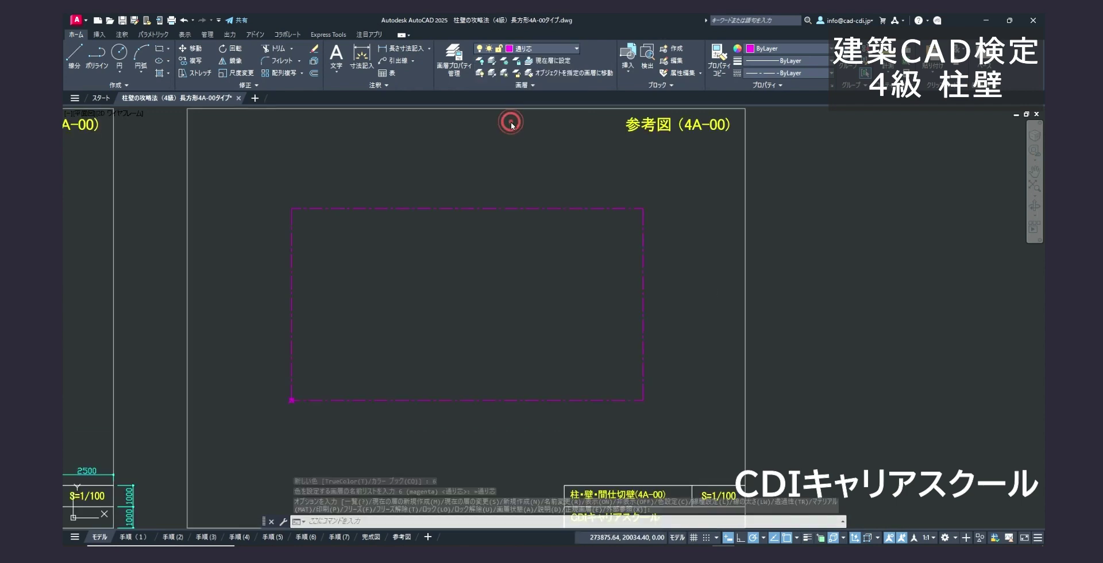
left_click(510, 120)
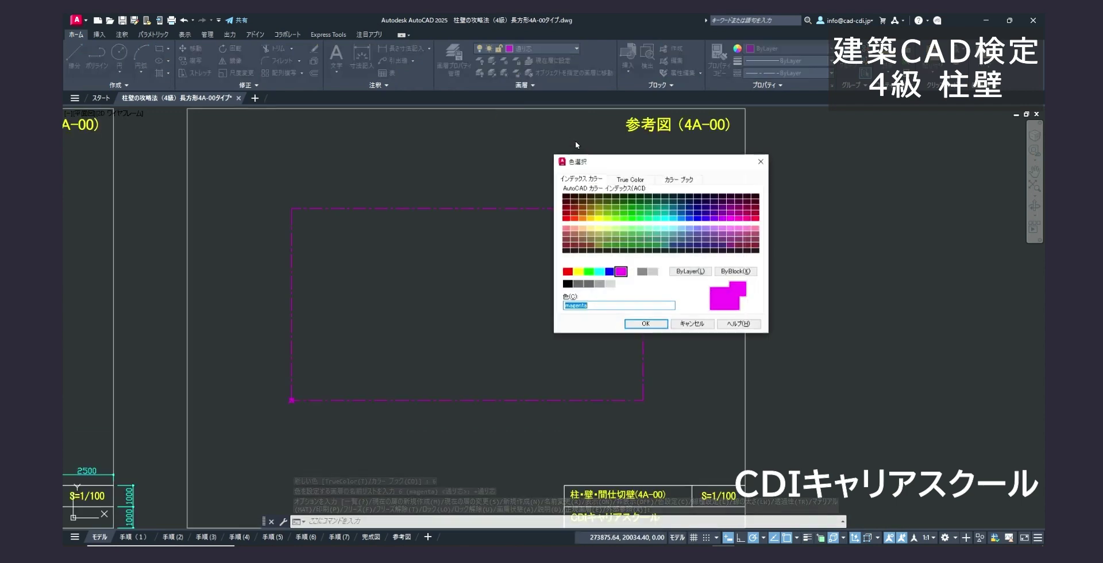
left_click(599, 272)
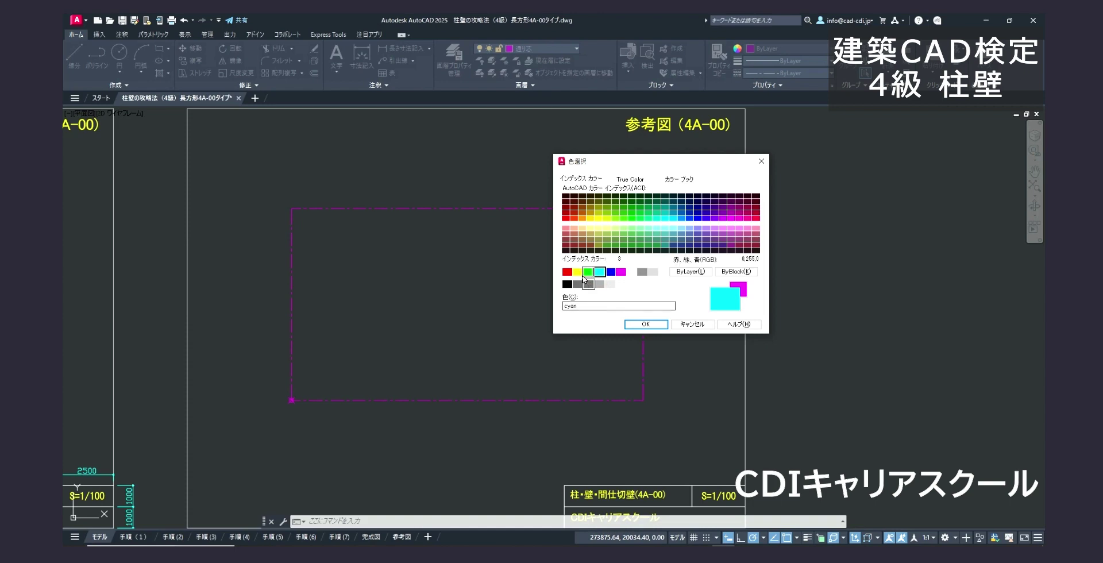
left_click(647, 324)
Explode the rectangle and offset its left edge to the right by 5500 twice, dividing the grid into three bays
left_click(631, 201)
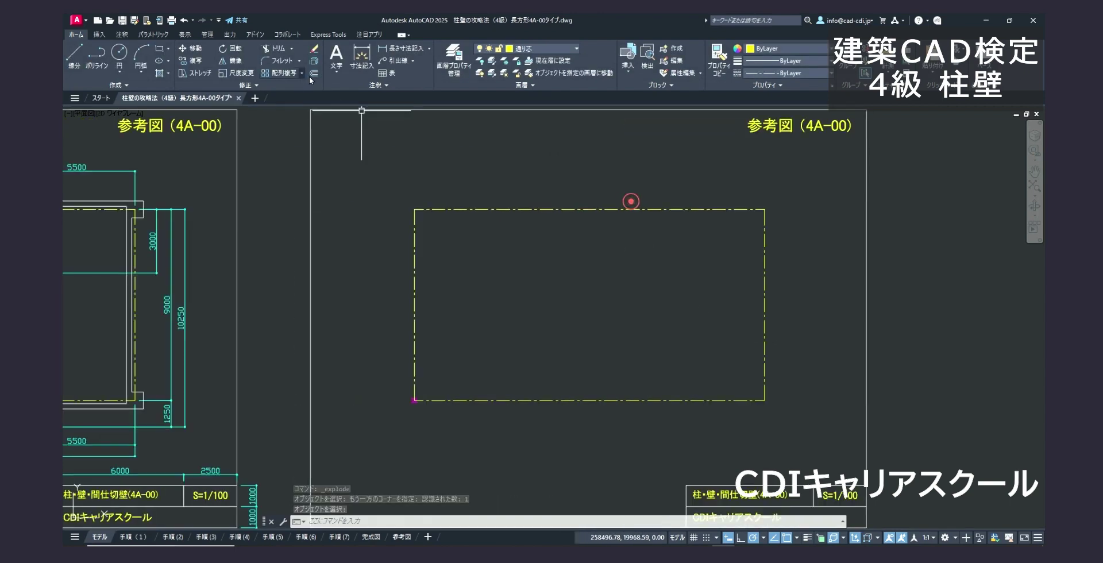
left_click(313, 73)
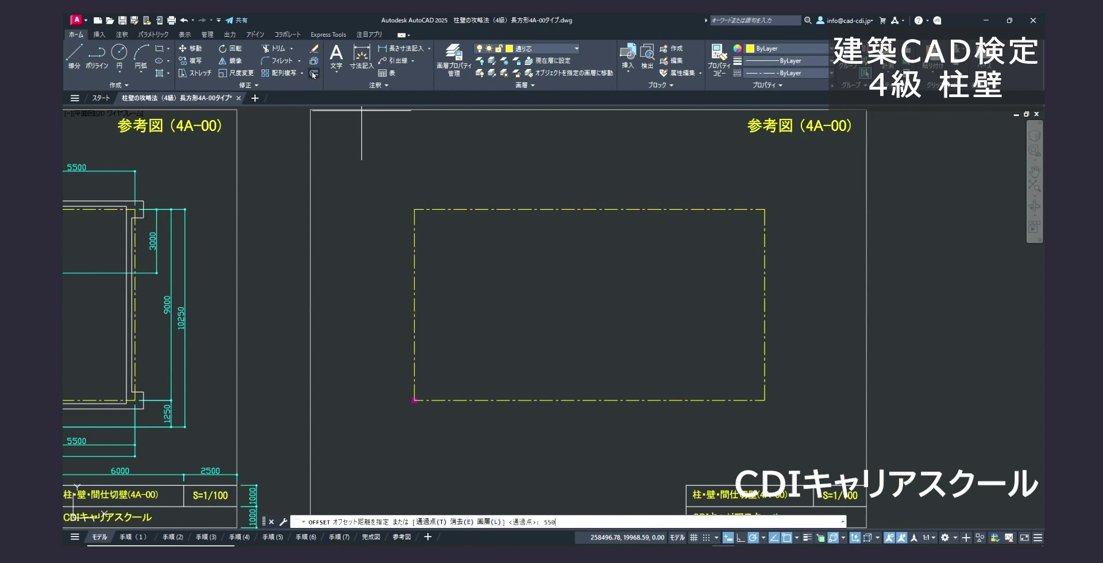
key("Return")
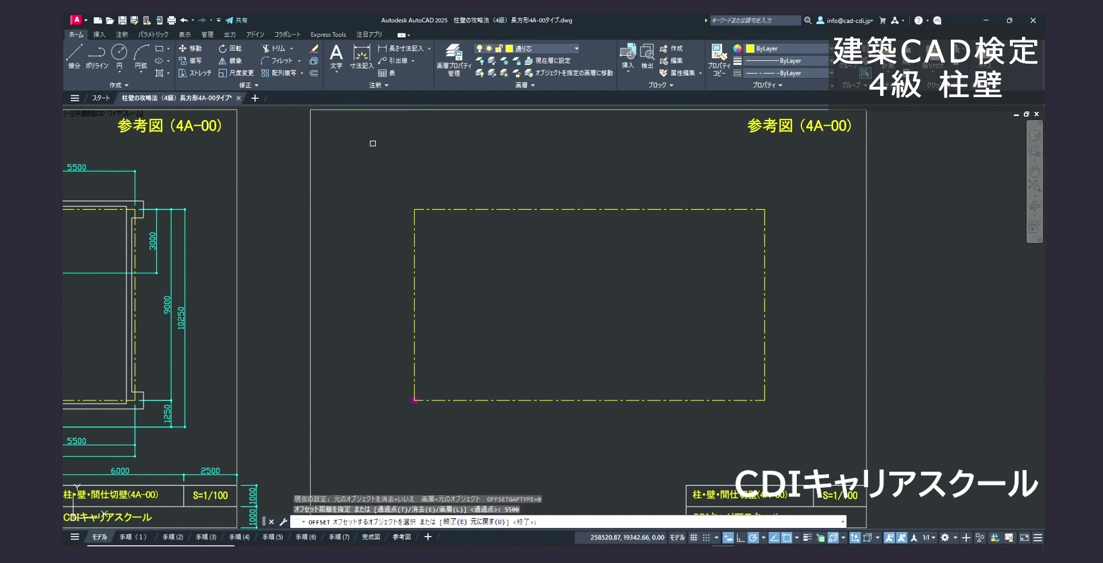
left_click(411, 274)
left_click(488, 268)
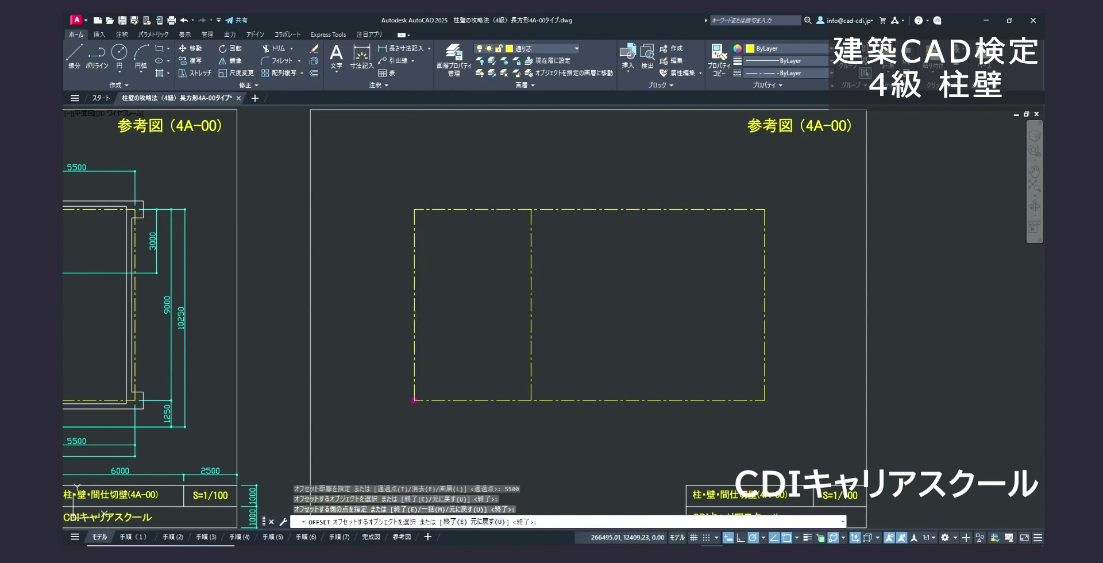
left_click(532, 268)
left_click(607, 267)
key("Escape")
Offset the top grid line downward by 2500
middle_click_drag(522, 281, 535, 252)
key("Return")
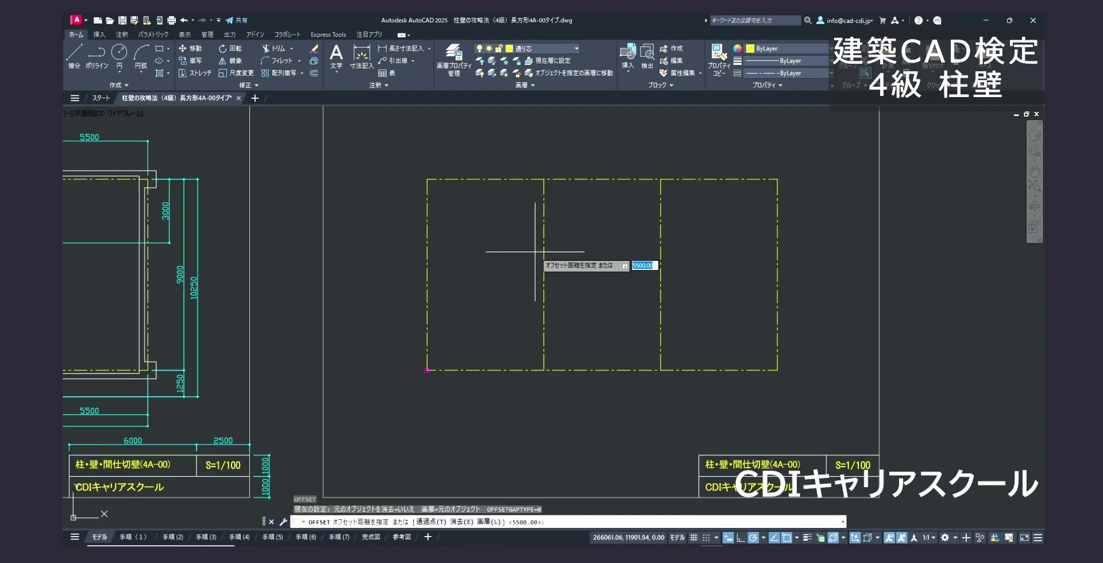
key("Return")
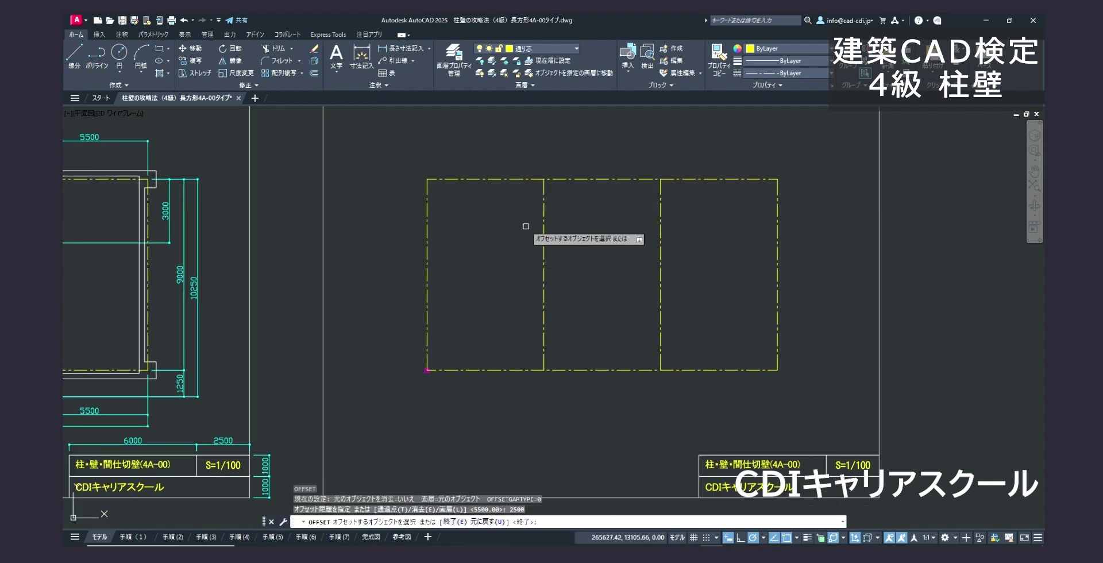
left_click(507, 180)
left_click(515, 225)
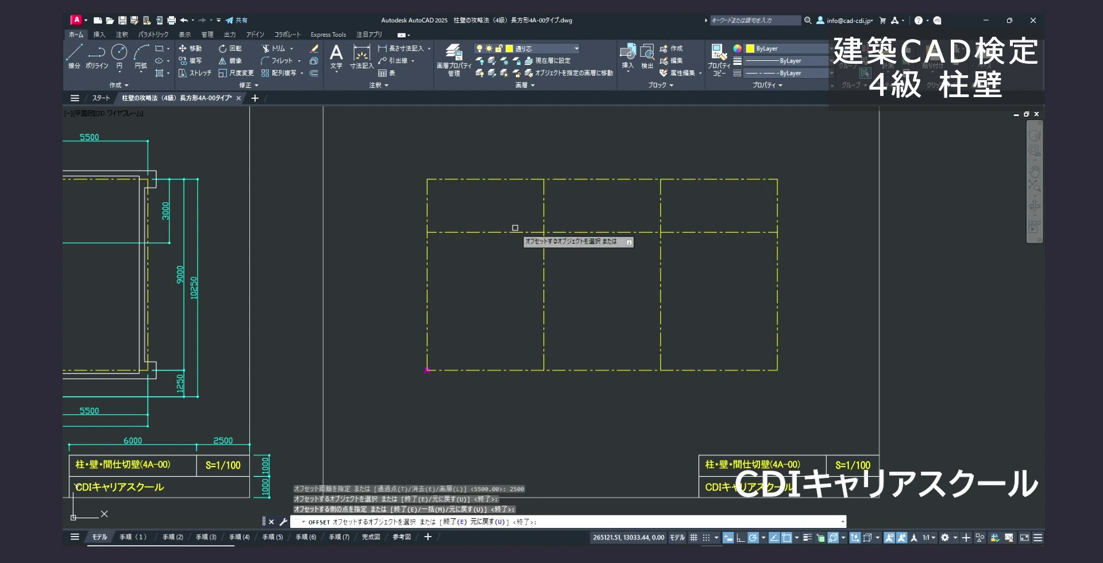
key("Return")
Offset the top grid line downward by 3000
key("Return")
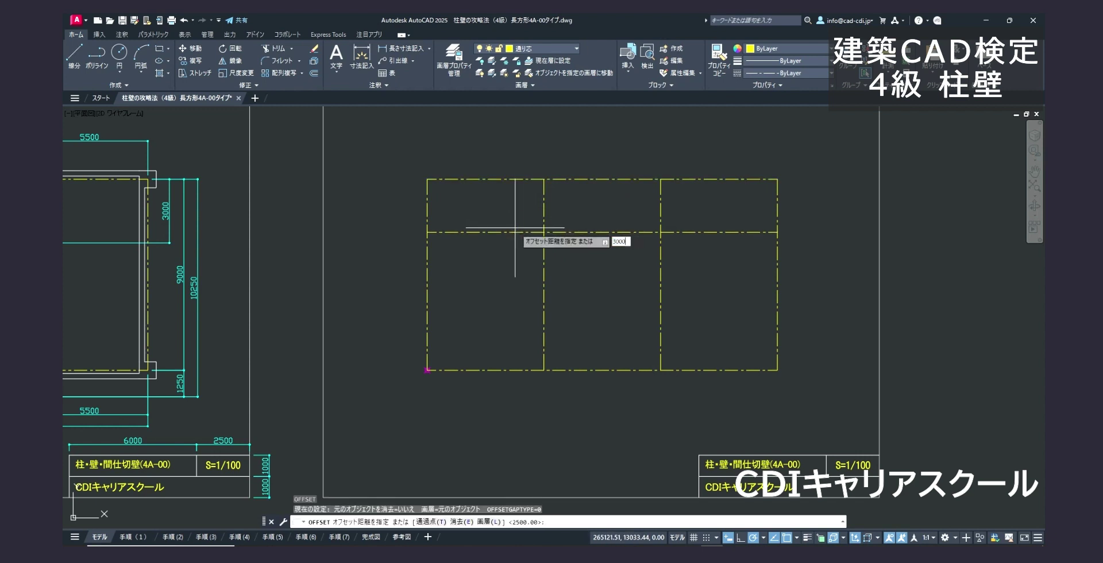
key("Return")
left_click(517, 180)
left_click(524, 241)
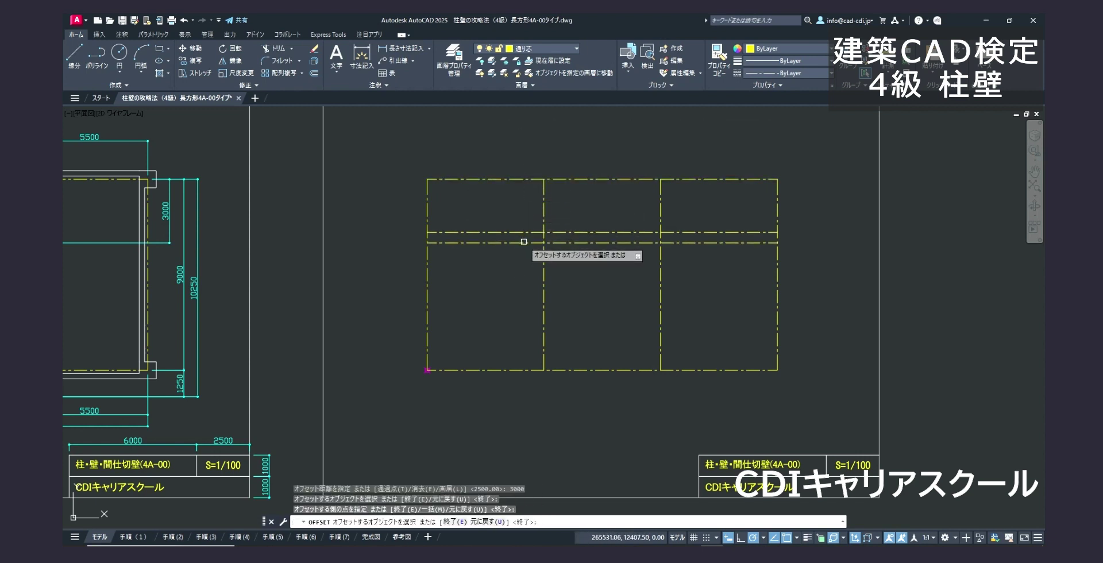
key("Return")
Offset the bottom grid line downward by 1250, outside the rectangle
scroll(524, 246, "down", 3)
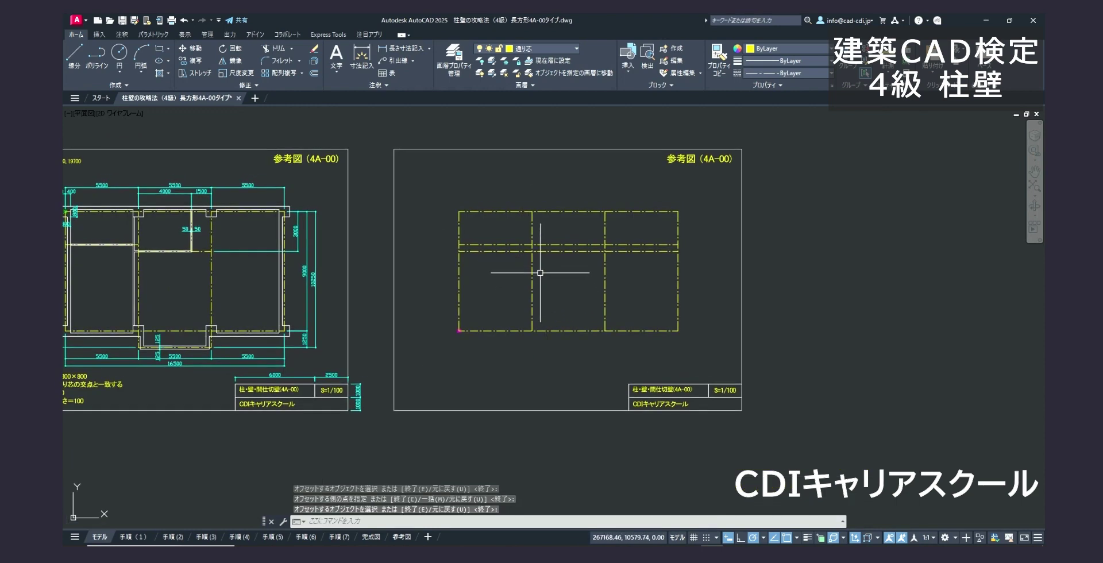
key("Return")
type("1250")
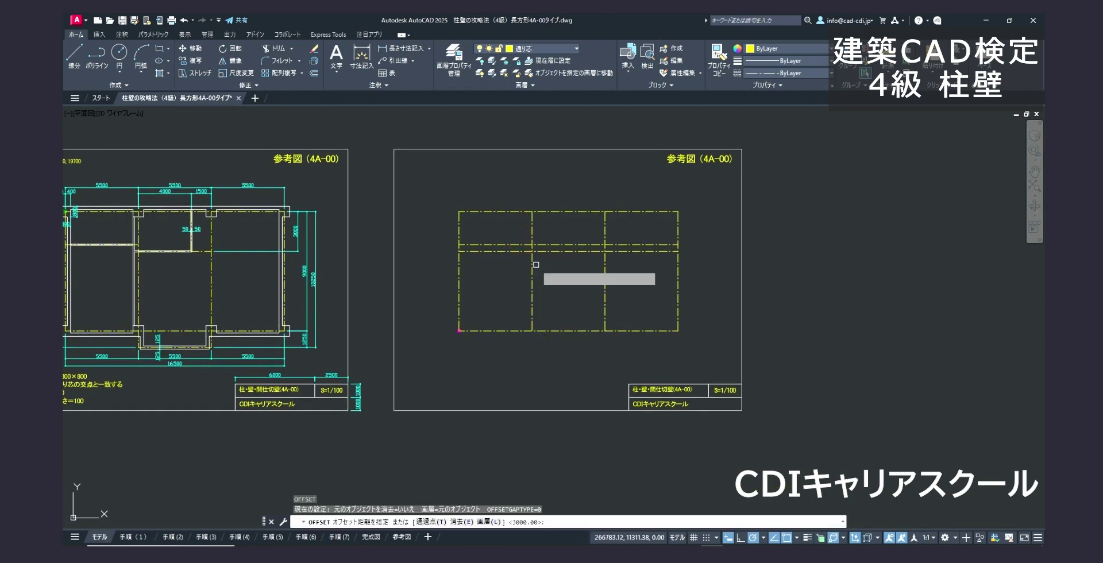
key("Return")
left_click(572, 331)
left_click(572, 359)
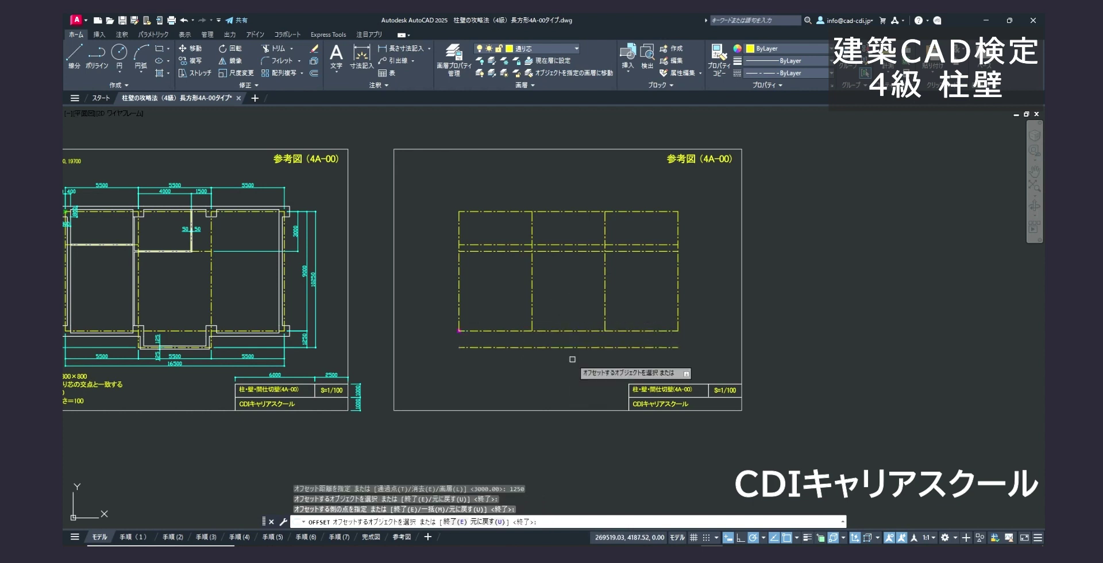
key("Return")
Trim the 2500 offset line to the left bay only and the 3000 offset line to the middle bay only
middle_click_drag(572, 357, 564, 355)
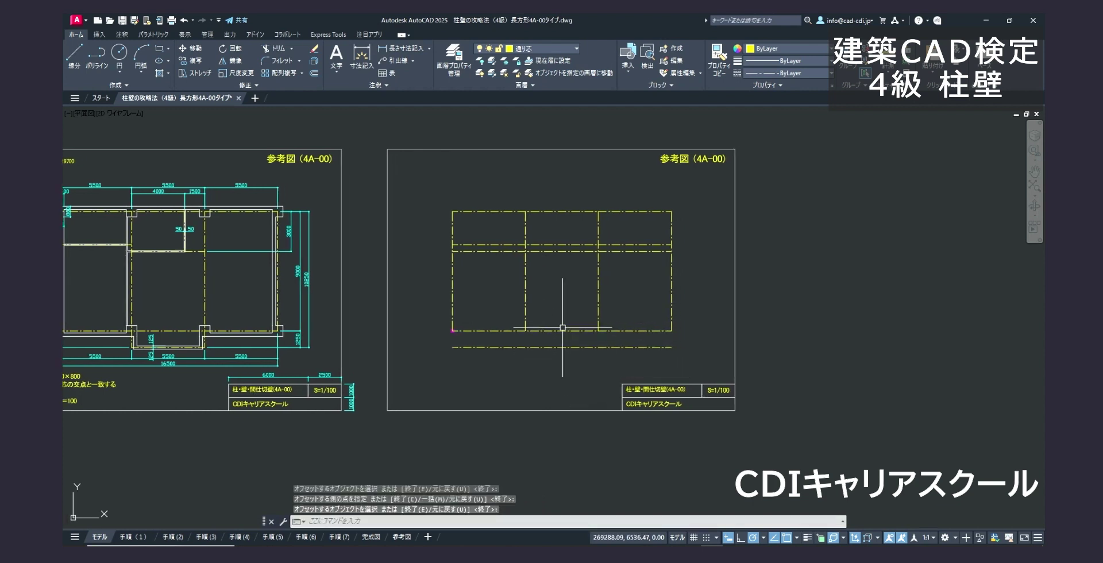
left_click(277, 49)
left_click(652, 271)
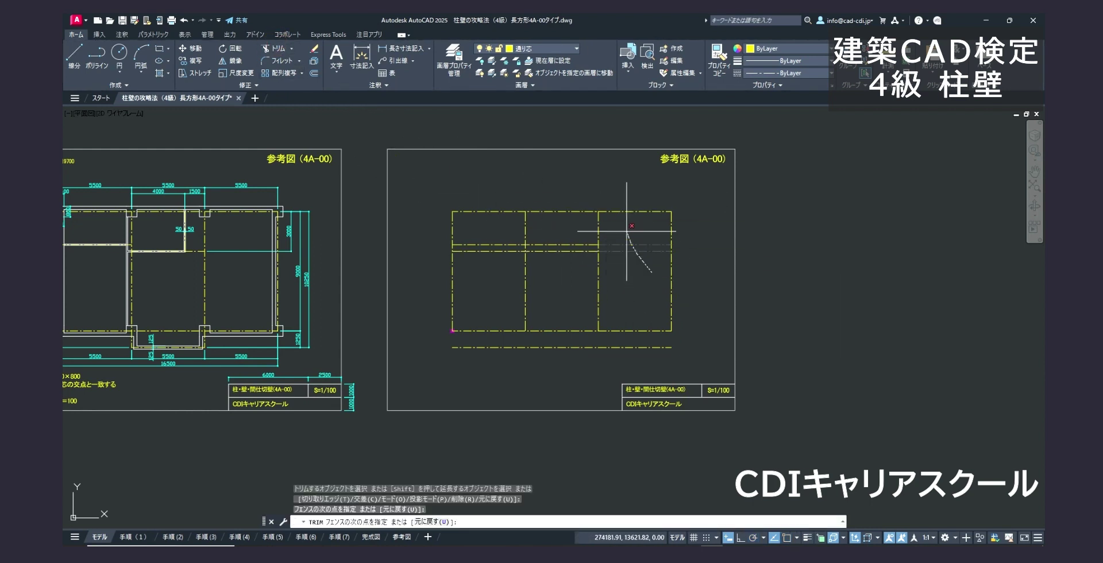
left_click(627, 231)
scroll(604, 232, "up", 5)
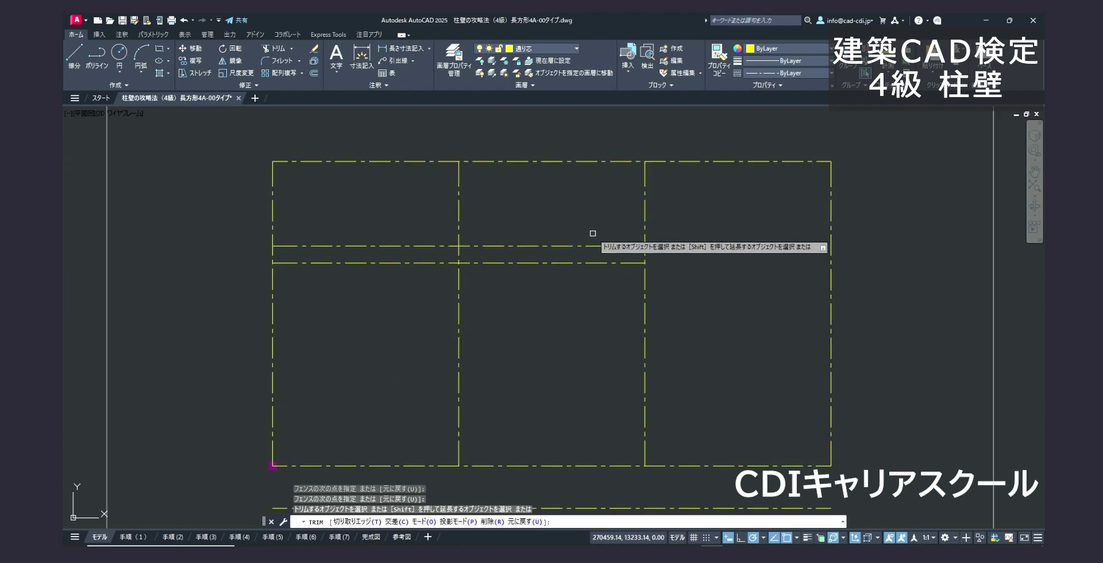
left_click(569, 246)
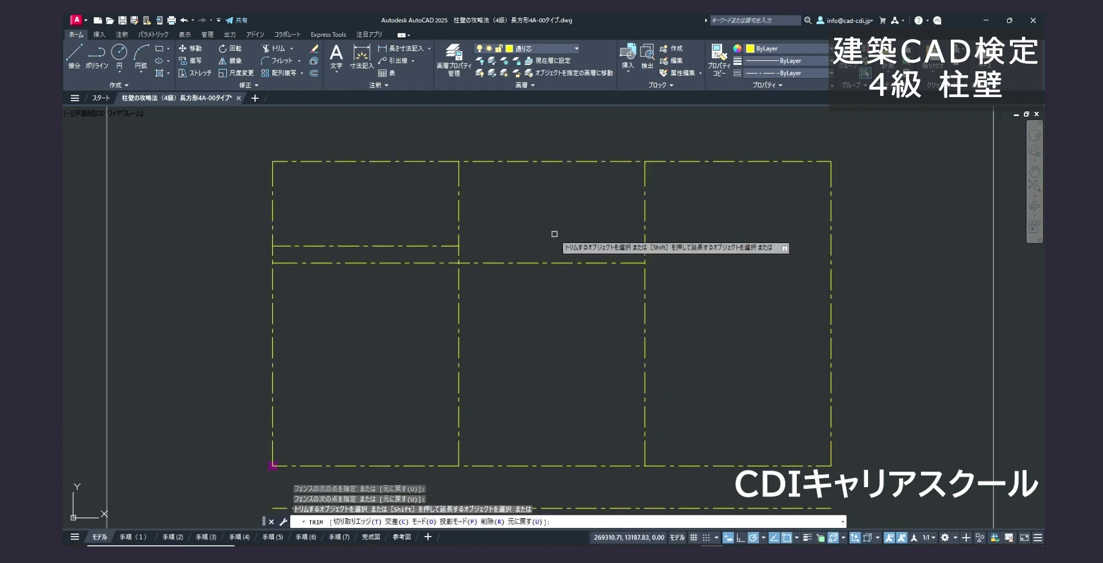
left_click(438, 263)
scroll(541, 293, "down", 2)
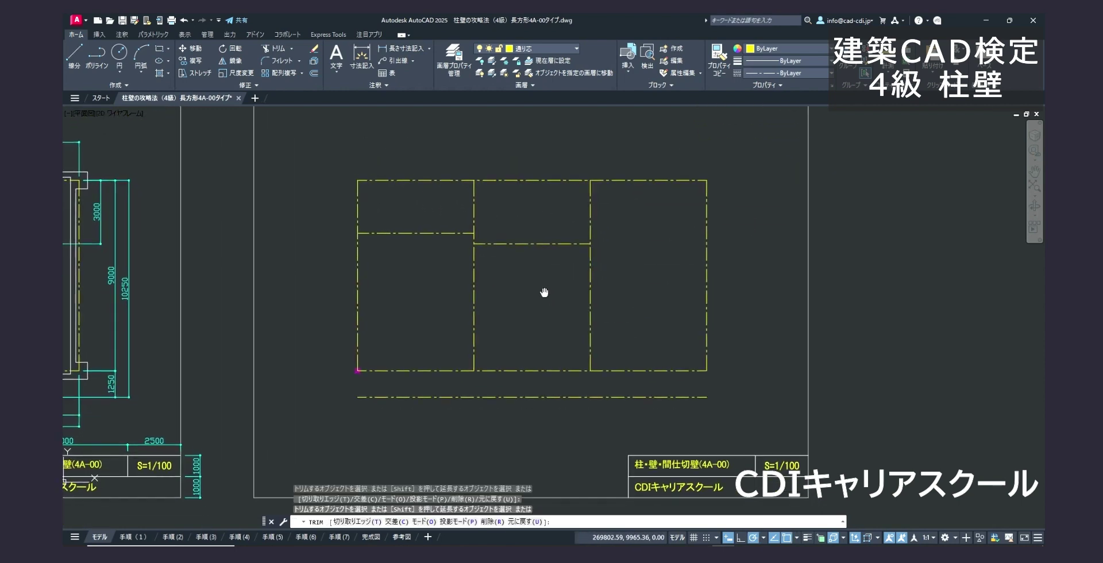
key("Return")
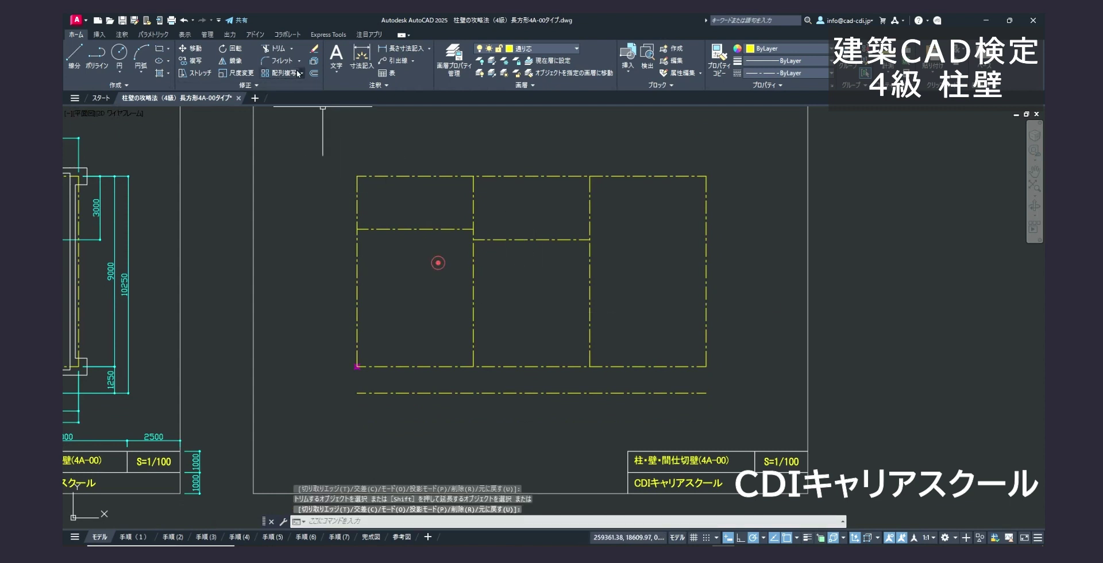
Use Fillet in multiple mode to join both inner vertical grid lines to the lowest line with sharp corners, closing the middle bay's projection
left_click(287, 60)
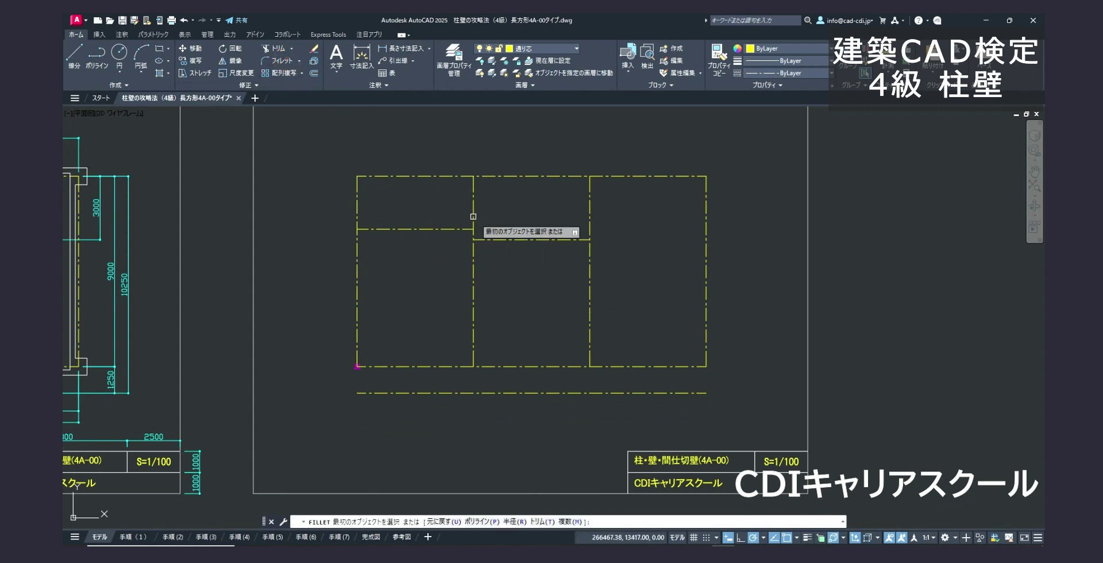
right_click(517, 280)
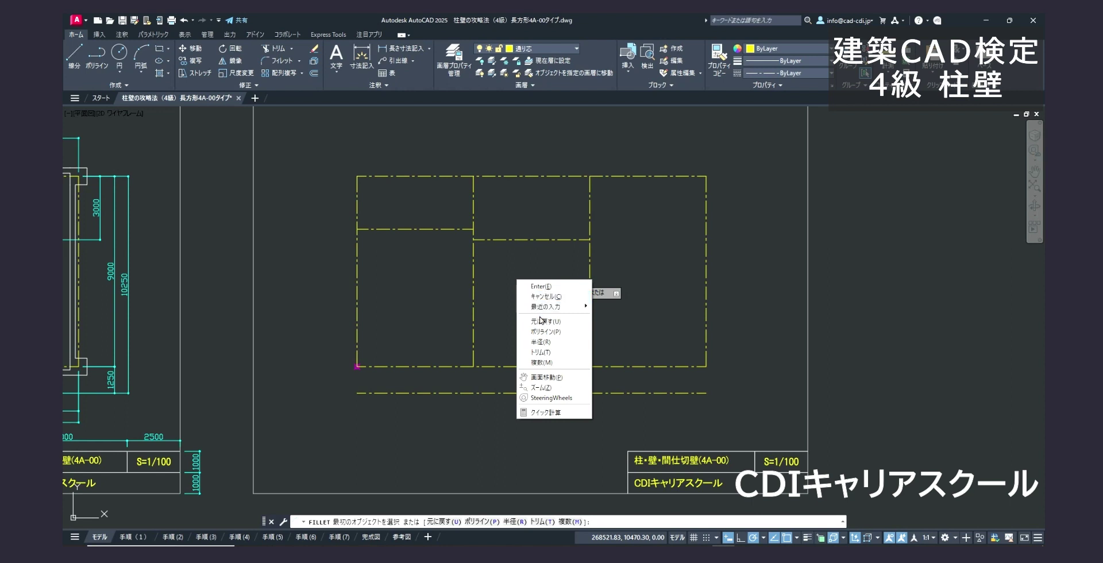
left_click(541, 363)
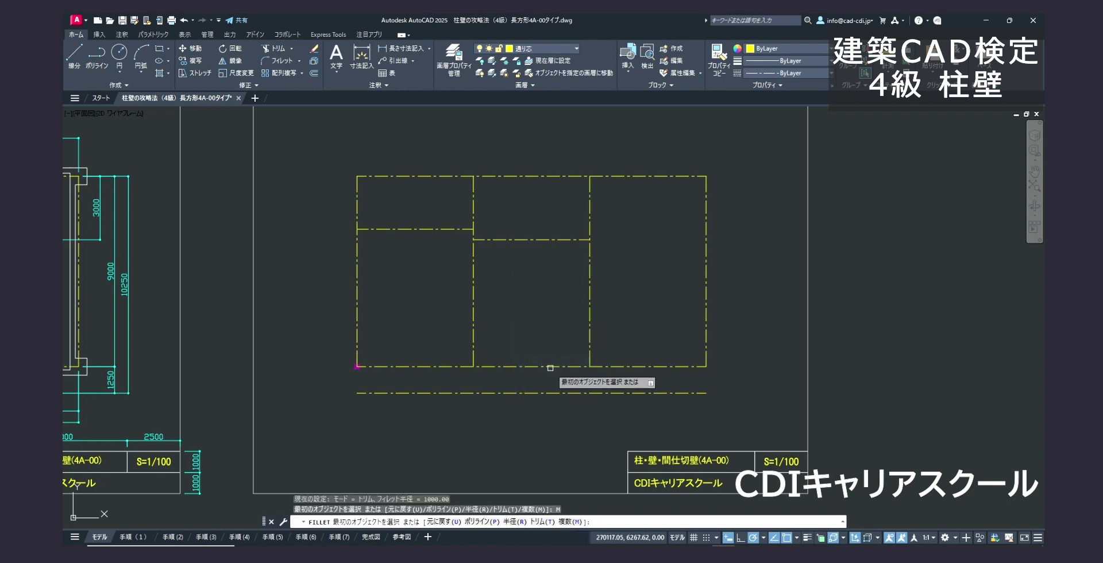
left_click(590, 351)
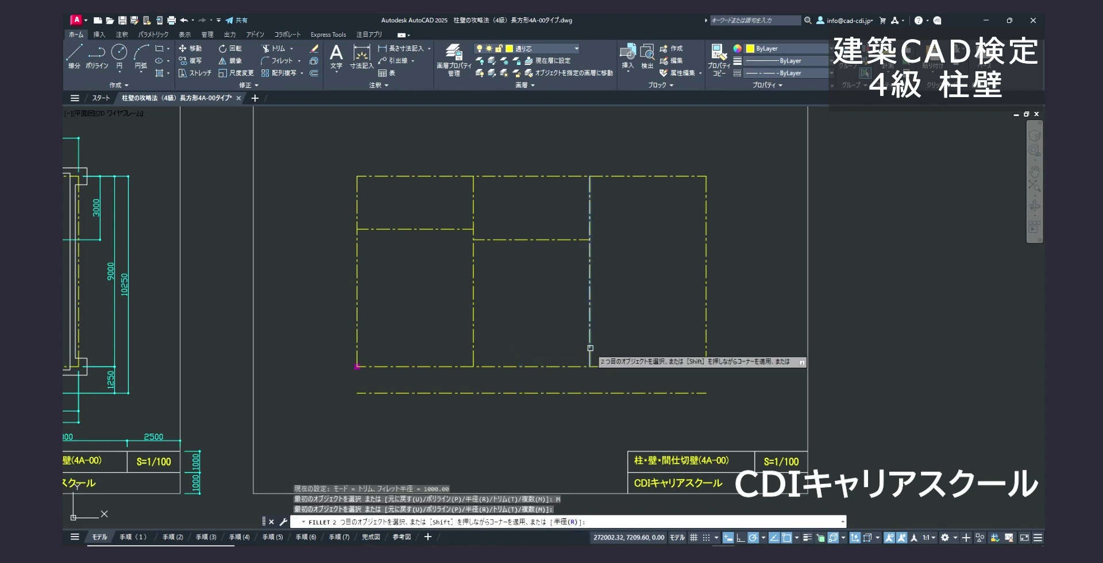
left_click(571, 394)
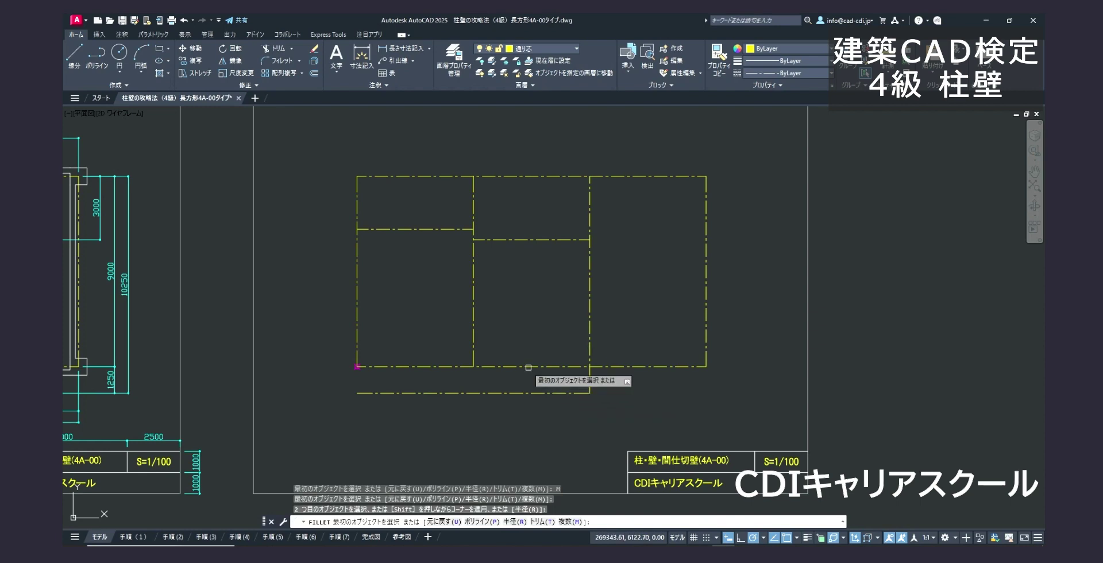
left_click(474, 350)
left_click(491, 393)
scroll(549, 376, "down", 2)
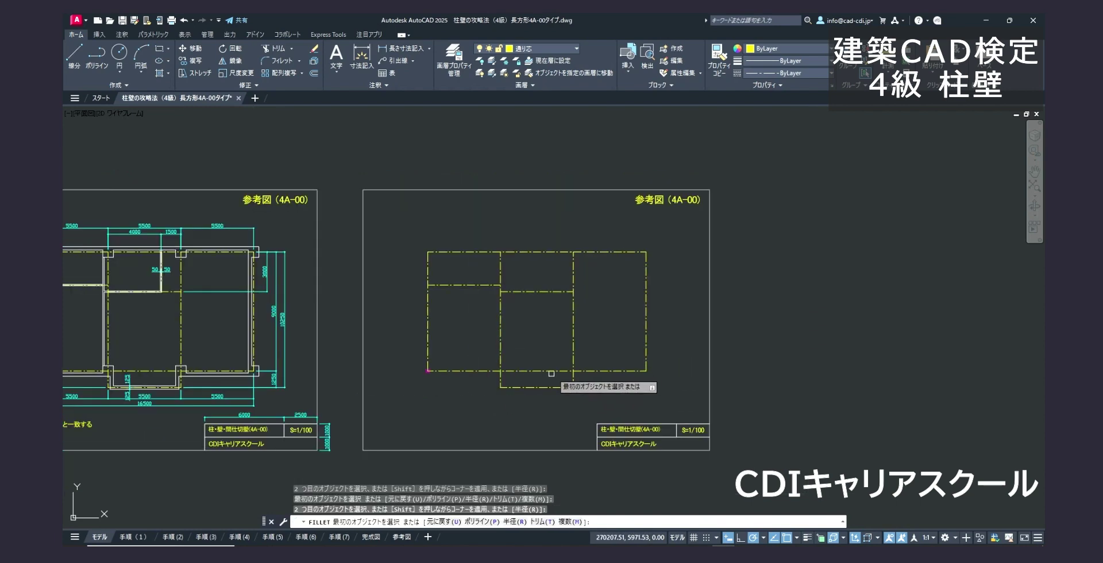
middle_click_drag(557, 365, 583, 342)
key("Escape")
Make 柱壁 the current layer and draw an 800 × 800 column square up and right from the grid's lower-left corner
middle_click_drag(521, 322, 531, 324)
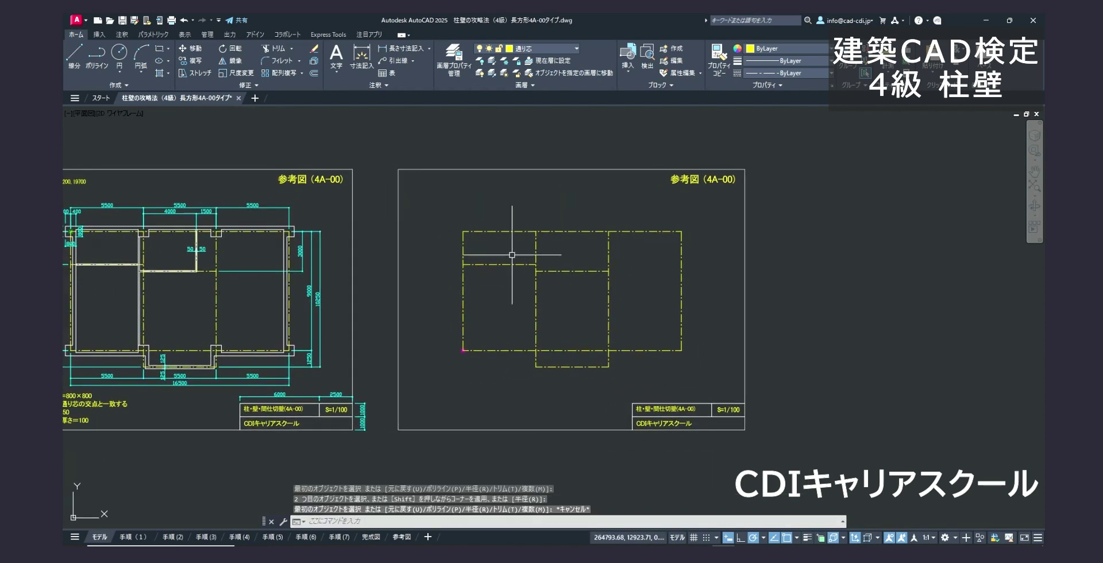
left_click(568, 49)
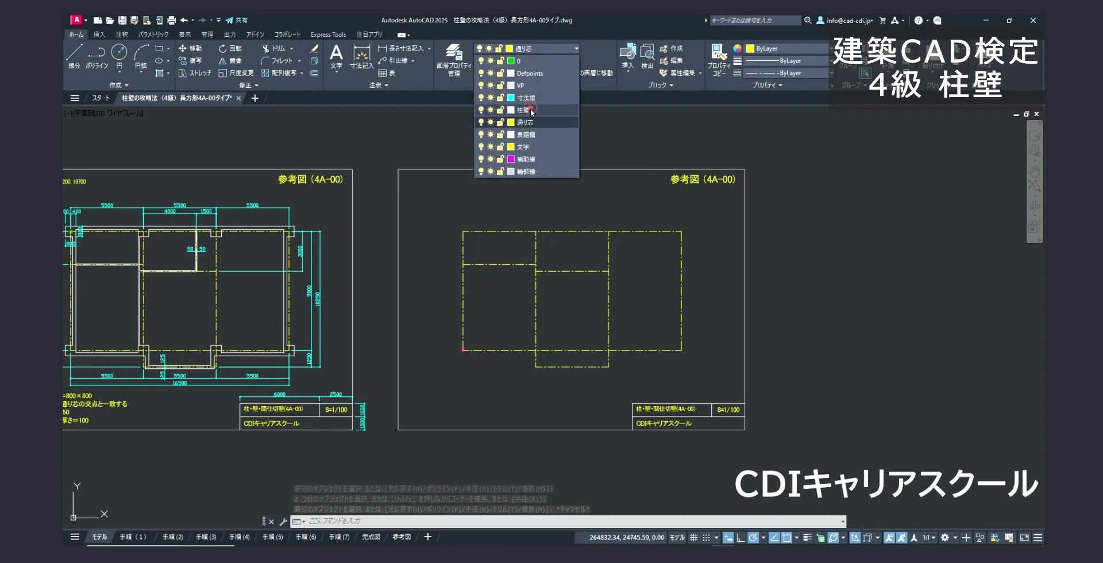
left_click(532, 111)
scroll(463, 346, "up", 6)
left_click(160, 51)
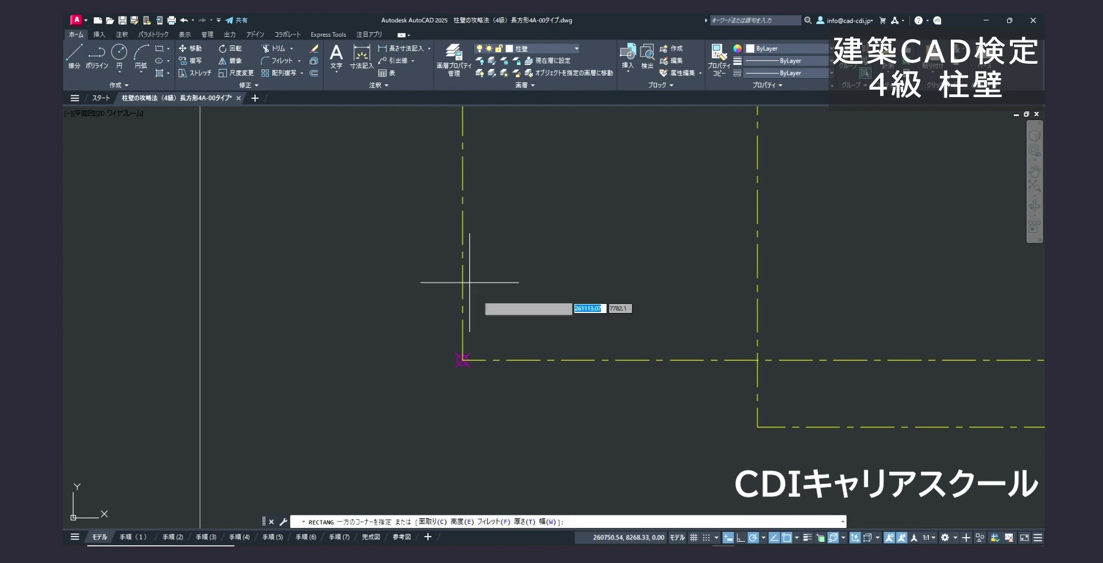
left_click(462, 360)
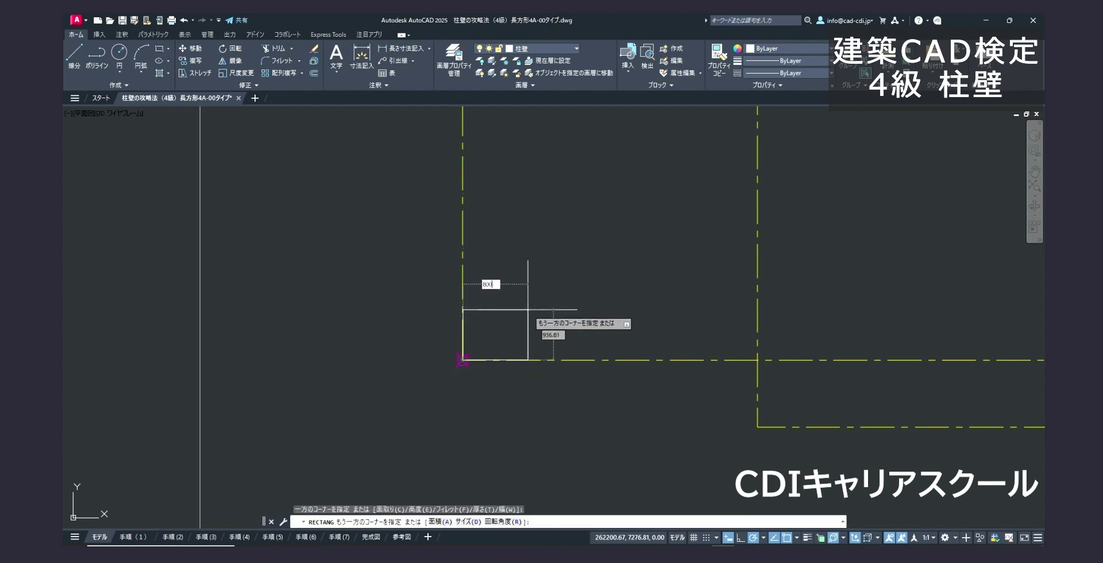
type("800")
key("Tab")
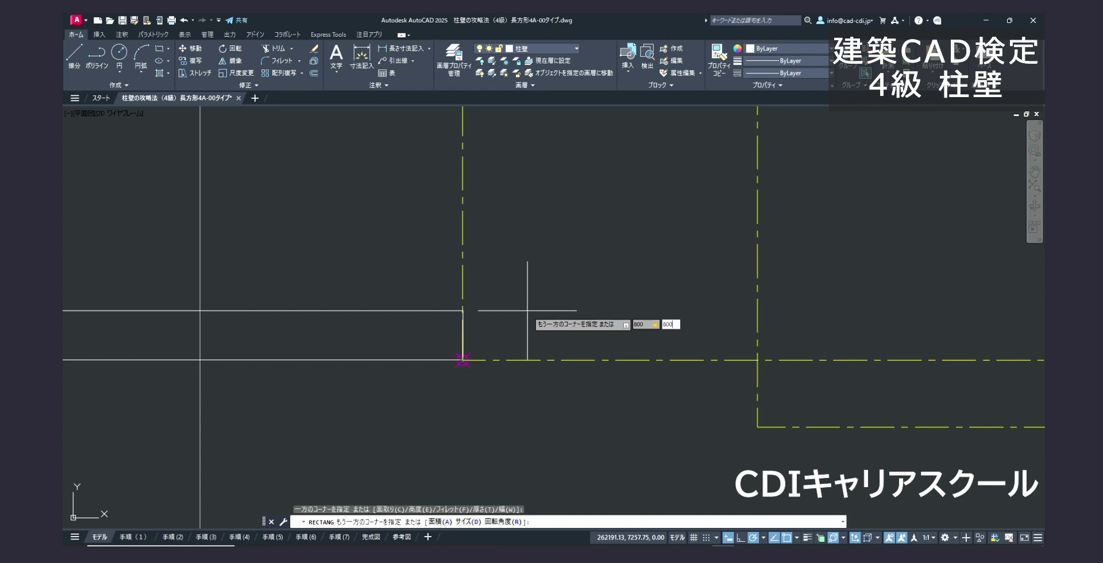
key("Return")
middle_click_drag(515, 332, 501, 328)
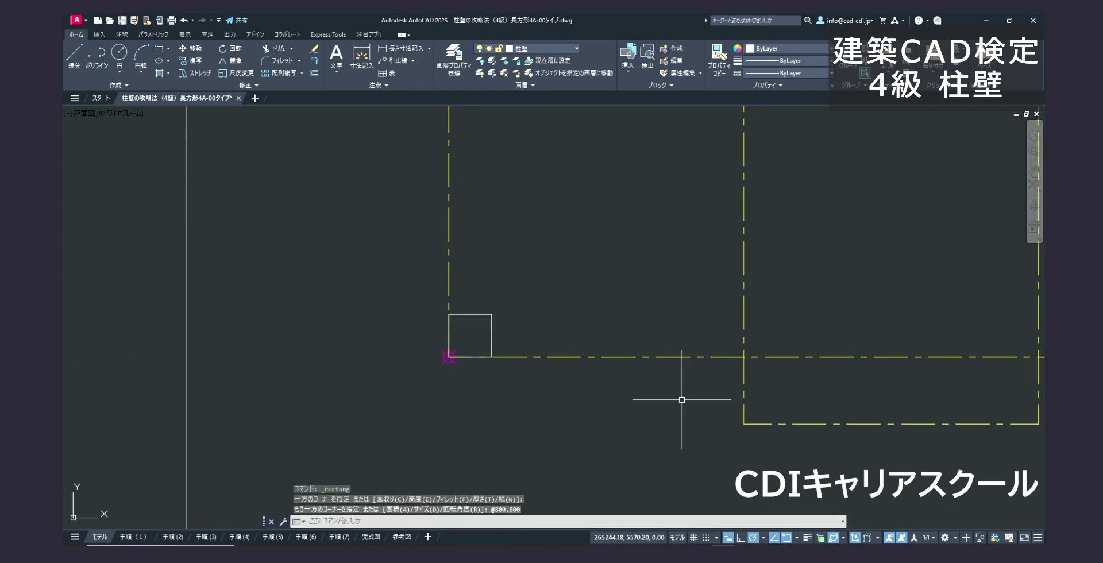
Move the 800 × 800 column square by its geometric center onto the grid's lower-left corner
left_click(796, 538)
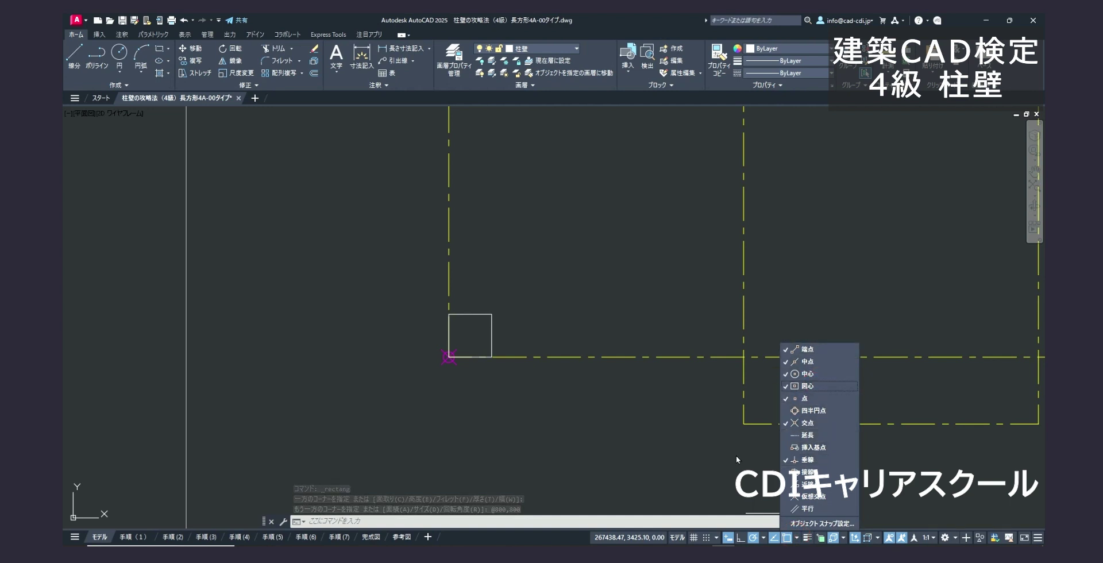
left_click(660, 439)
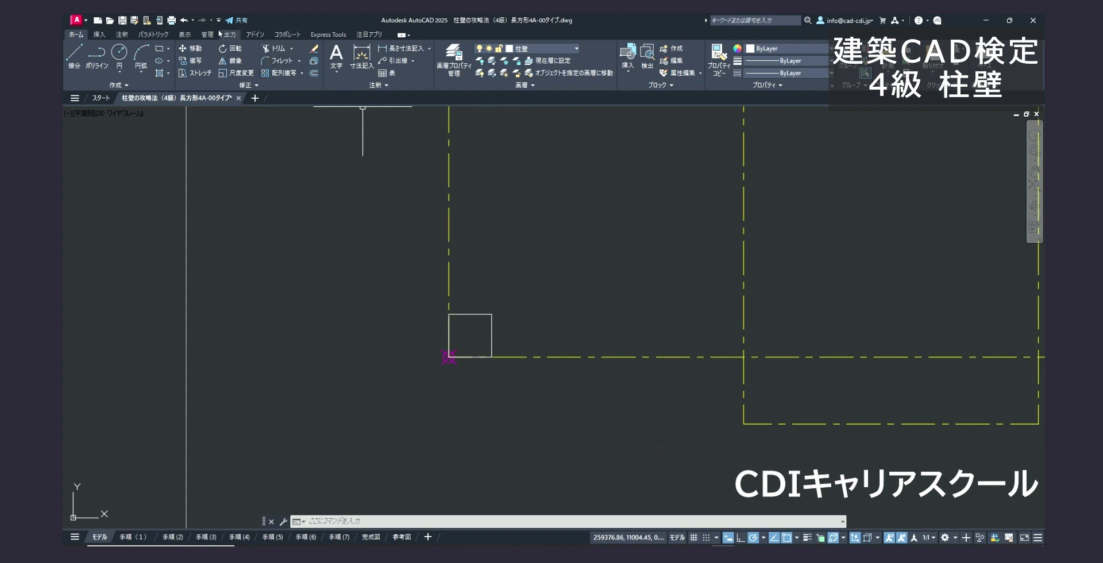
left_click(191, 50)
left_click(525, 347)
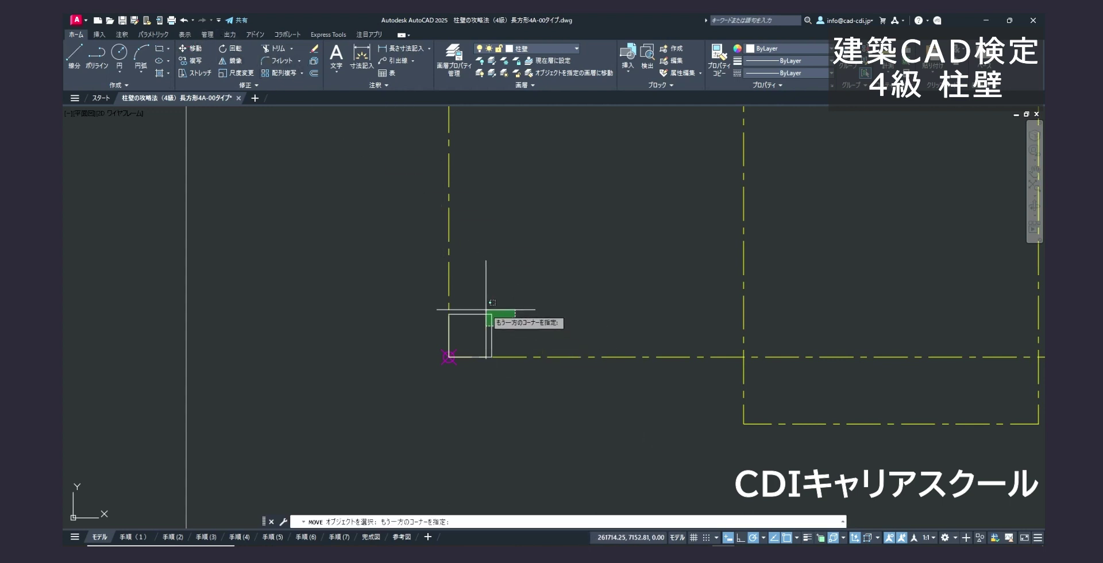
left_click(484, 303)
key("Return")
scroll(490, 313, "up", 4)
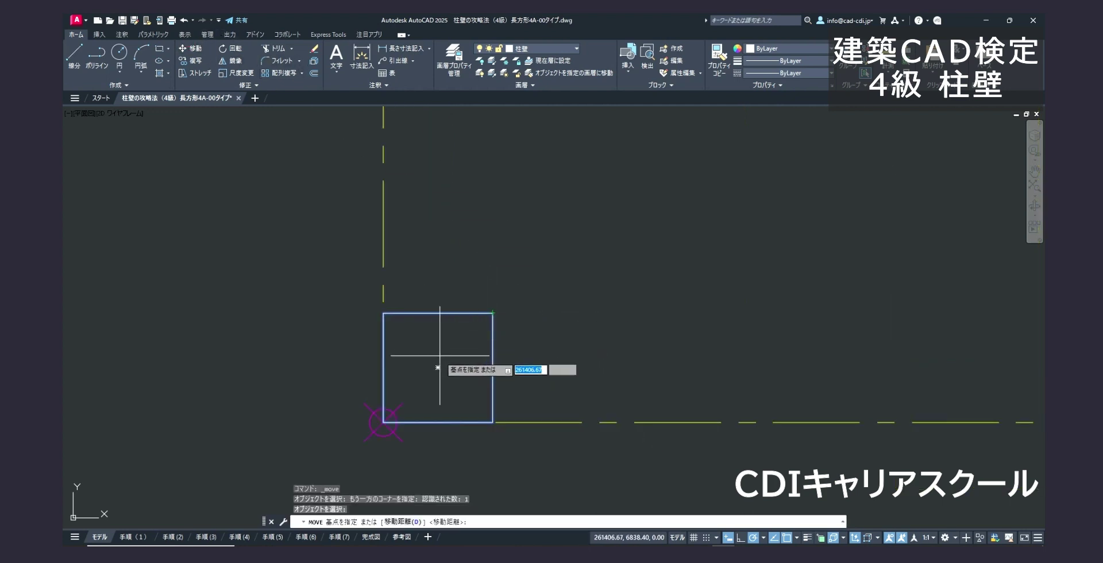
left_click(438, 368)
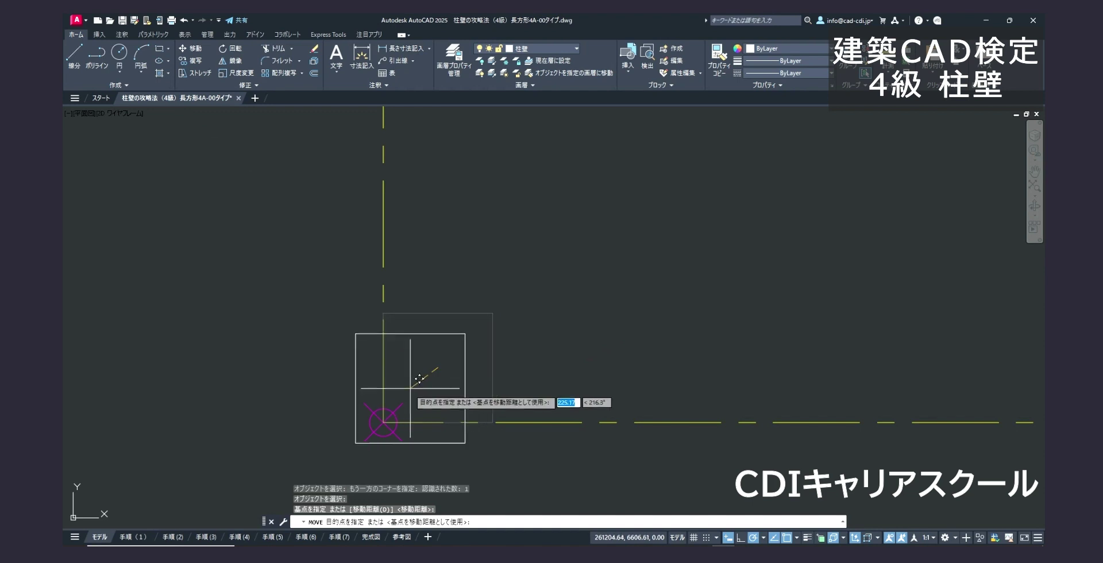
left_click(384, 421)
Create a rectangular array of the column with 4 columns spaced 5500 and 2 rows spaced 9000
scroll(384, 420, "down", 5)
left_click(301, 73)
left_click(296, 91)
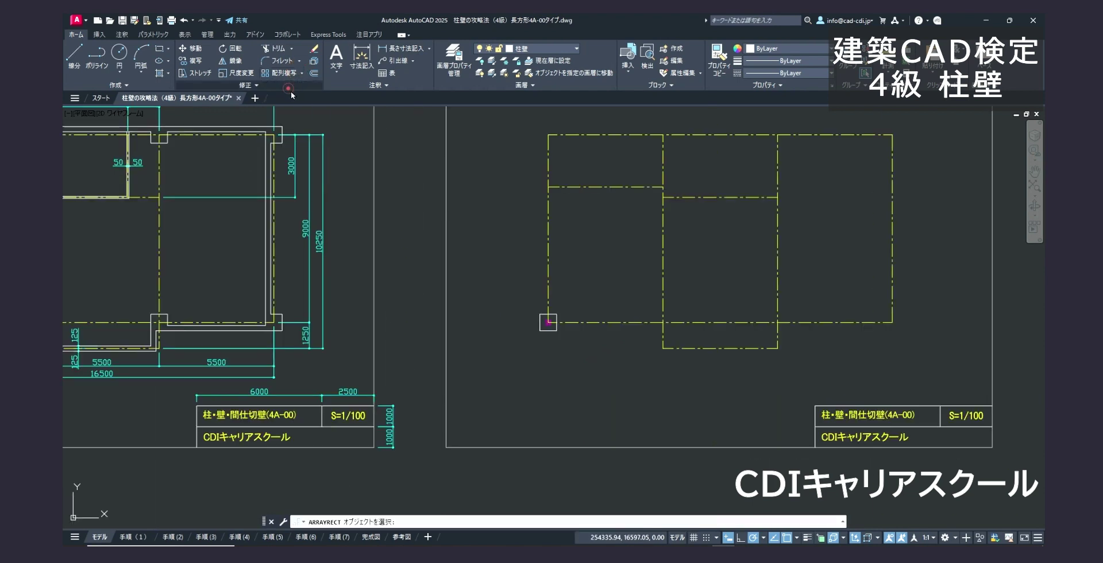
left_click(548, 321)
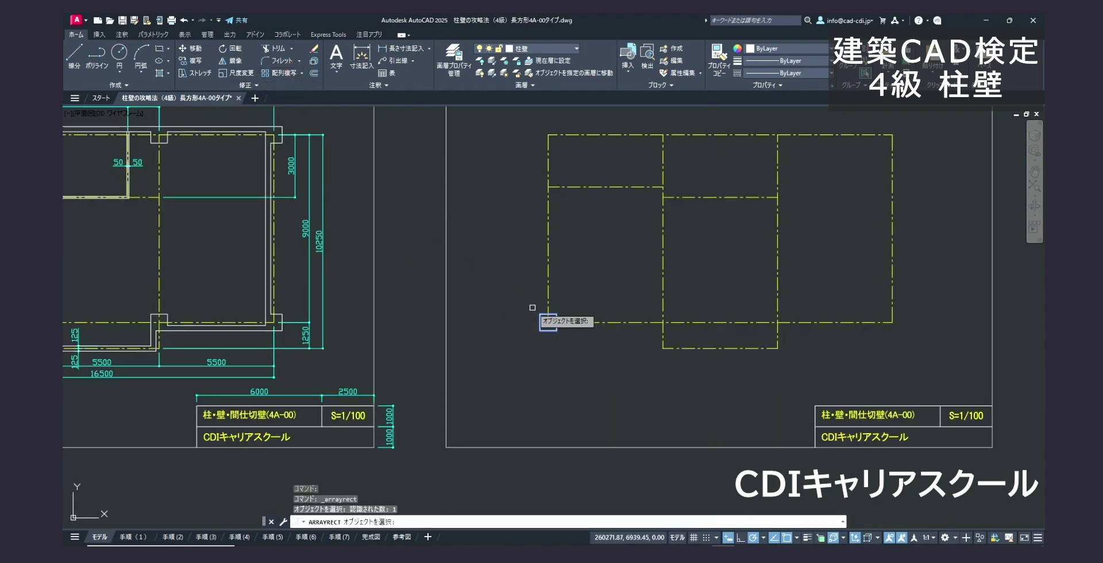
key("Return")
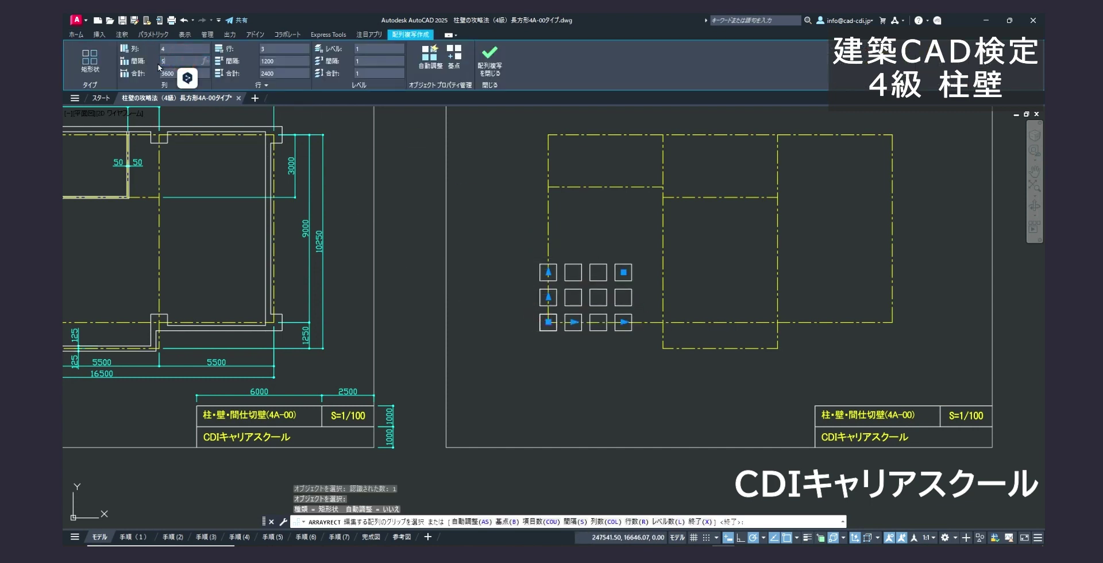
key("Return")
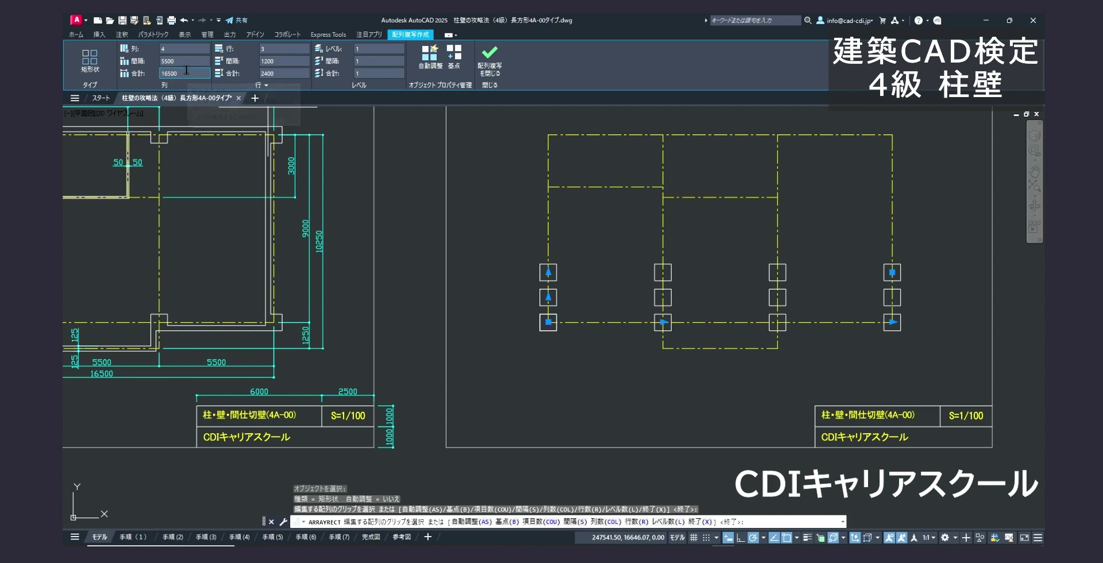
left_click(275, 51)
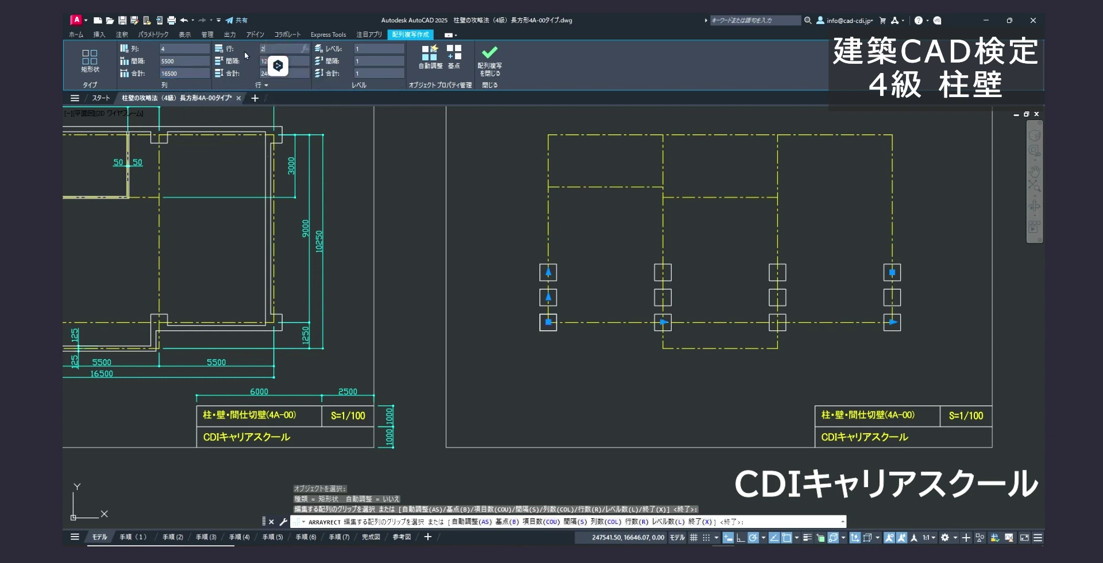
left_click(280, 64)
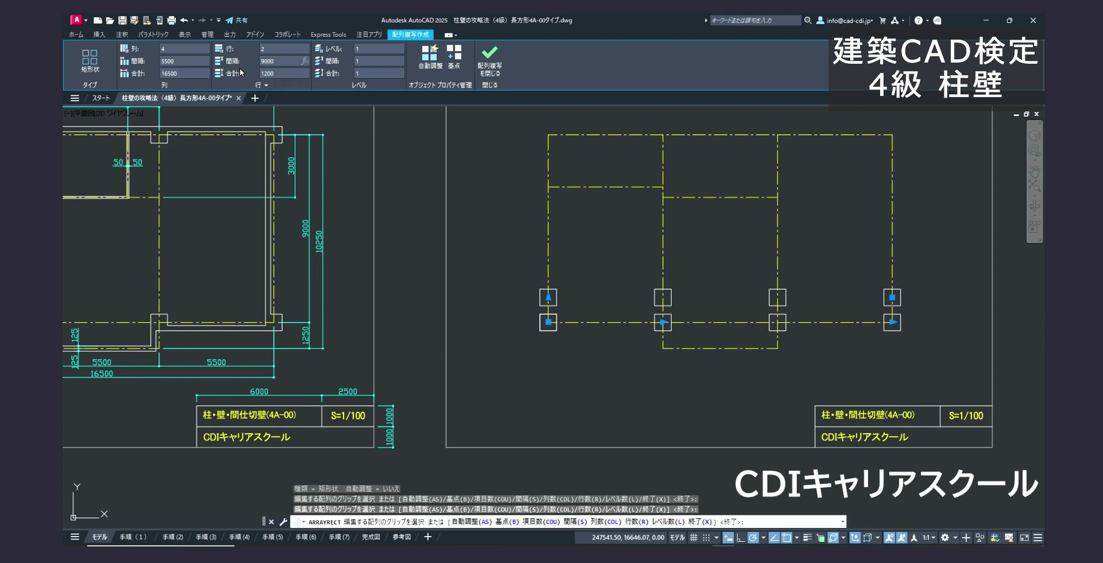
key("Return")
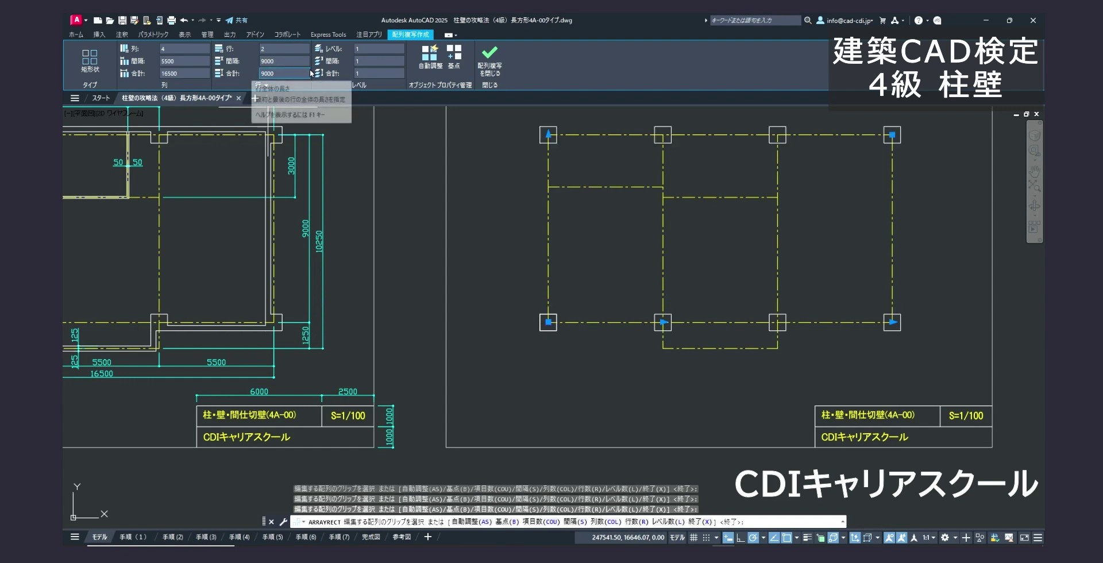
left_click(490, 68)
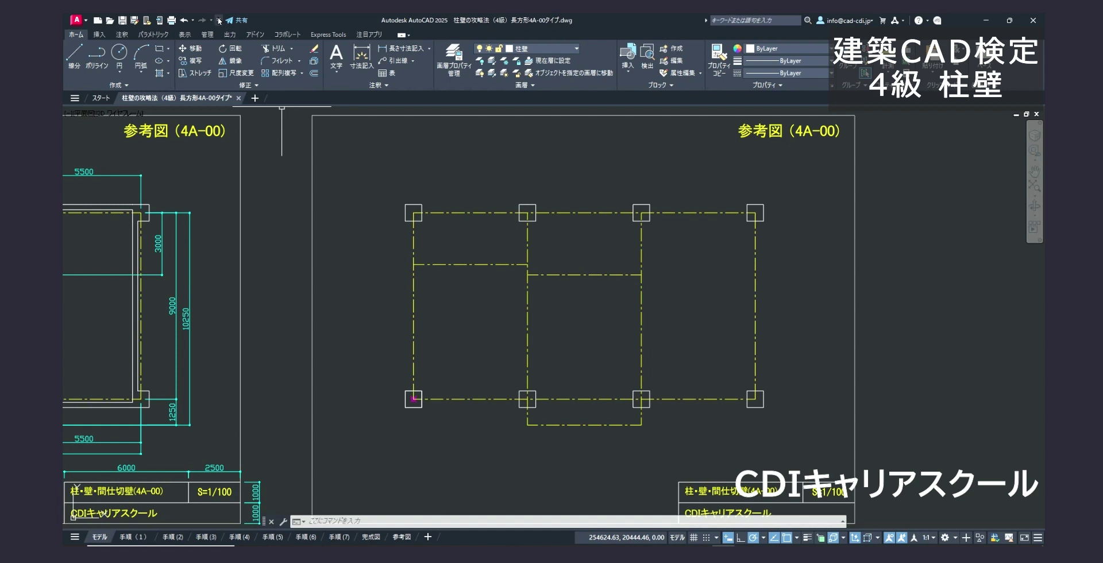
Turn on the menu bar display and start a multiline with its justification set to top (上)
left_click(219, 21)
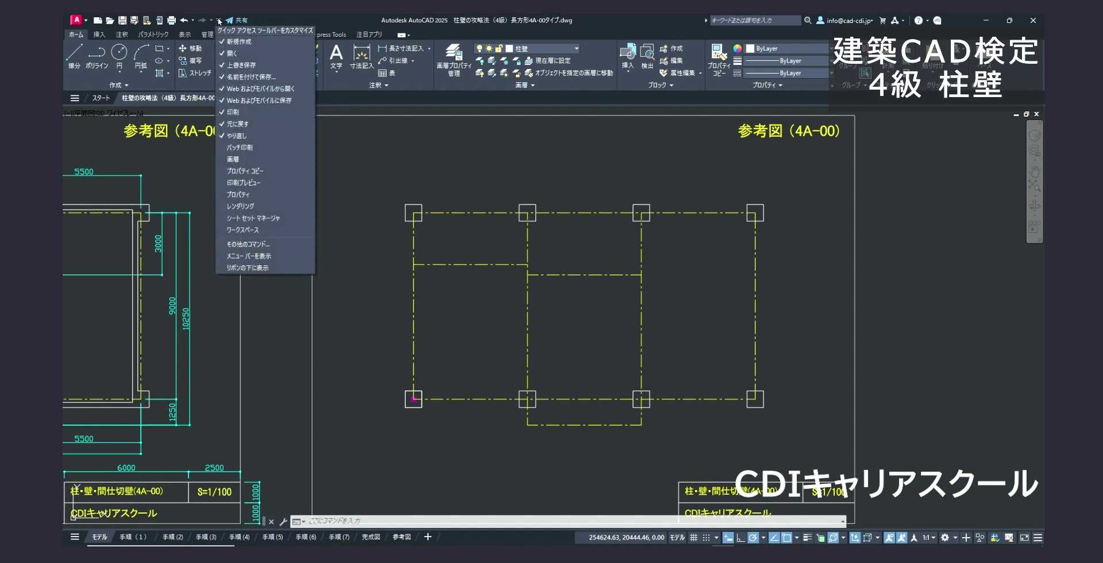
left_click(254, 255)
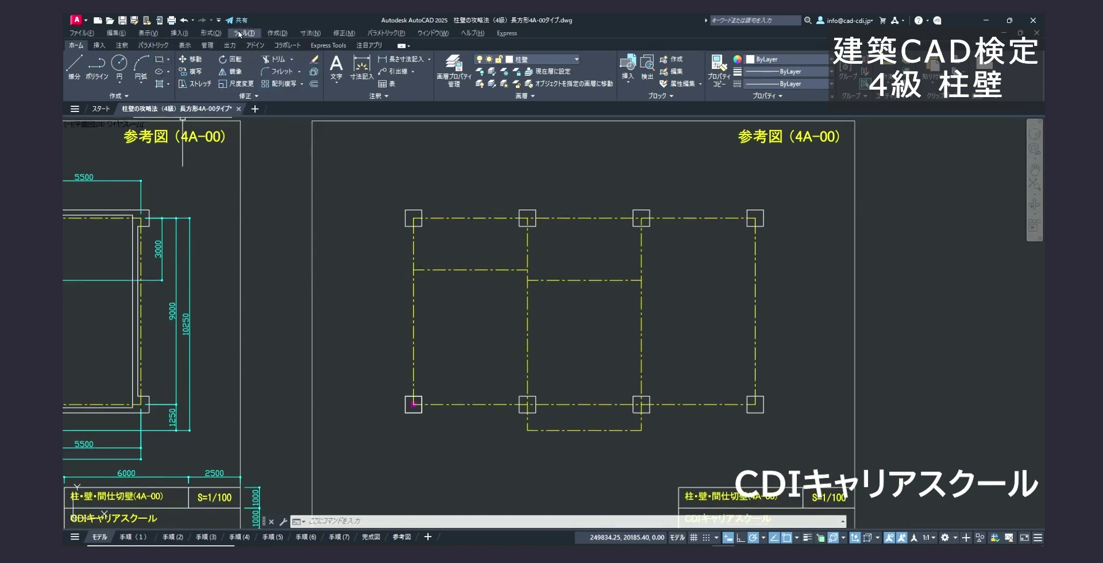
left_click(270, 34)
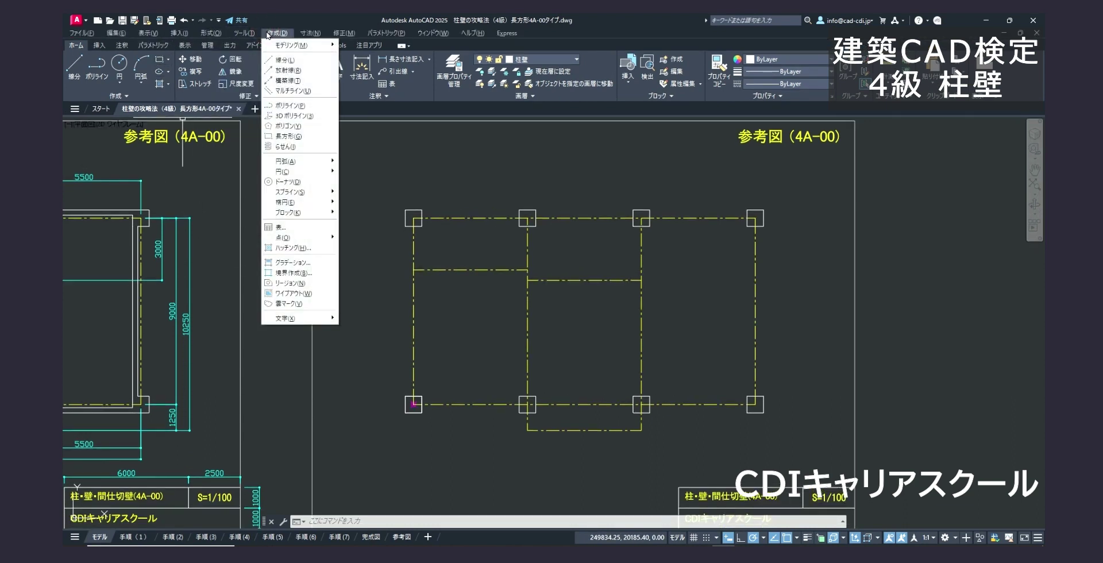
left_click(296, 91)
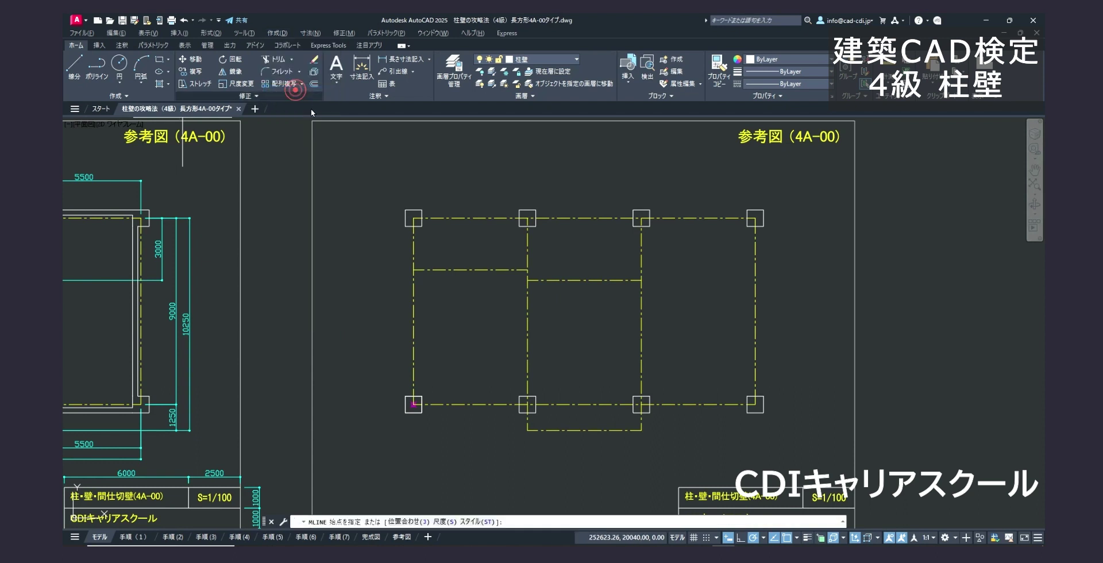
right_click(374, 221)
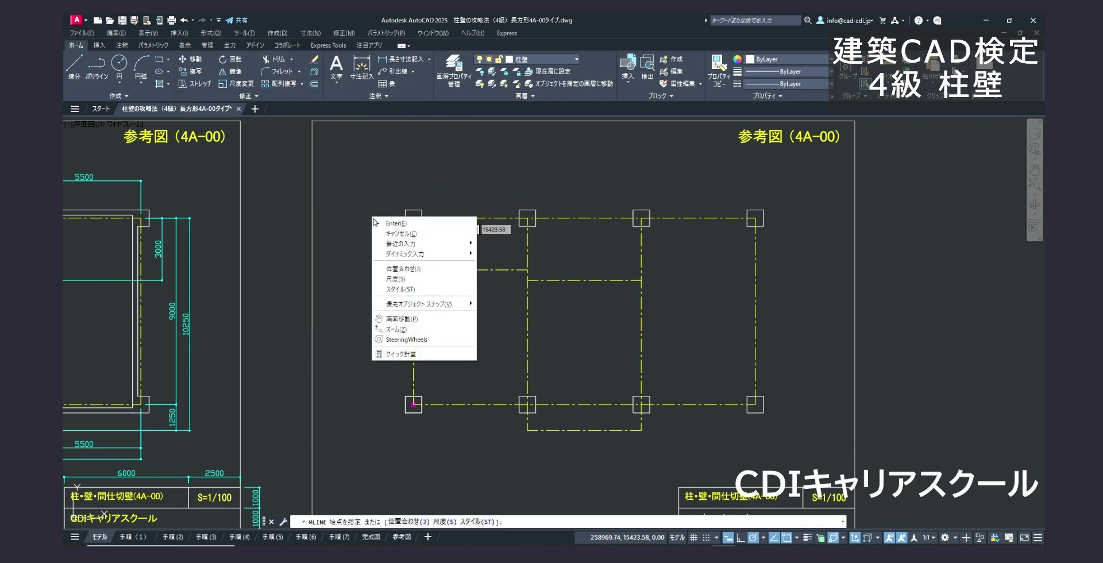
left_click(394, 269)
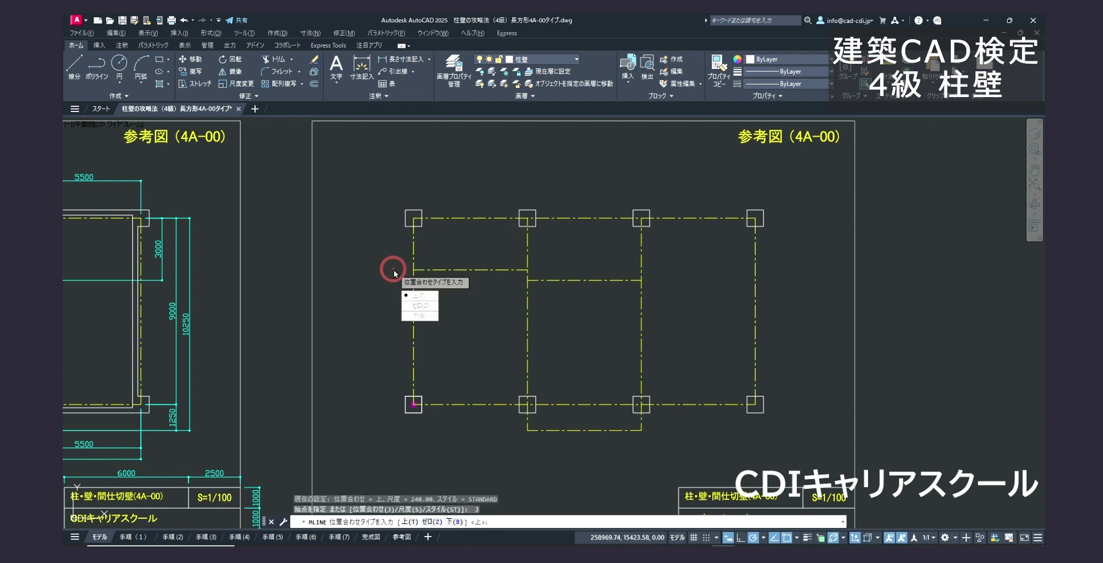
left_click(419, 298)
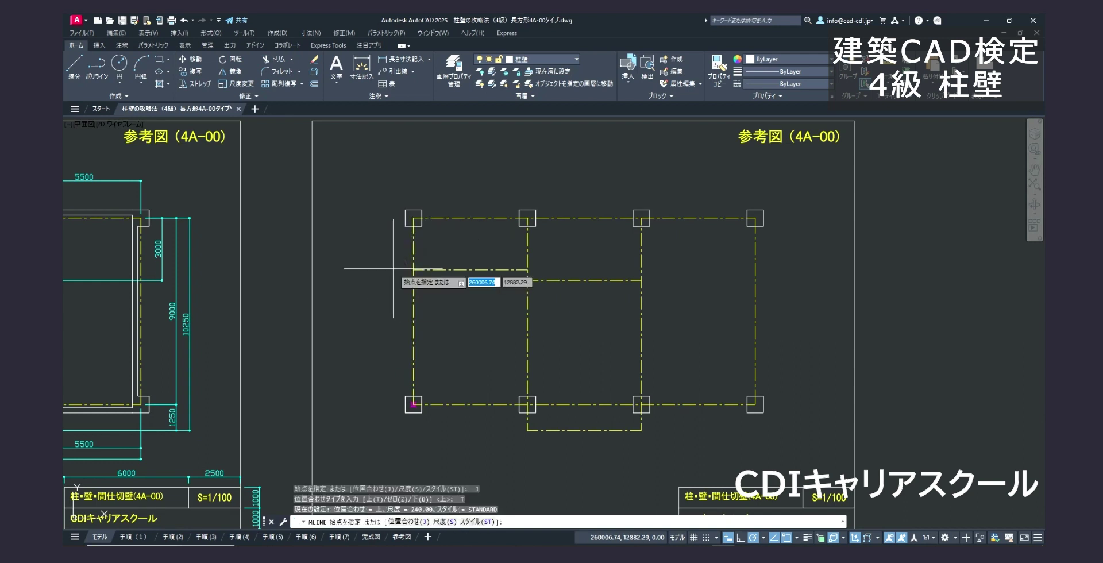
Set the multiline scale to 250 and accept the current STANDARD style
right_click(370, 244)
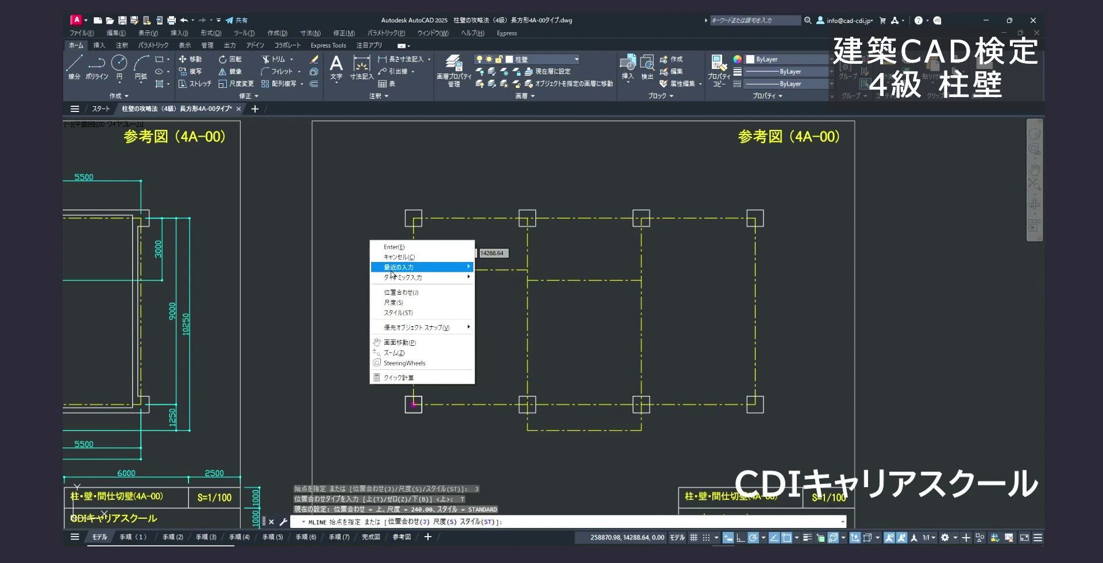
left_click(394, 302)
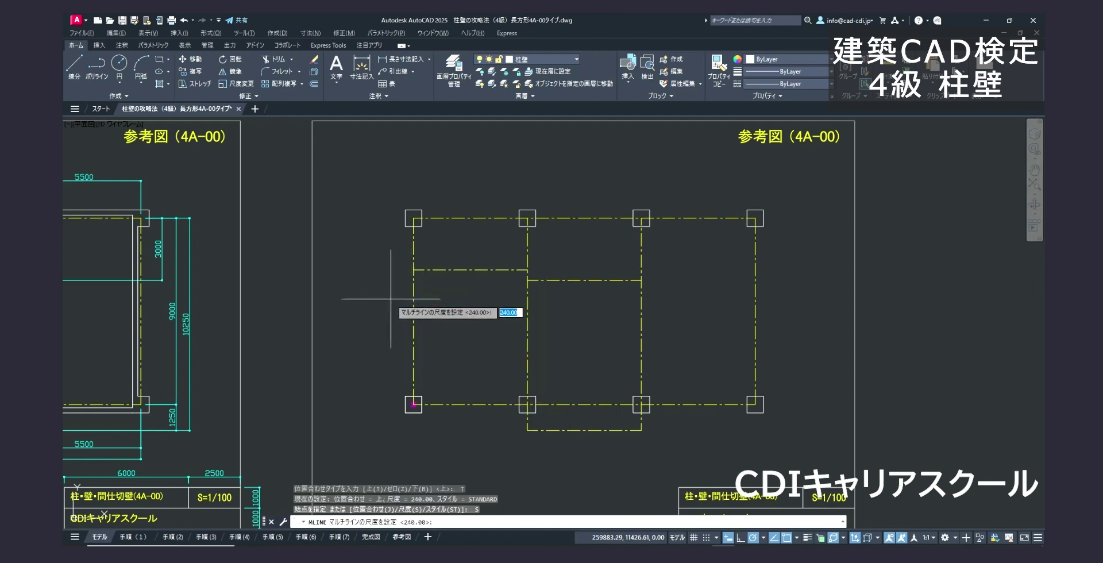
type("250")
key("Return")
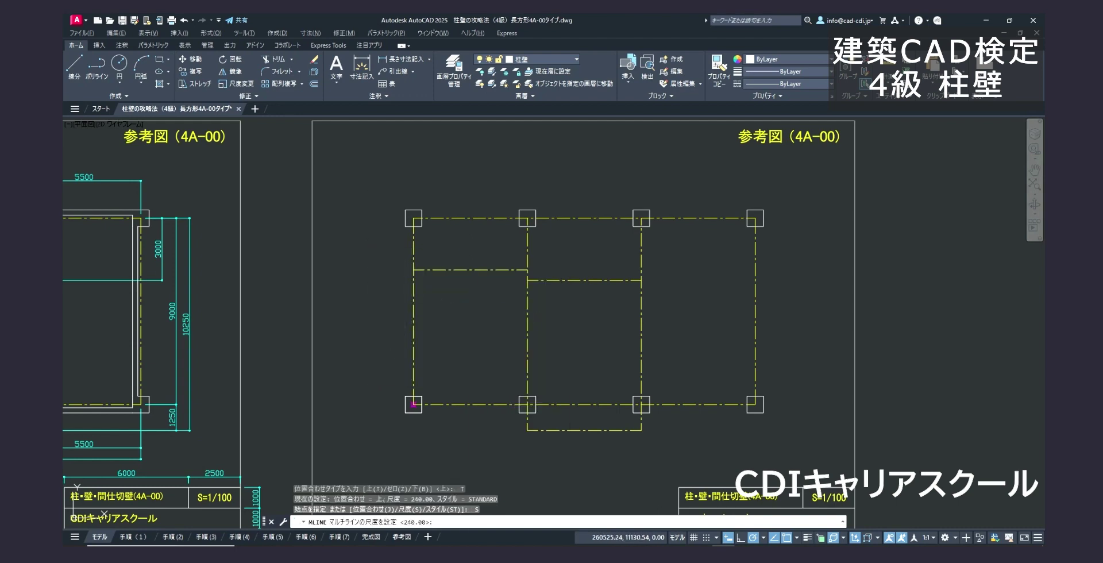
right_click(400, 295)
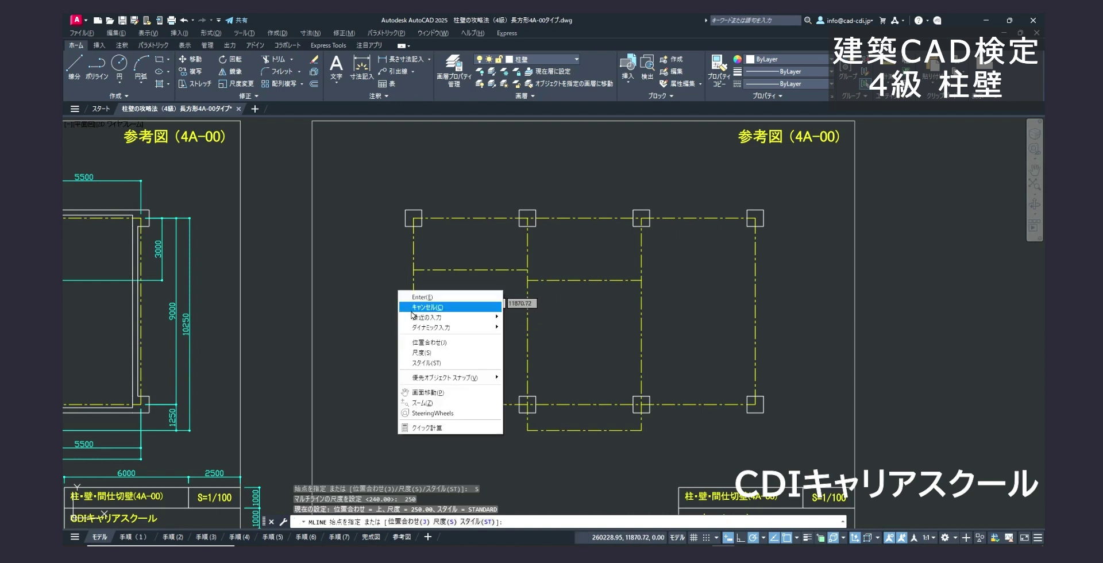
left_click(425, 364)
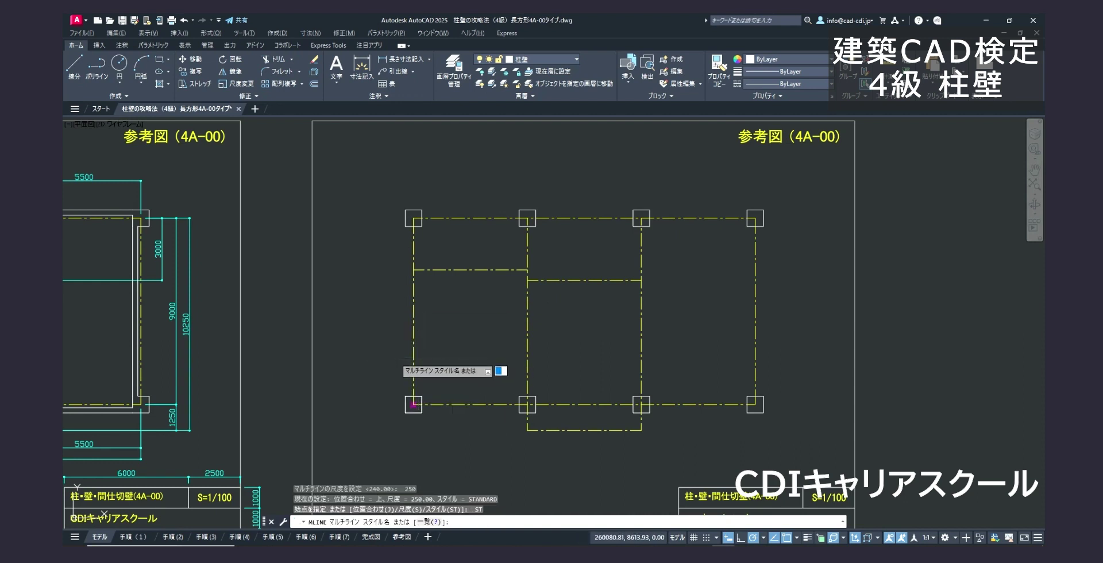
key("Return")
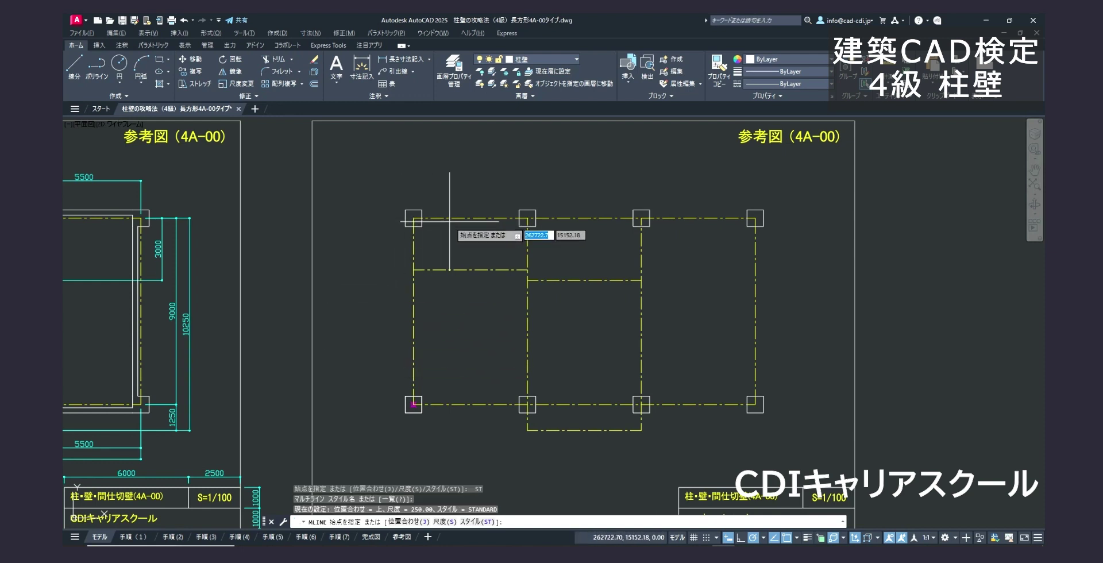
Draw the upper exterior wall multiline from the upper-left column's upper-right corner to the upper-right column's upper-left corner
scroll(439, 215, "up", 5)
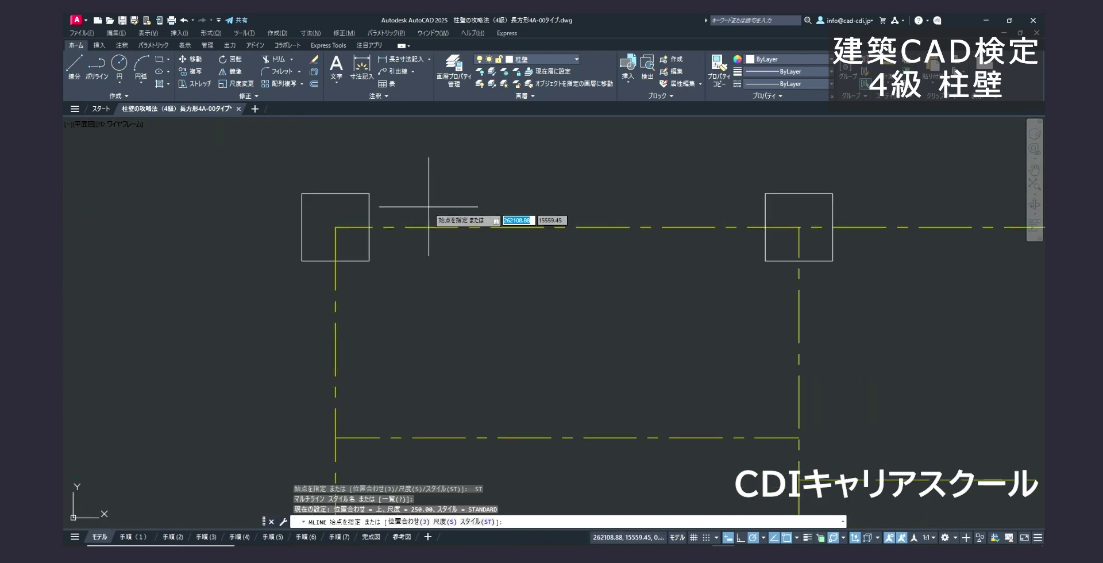
left_click(369, 193)
scroll(526, 197, "down", 2)
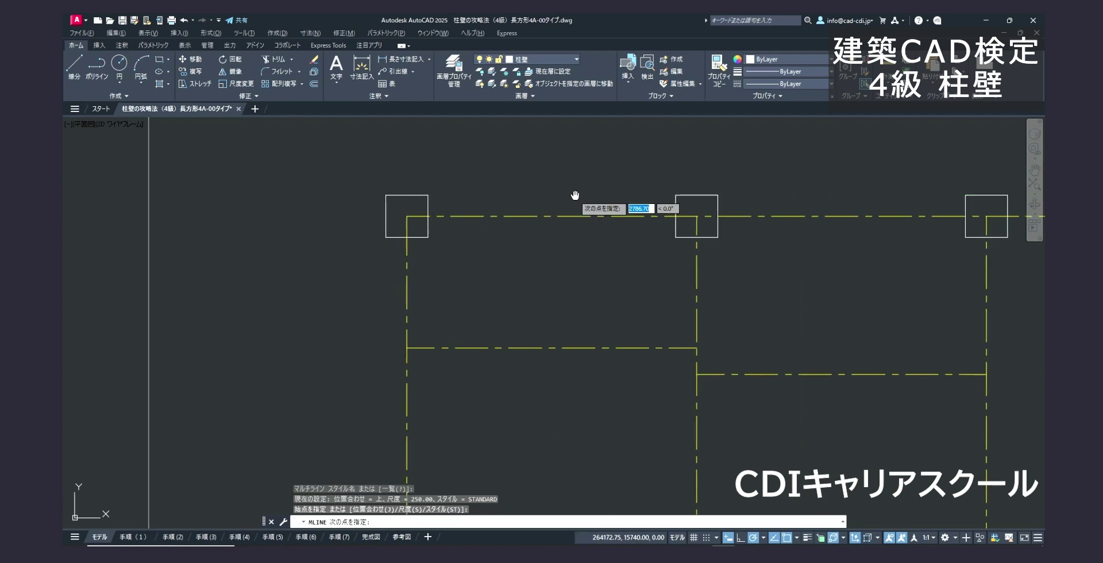
scroll(575, 195, "down", 3)
middle_click_drag(622, 192, 429, 195)
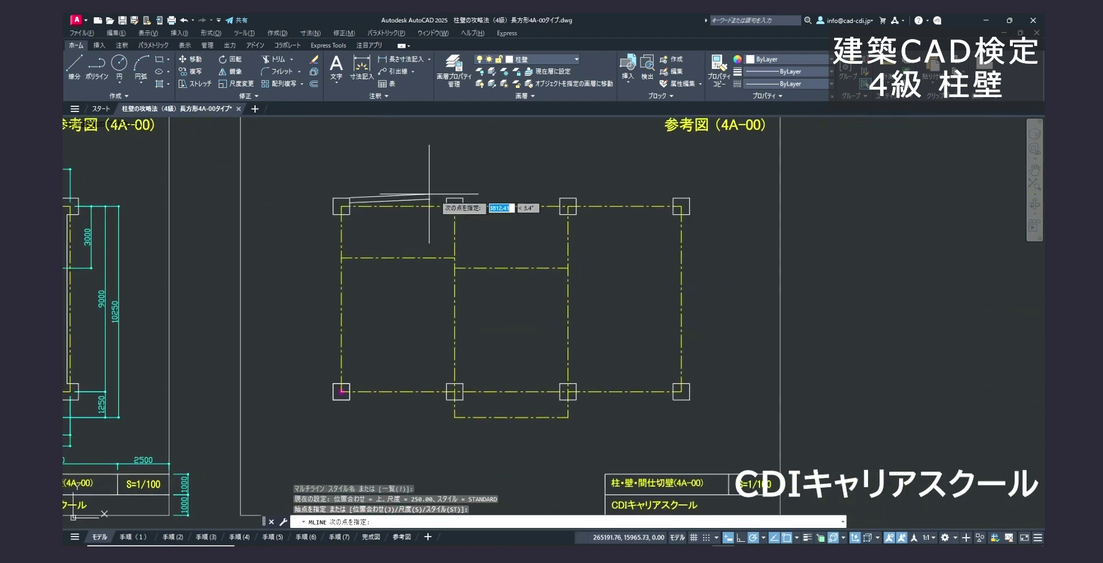
scroll(626, 201, "up", 5)
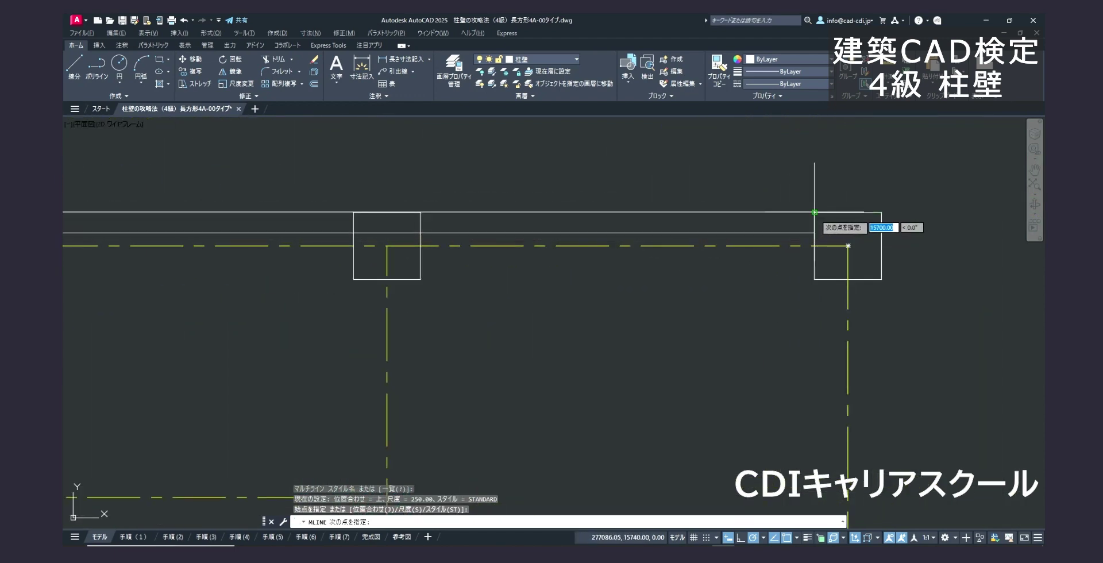
left_click(815, 212)
scroll(810, 212, "down", 5)
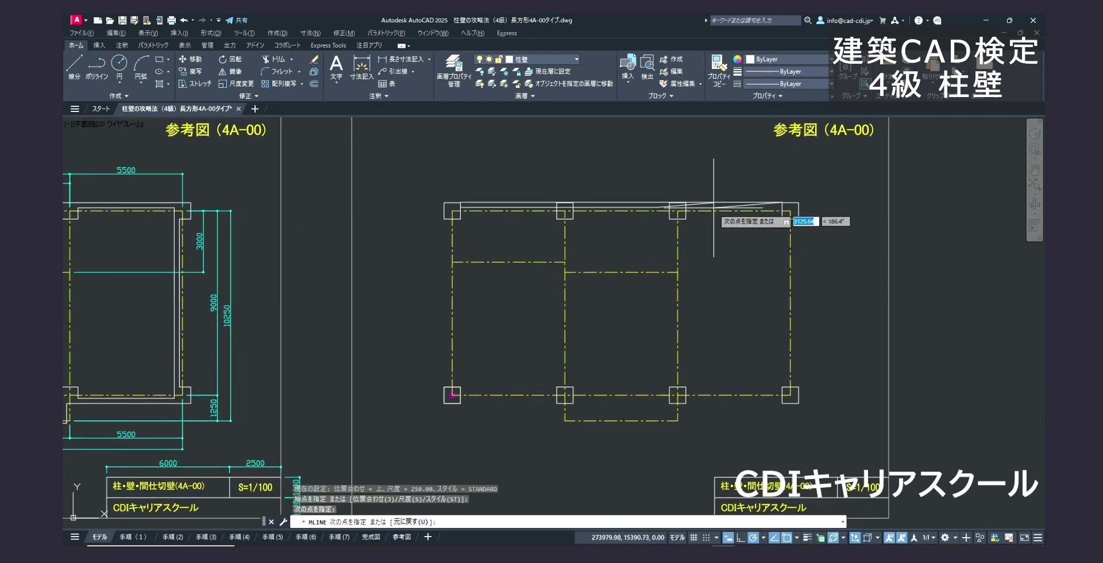
key("Return")
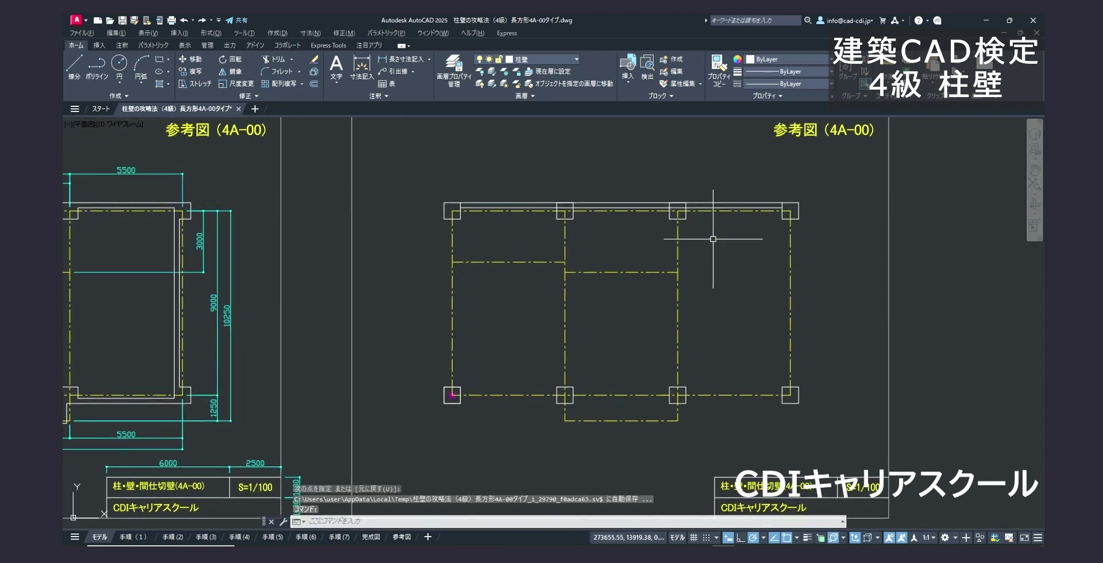
Draw the lower exterior wall multiline from the lower-right column's lower-left corner to the third lower column's lower-right corner
middle_click_drag(684, 266, 767, 189)
middle_click_drag(680, 234, 768, 258)
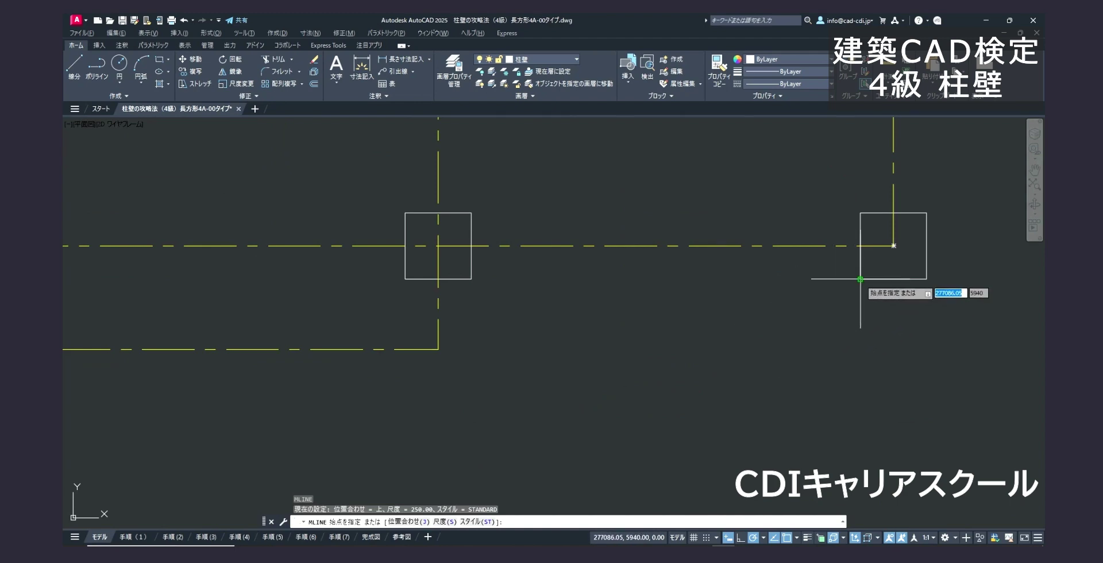
left_click(860, 279)
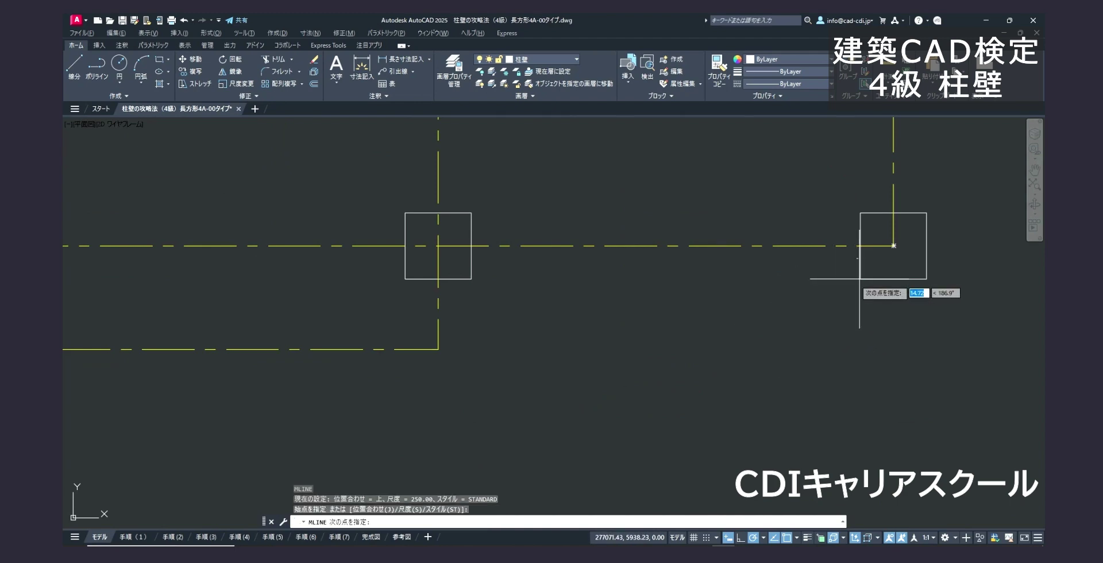
scroll(597, 283, "down", 5)
mouse_move(578, 282)
middle_mouse_down()
mouse_move(804, 284)
mouse_move(772, 282)
middle_mouse_up()
scroll(686, 286, "up", 3)
scroll(773, 282, "up", 4)
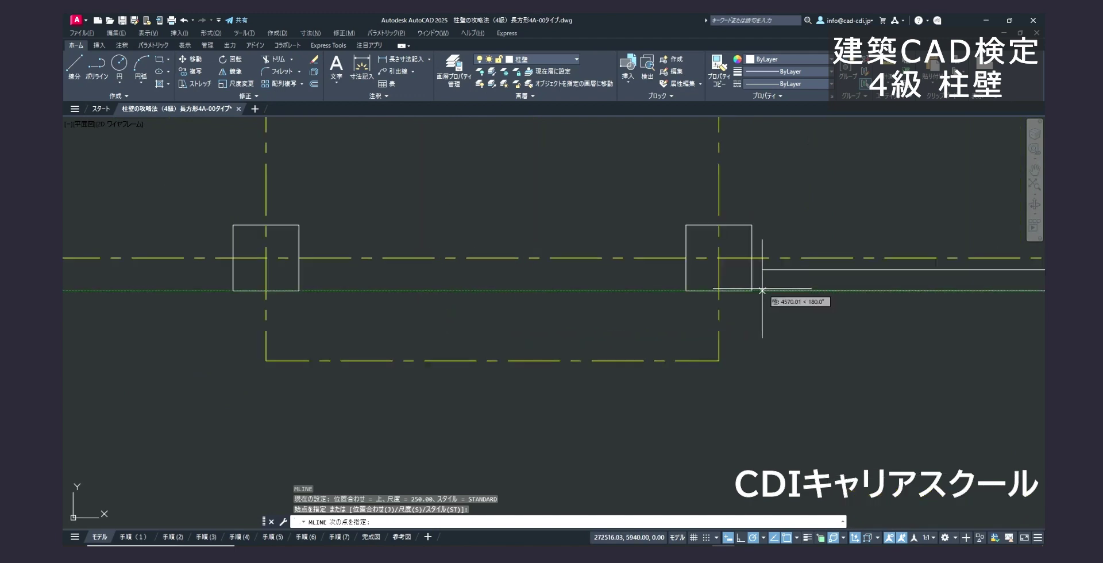
left_click(747, 291)
key("Return")
scroll(765, 292, "down", 5)
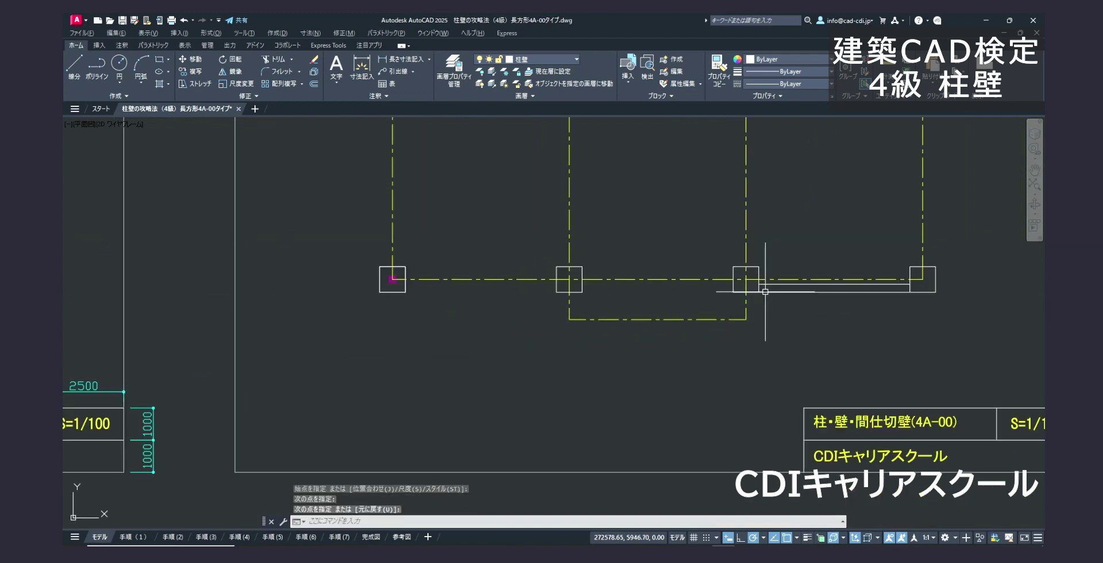
scroll(752, 299, "down", 2)
scroll(746, 299, "up", 5)
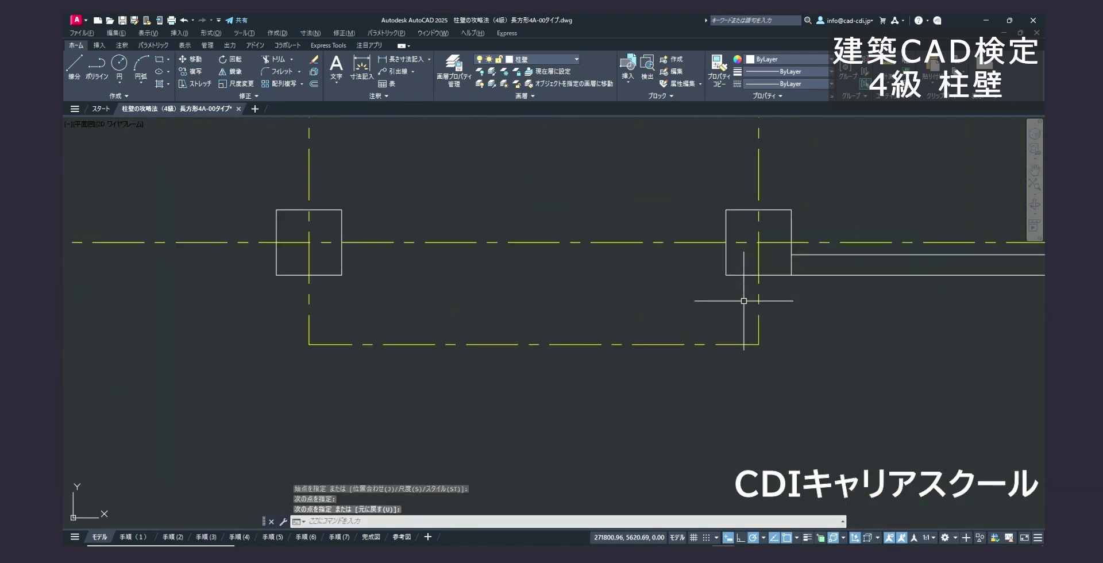
key("Return")
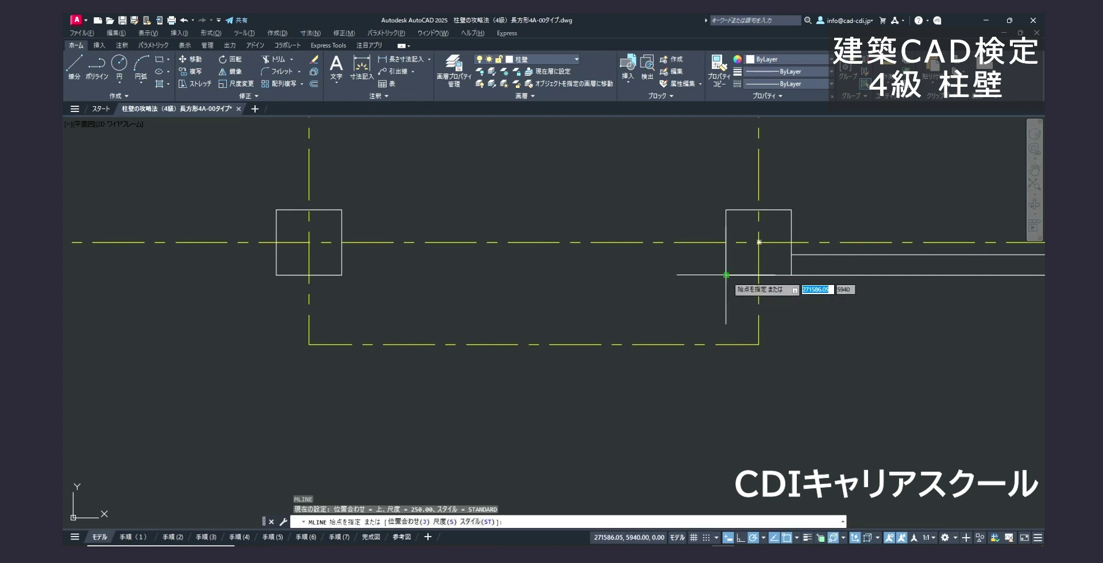
left_click(726, 275)
key("Escape")
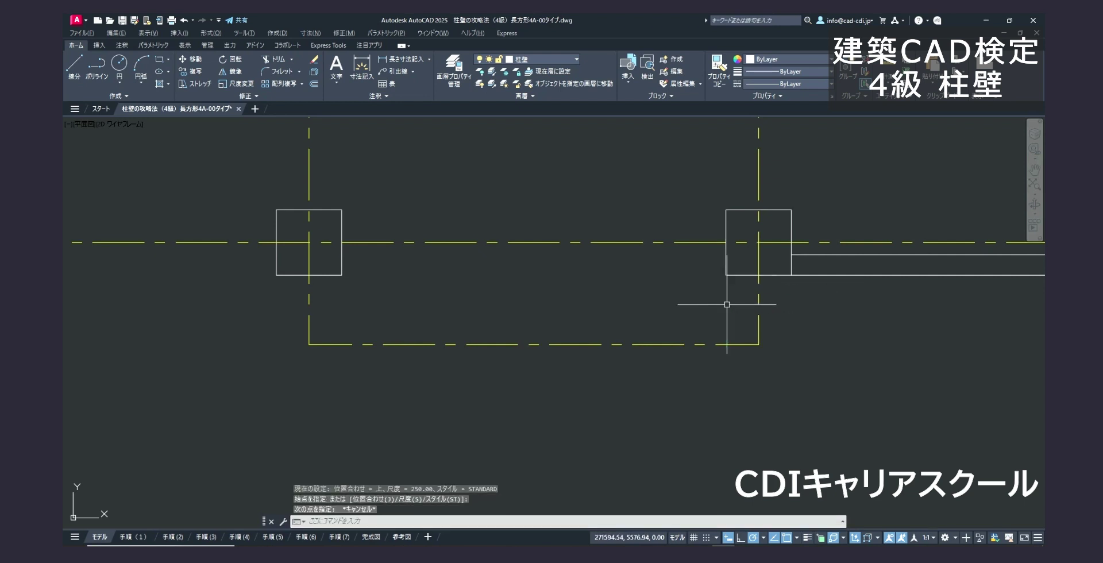
Draw a short wall multiline about 990 long straight down from the second lower column's lower-right corner, past the projecting centreline
key("Return")
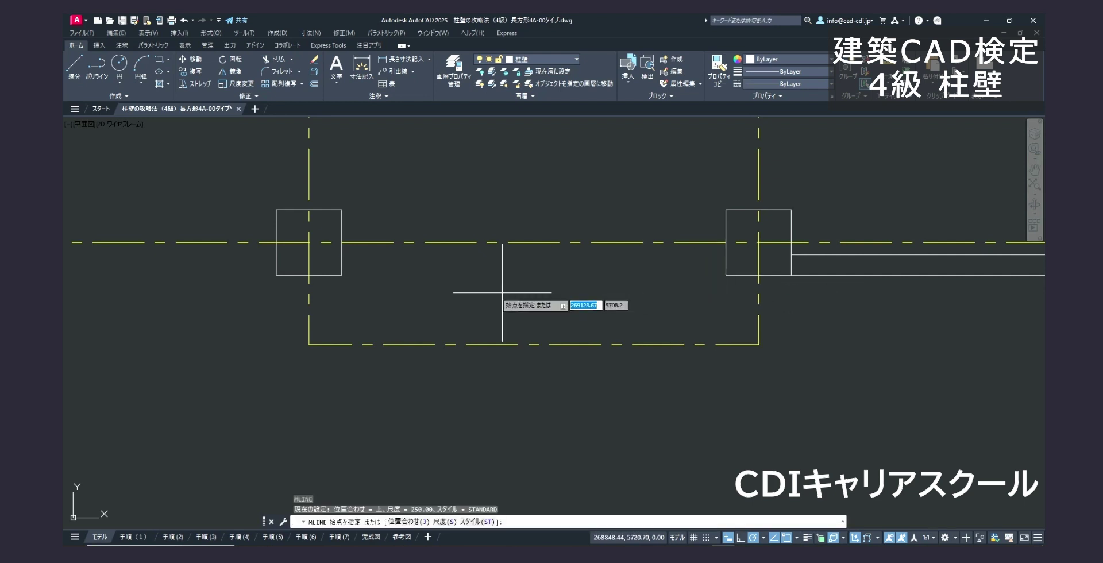
left_click(340, 279)
left_click(341, 355)
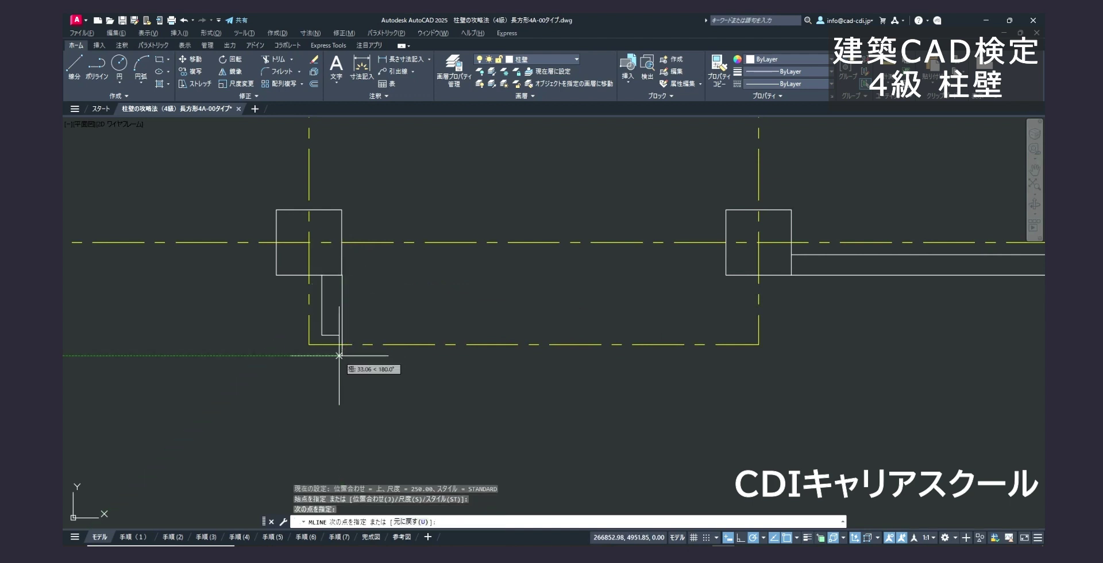
key("Return")
Draw the lower wall multiline between the second lower column's lower-left corner and the first lower column's lower-right corner
middle_click_drag(463, 322, 620, 312)
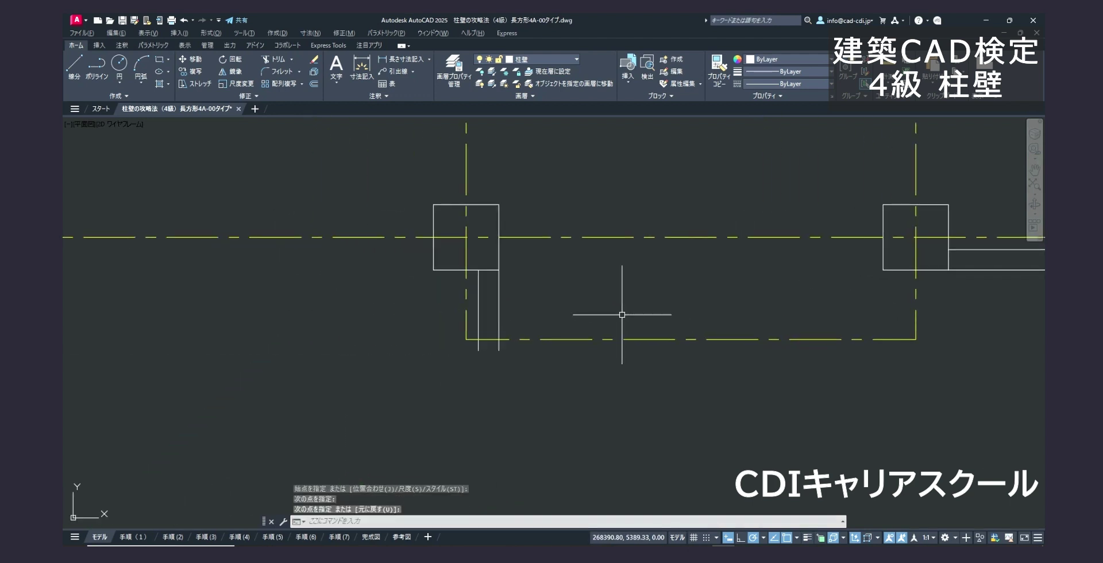
scroll(460, 310, "down", 3)
middle_click_drag(460, 310, 551, 305)
scroll(411, 305, "up", 4)
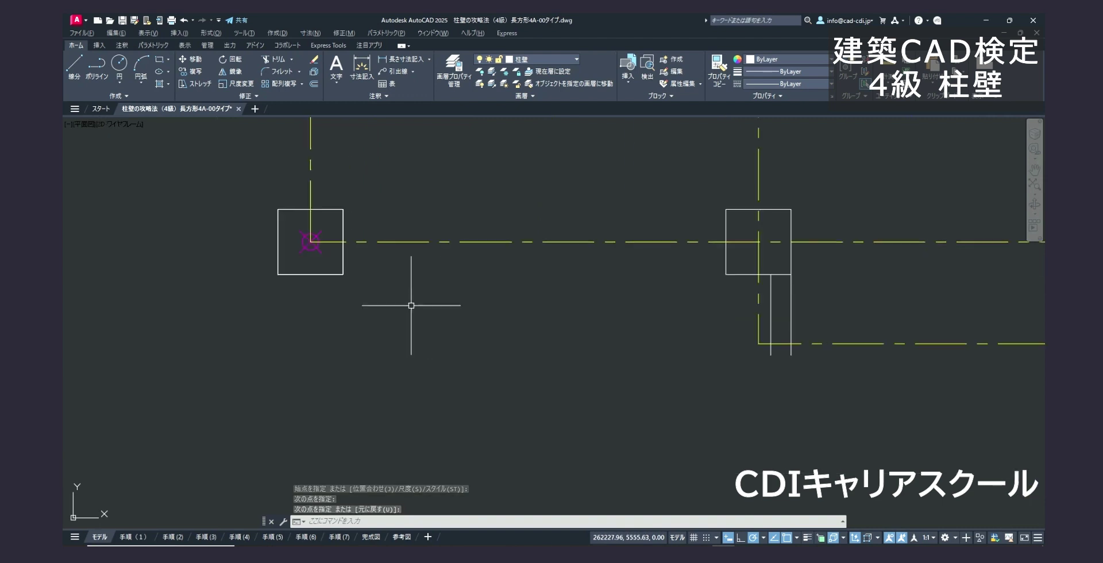
key("Return")
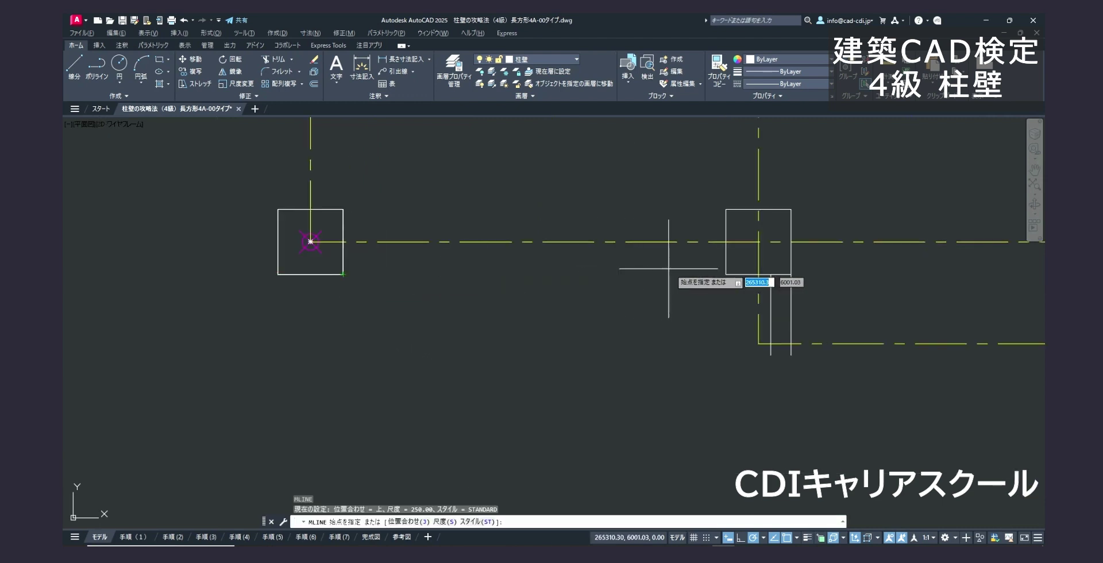
left_click(726, 274)
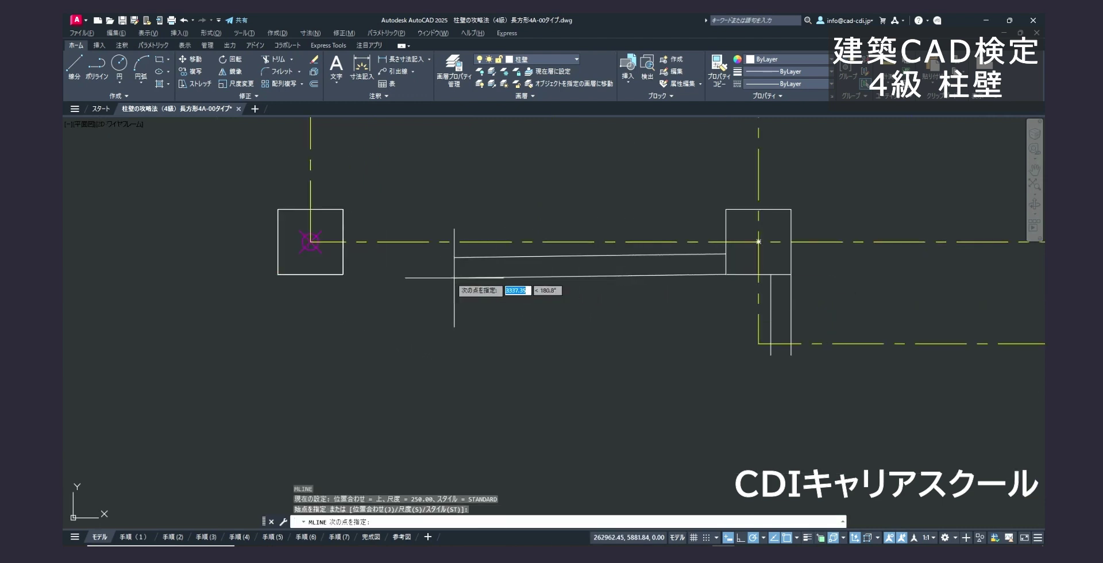
key("Escape")
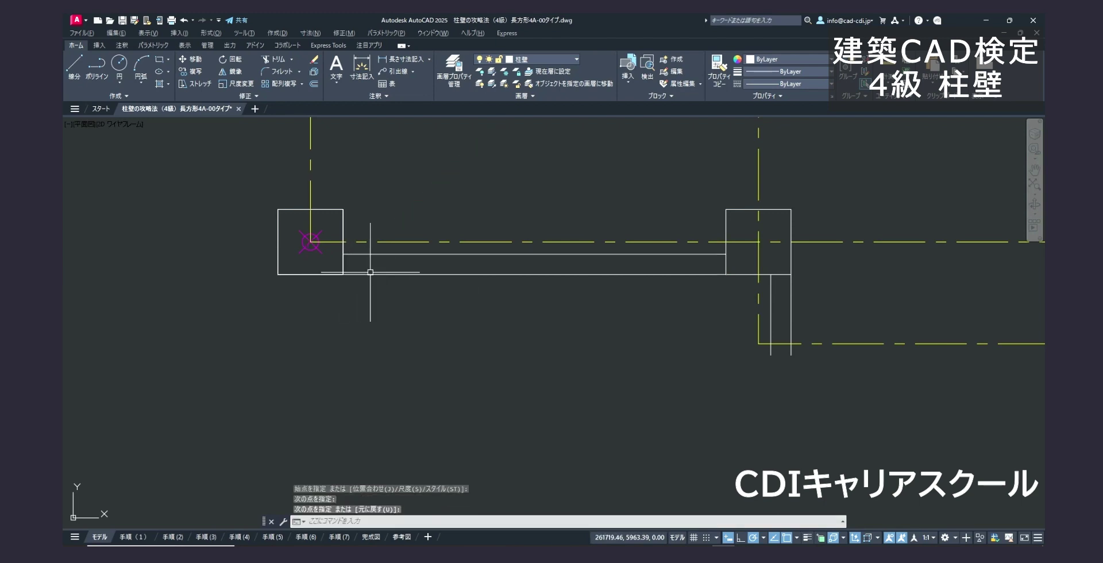
Draw the left exterior wall multiline from the upper-left column's lower-right corner down to the lower-left column's upper-right corner
mouse_move(369, 275)
middle_mouse_down()
mouse_move(591, 322)
mouse_move(553, 294)
middle_mouse_up()
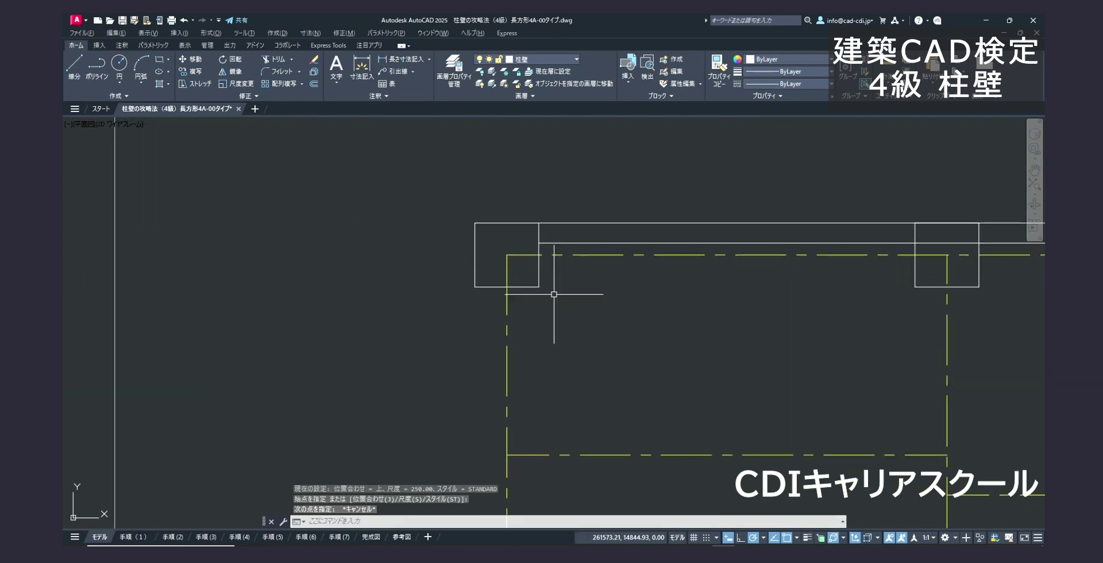
left_click(525, 286)
scroll(517, 270, "down", 4)
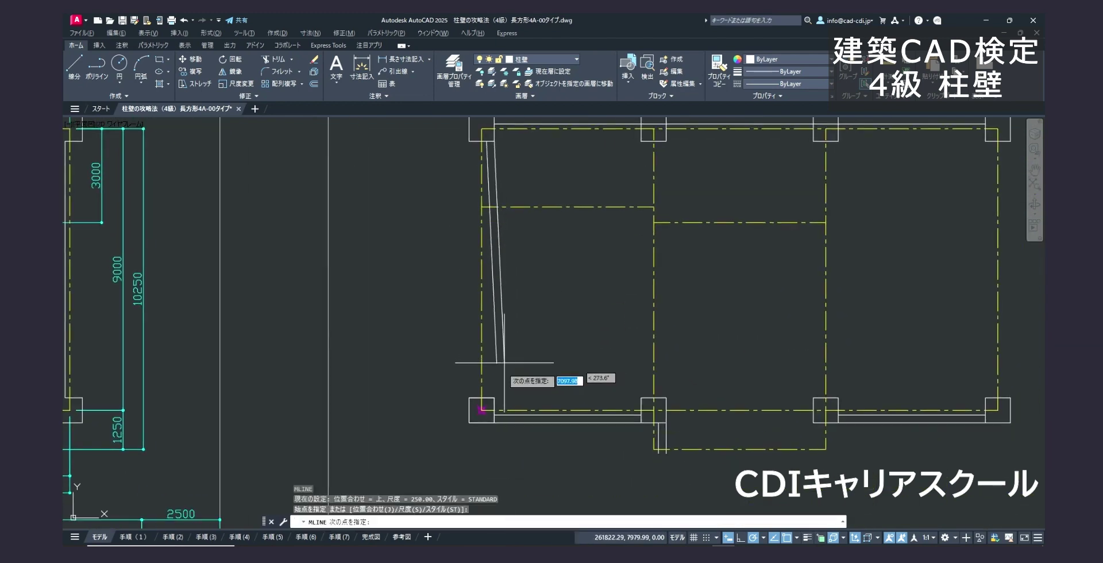
left_click(483, 410)
key("Return")
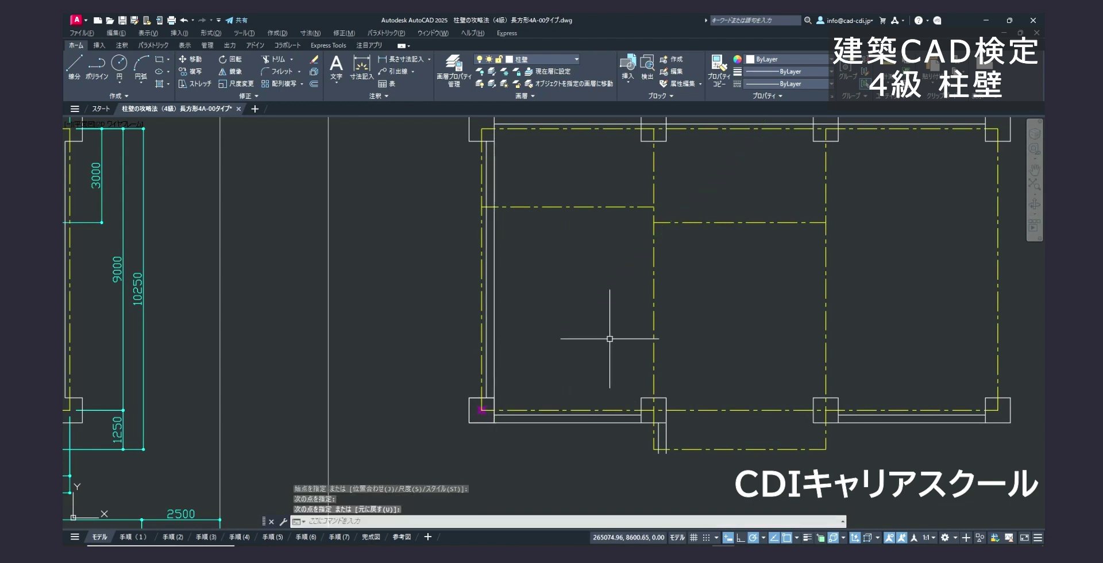
Draw the right exterior wall multiline from the lower-right column's upper-left corner up to the upper-right column's lower-left corner
middle_click_drag(648, 326, 452, 376)
middle_click_drag(609, 342, 616, 339)
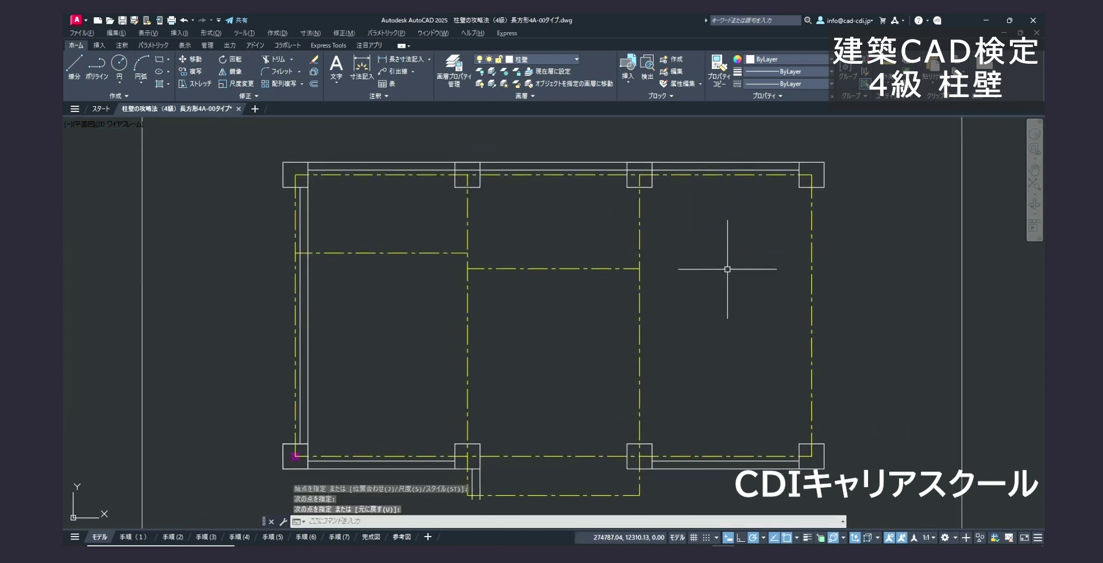
key("Return")
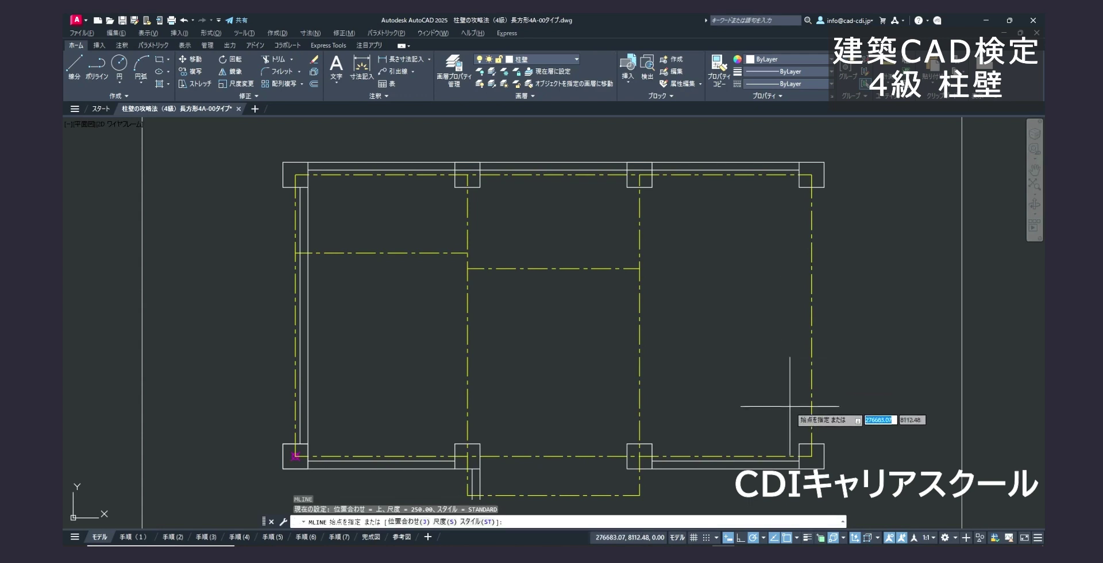
left_click(812, 457)
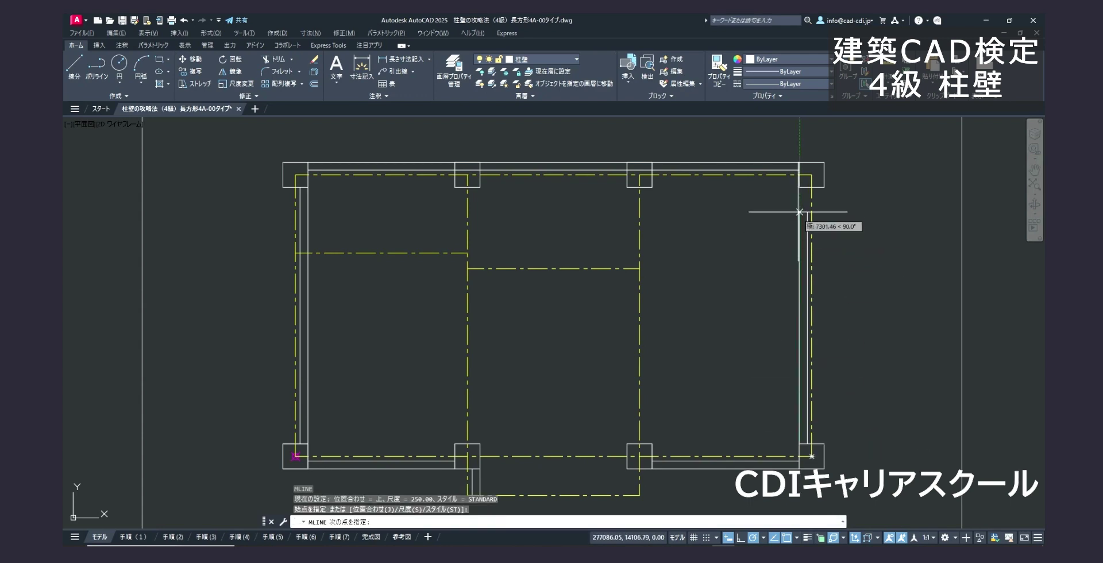
left_click(806, 179)
key("Return")
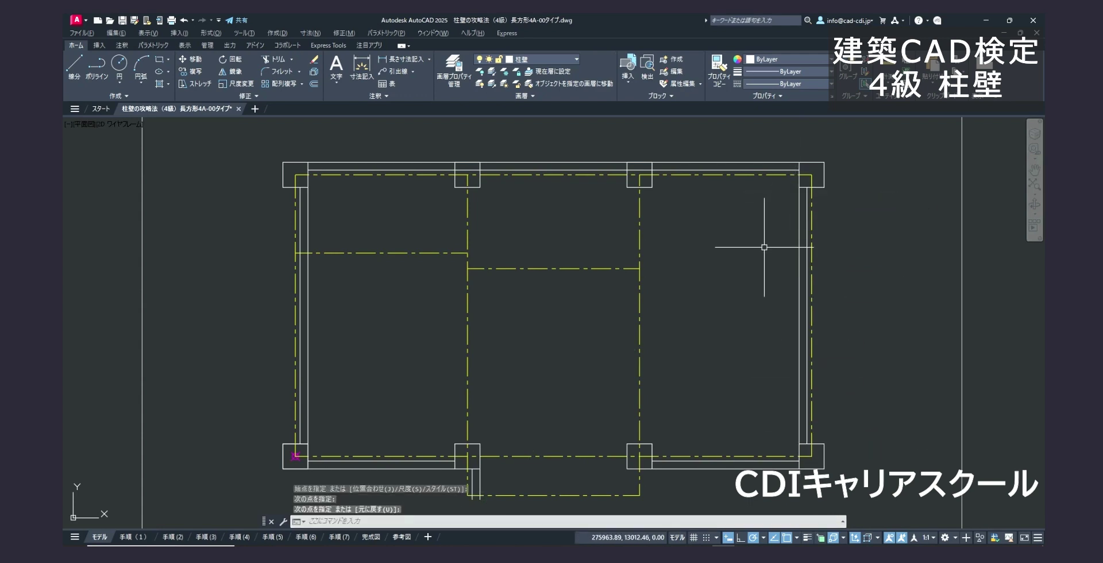
Draw a multiline with bottom (下) justification about 1270 straight down from the third lower column's lower-left corner, past the projecting centreline
scroll(764, 253, "down", 4)
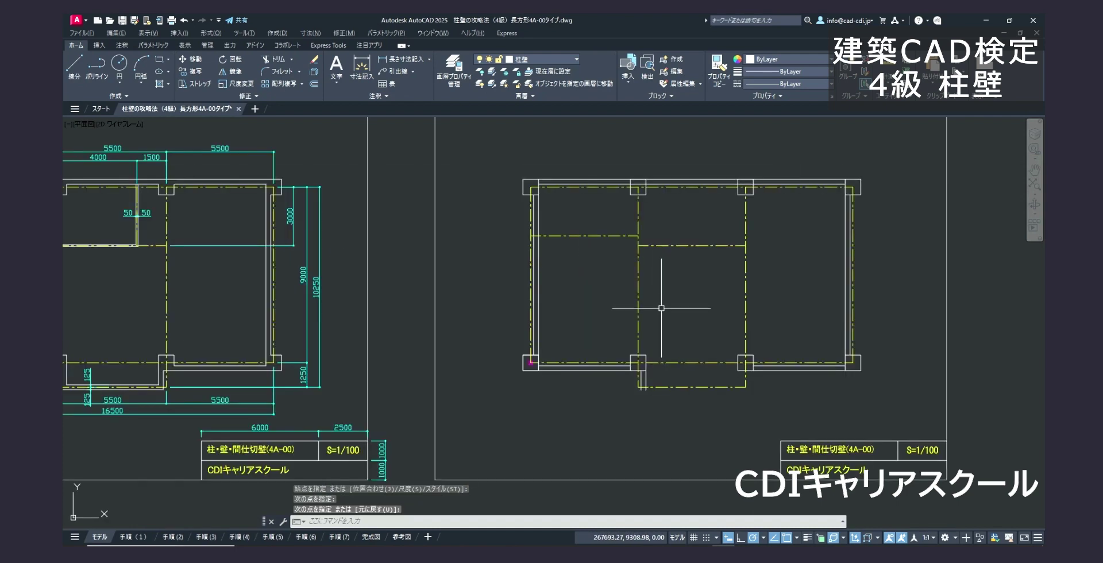
scroll(679, 315, "up", 2)
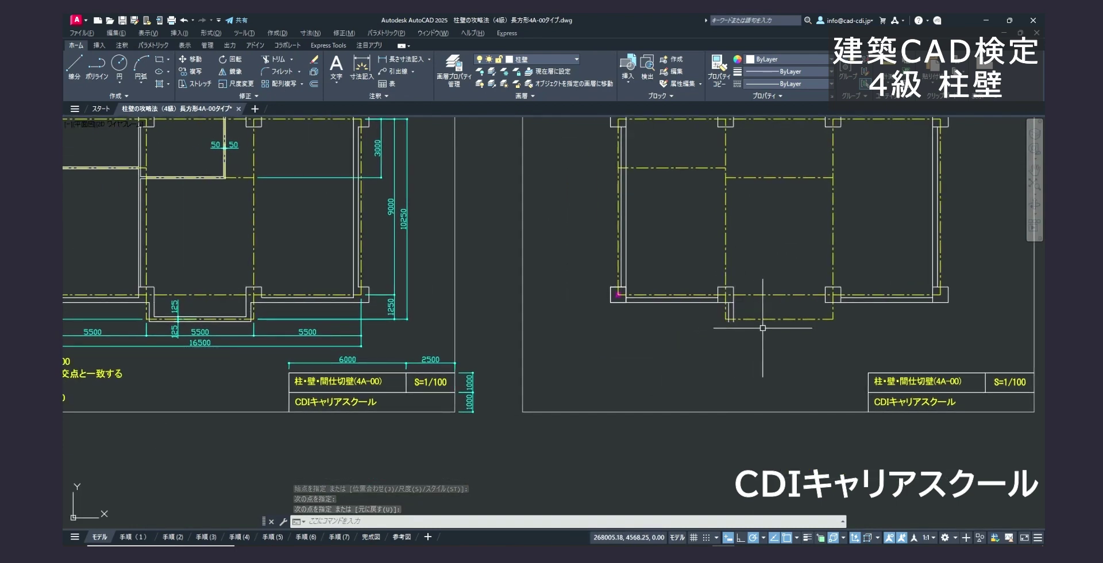
scroll(763, 328, "up", 4)
middle_click_drag(783, 315, 643, 311)
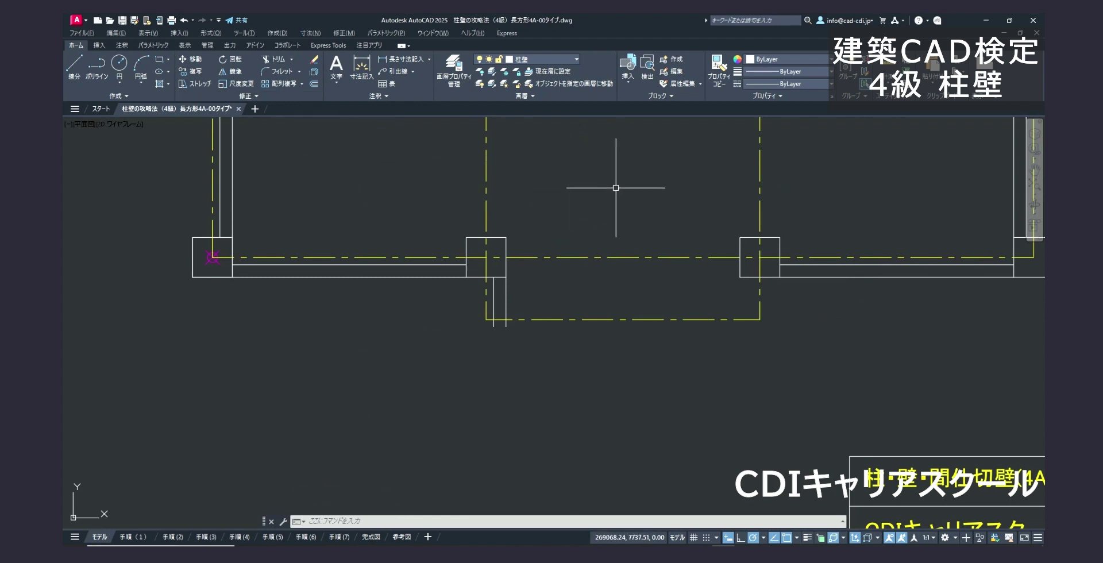
type("ml")
key("Return")
right_click(628, 202)
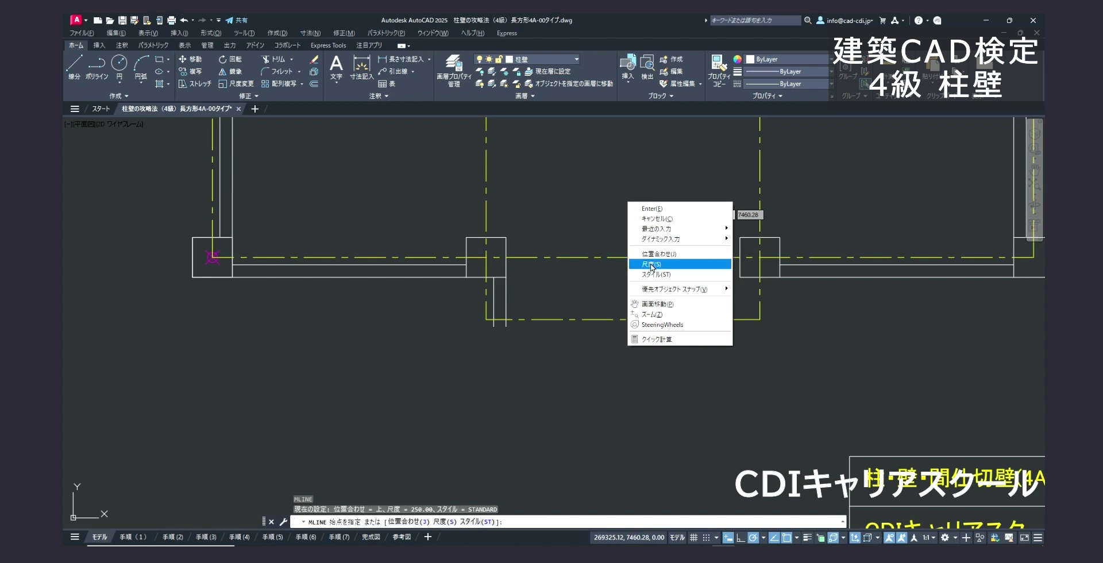
left_click(655, 254)
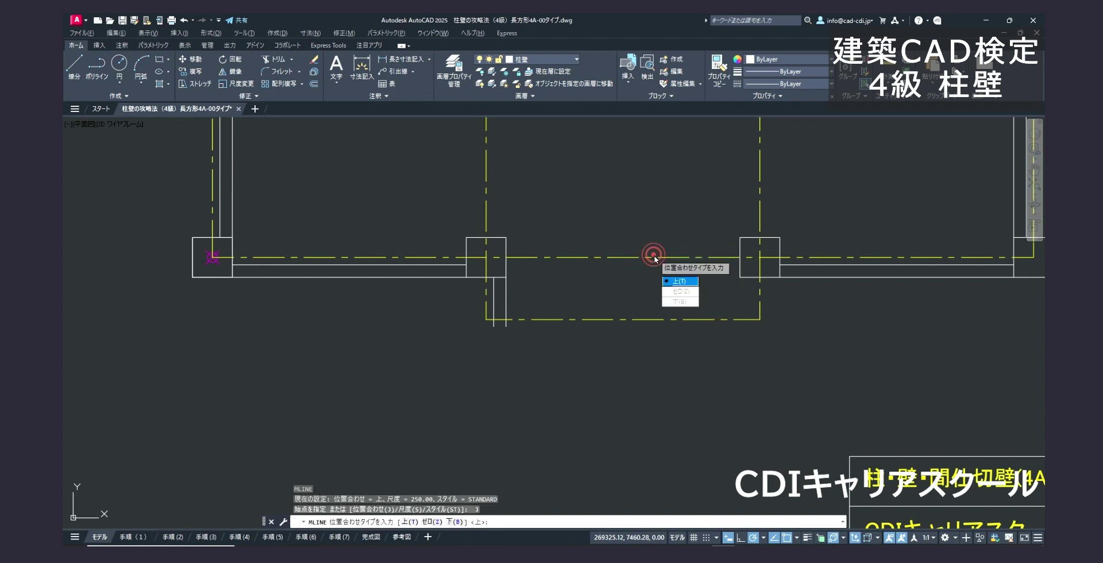
left_click(680, 302)
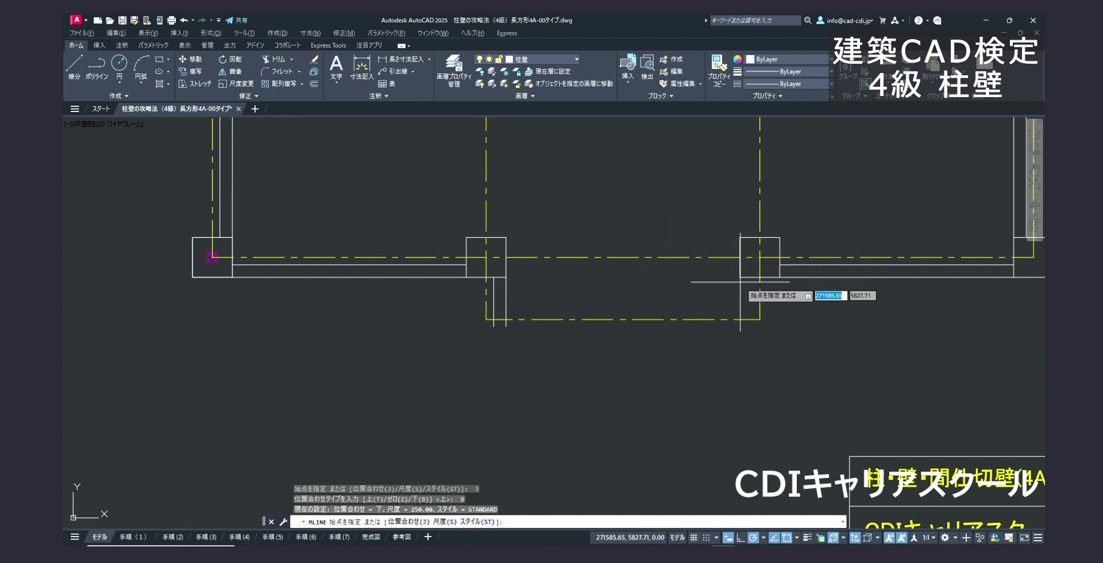
left_click(740, 277)
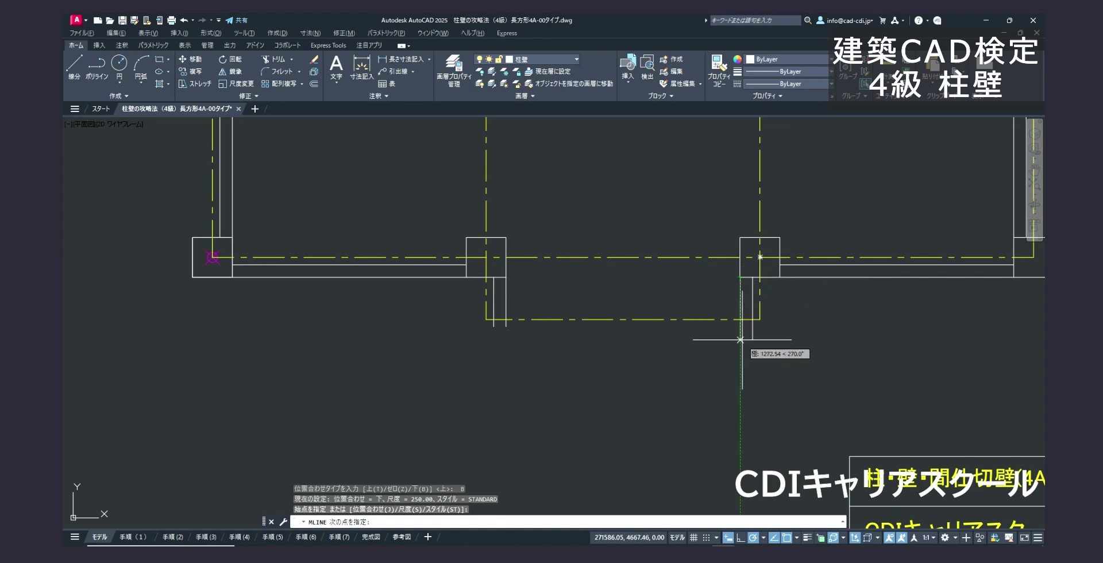
left_click(740, 340)
key("Return")
Draw a multiline with zero (ゼロ) justification along the projecting lower centreline between the inner faces of the two short walls
middle_click_drag(650, 337, 614, 323)
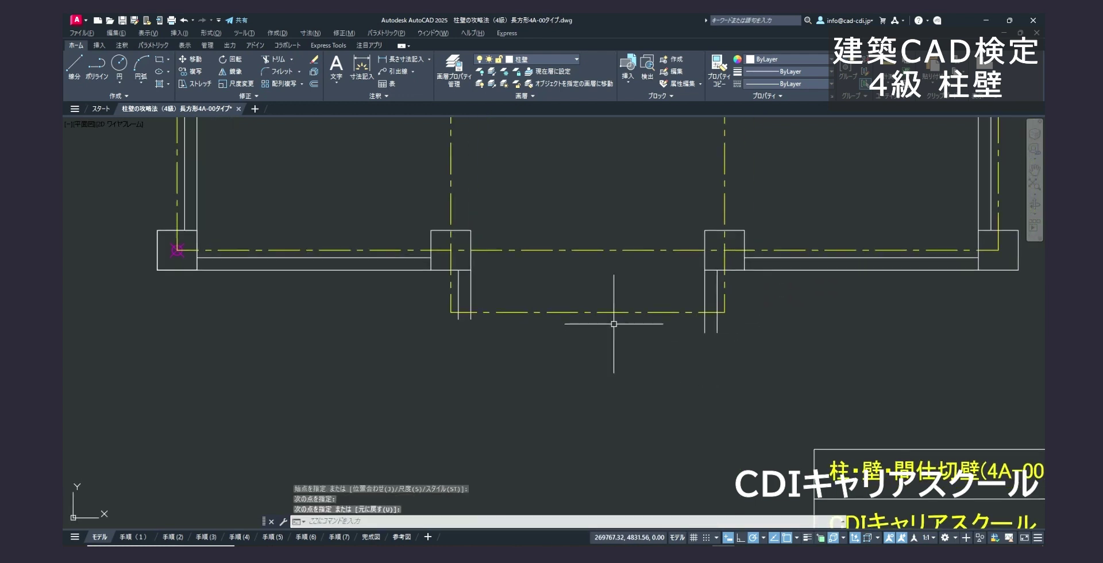
key("Return")
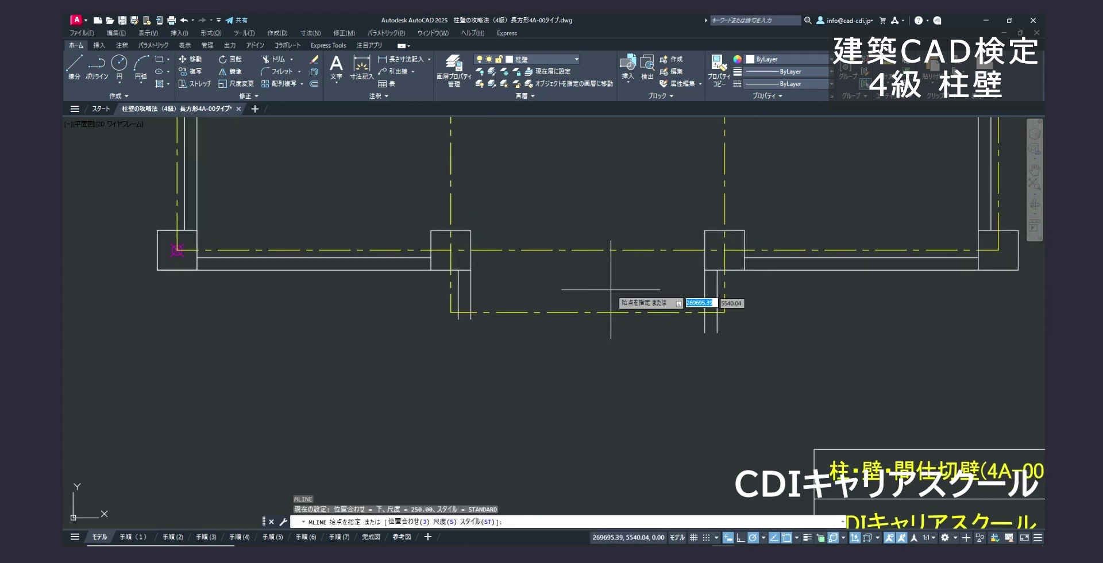
right_click(741, 340)
left_click(642, 342)
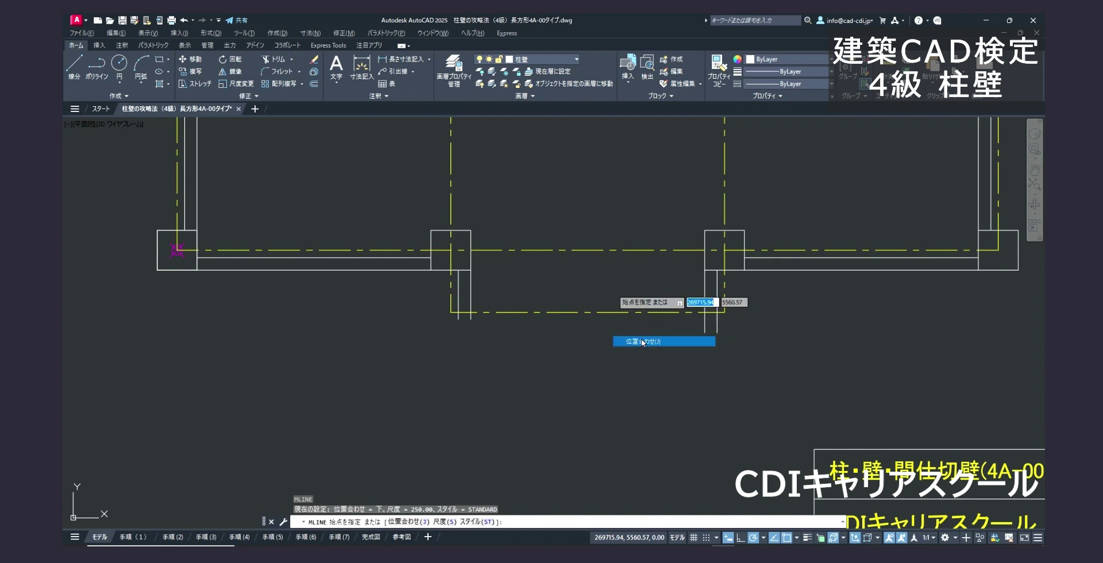
left_click(666, 374)
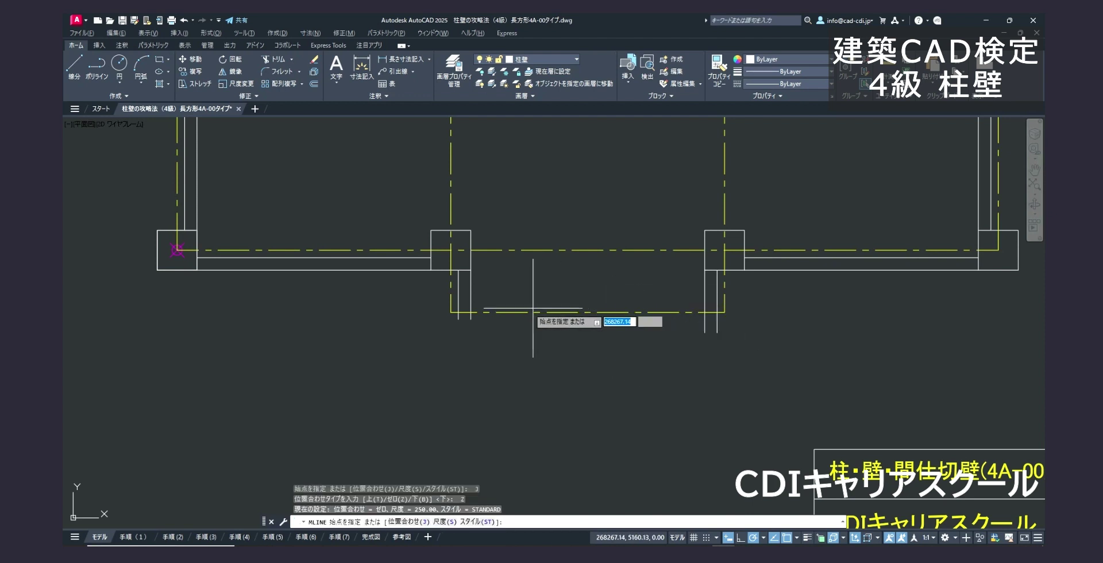
left_click(471, 312)
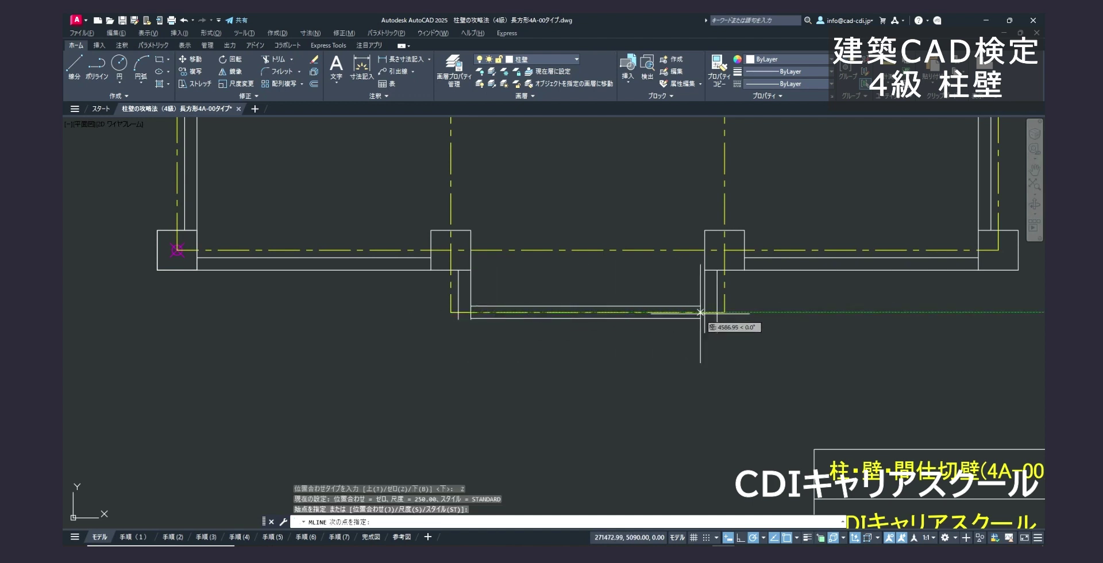
right_click(475, 239)
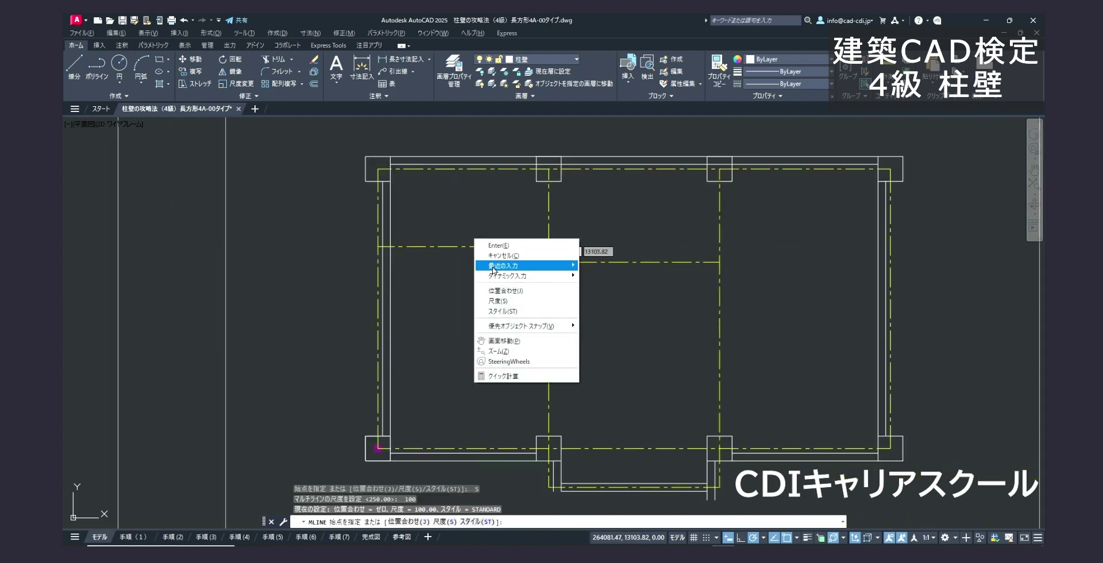
left_click(502, 293)
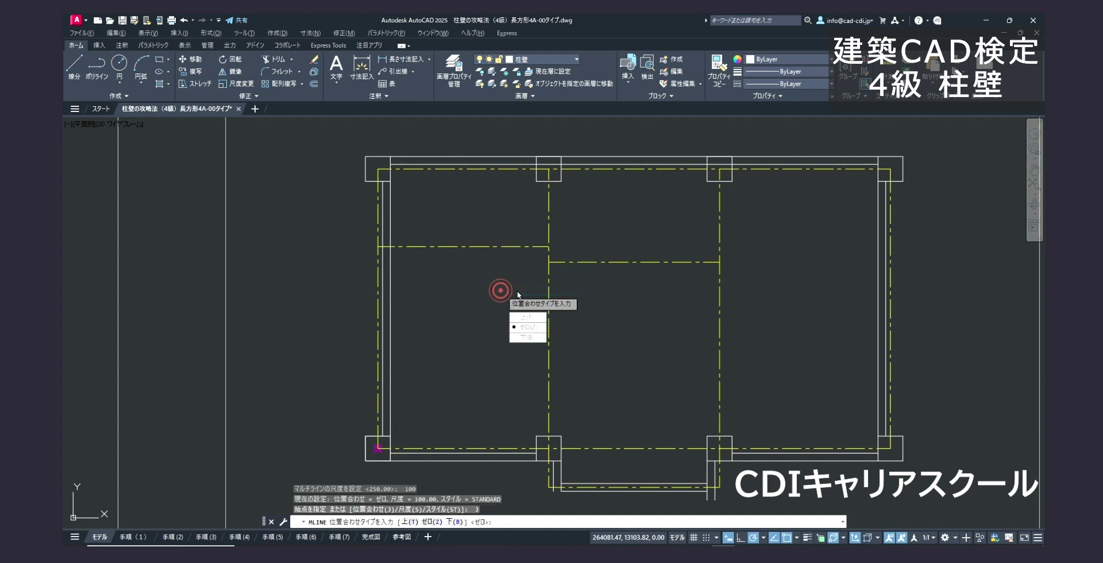
left_click(523, 317)
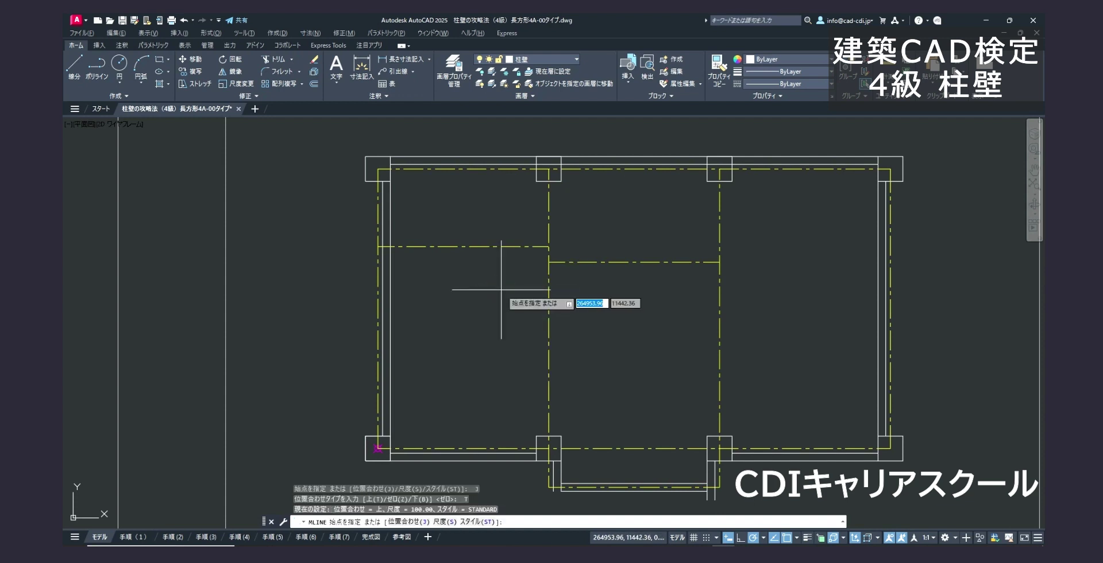
left_click(537, 180)
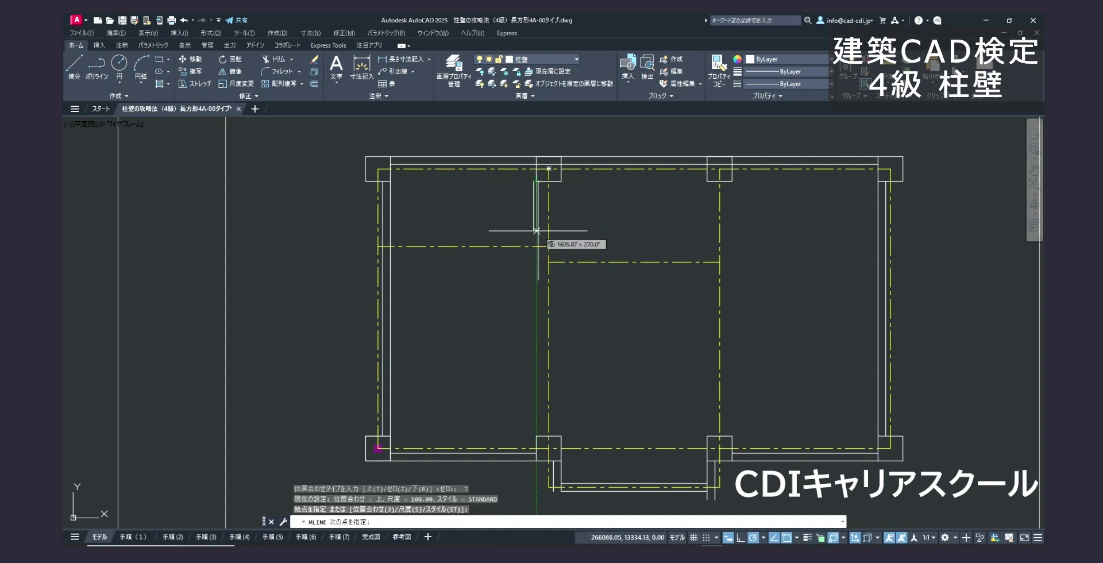
key("Escape")
Draw a 100-thick partition multiline with bottom (下) justification from the second upper column's lower-left corner down to the second lower column's upper-left corner
key("Return")
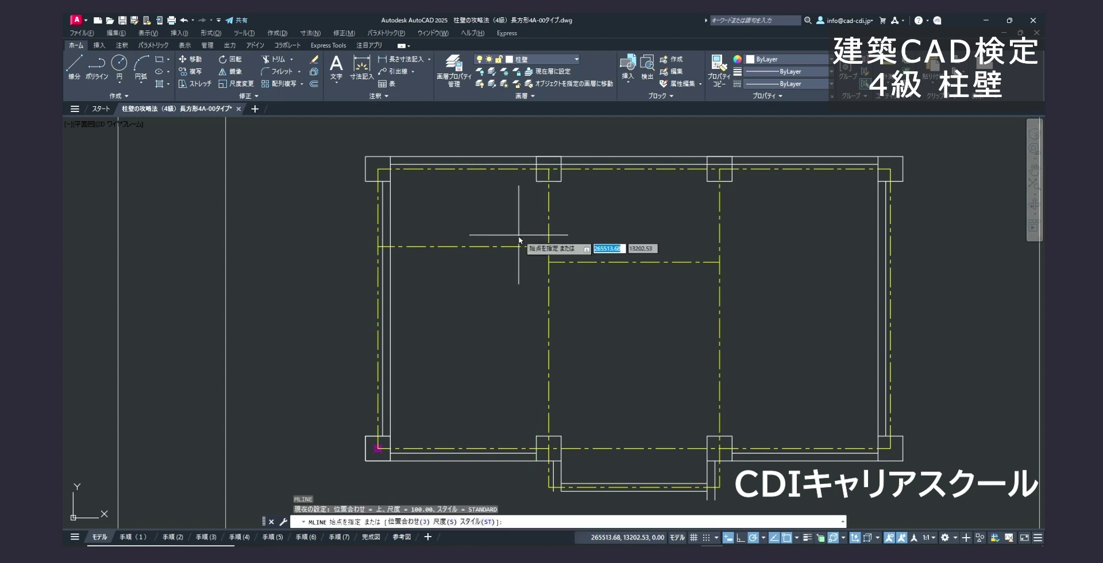
right_click(518, 236)
left_click(546, 288)
left_click(546, 288)
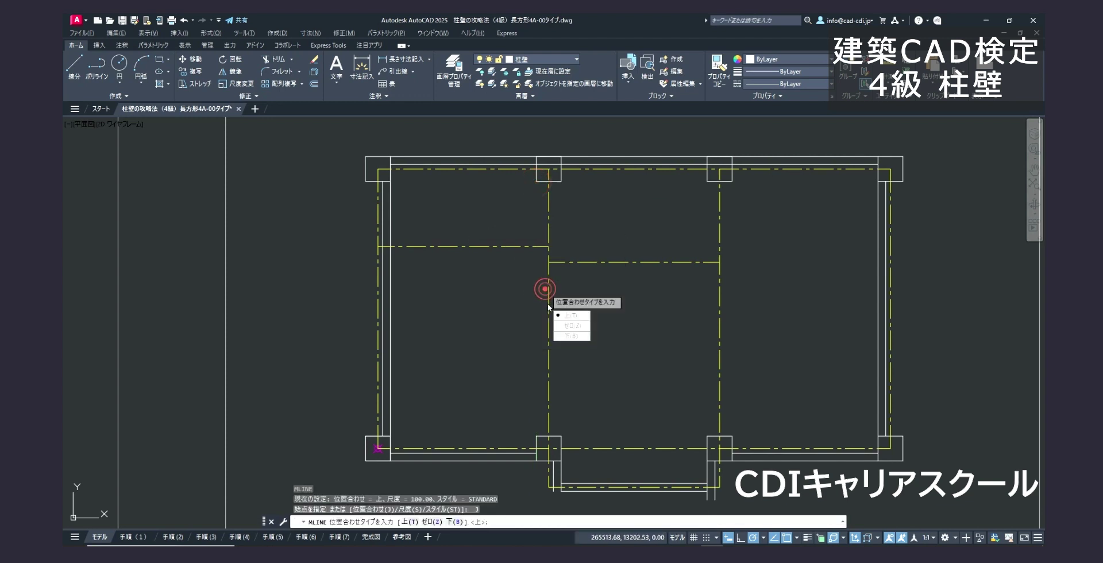
left_click(566, 336)
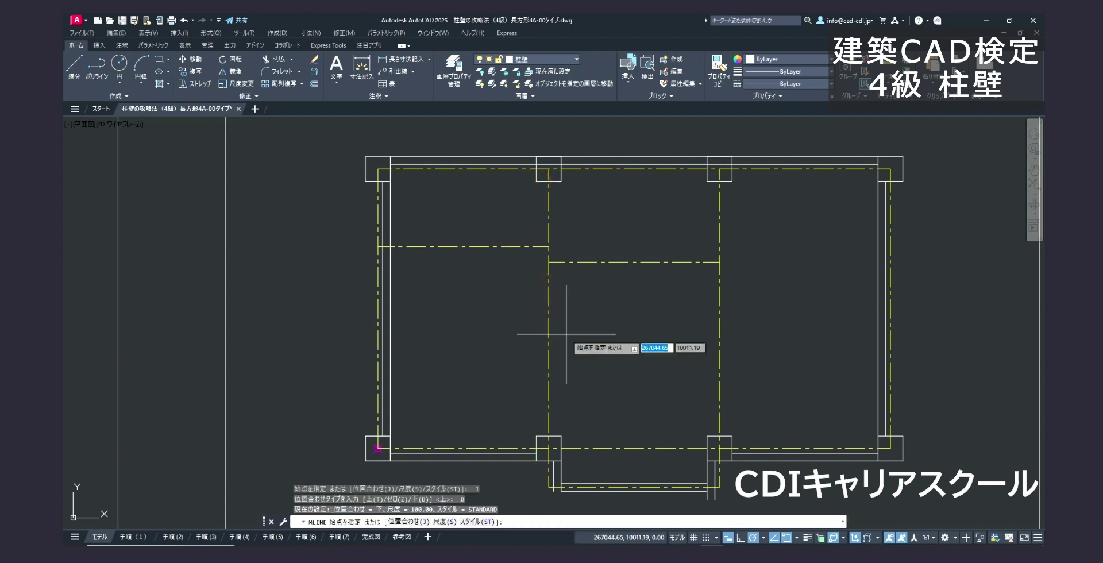
left_click(536, 181)
scroll(531, 368, "up", 5)
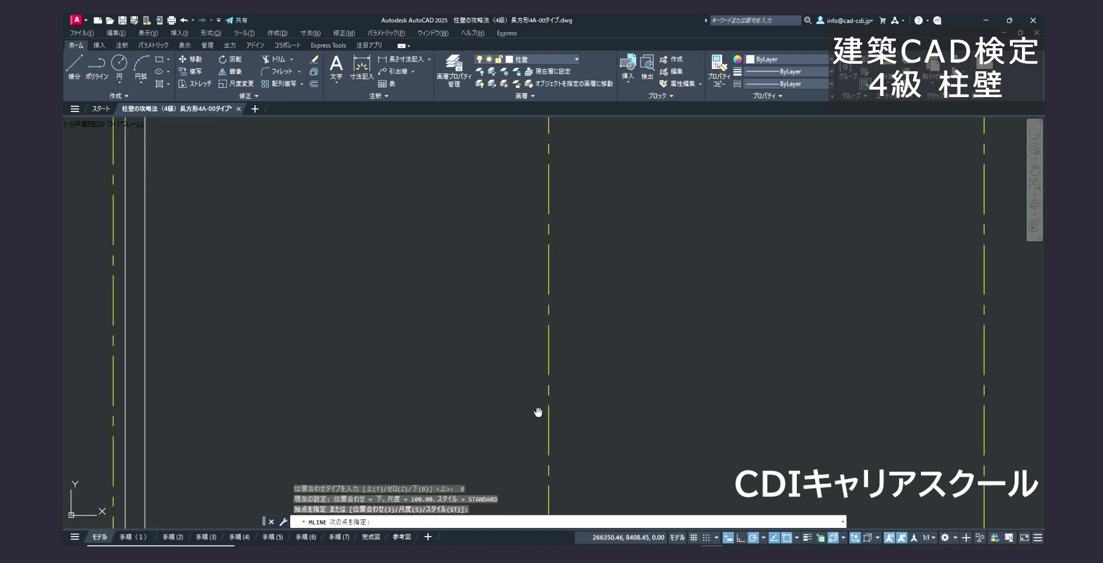
middle_click_drag(540, 412, 470, 221)
left_click(451, 332)
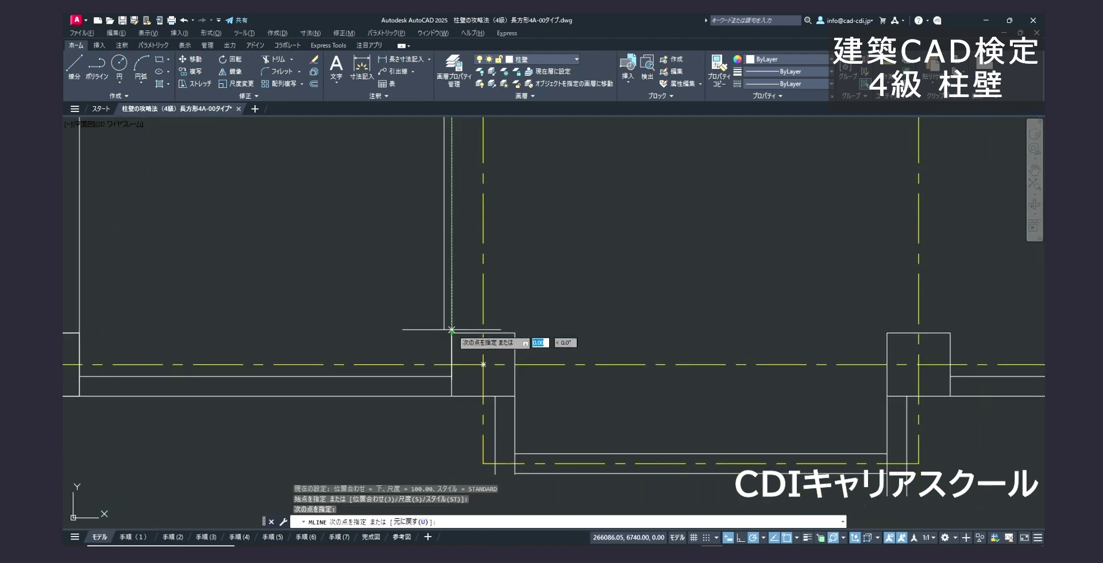
key("Return")
Draw a partition multiline with zero (ゼロ) justification along the left bay's horizontal centreline, from the left wall's inner face to the vertical partition
scroll(502, 254, "down", 4)
middle_click_drag(503, 254, 492, 347)
key("Return")
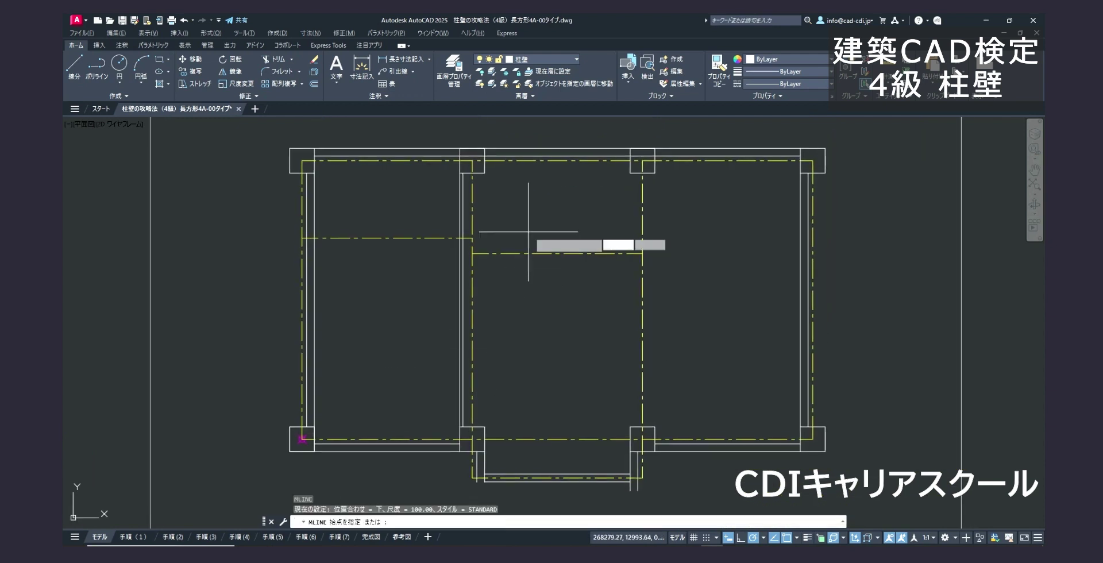
right_click(529, 229)
left_click(555, 281)
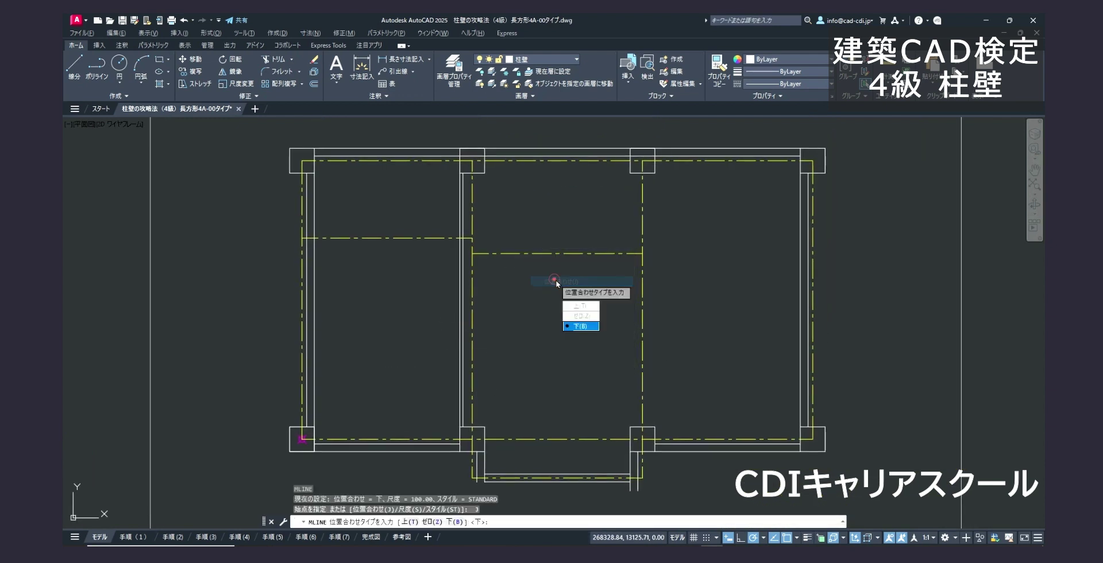
left_click(576, 316)
middle_click_drag(609, 198, 763, 200)
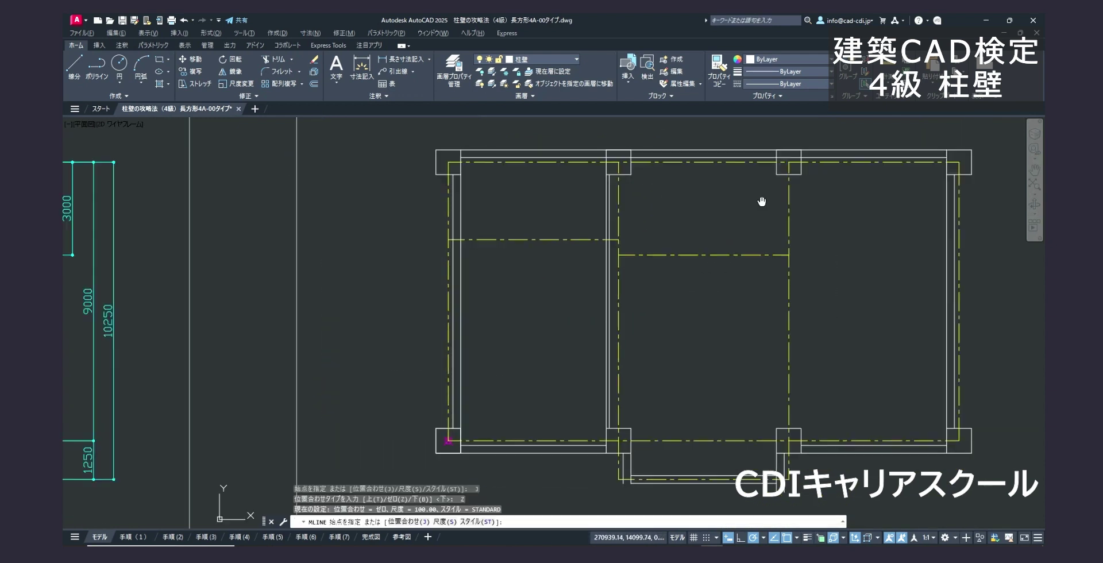
mouse_move(613, 210)
middle_mouse_down()
mouse_move(672, 208)
mouse_move(661, 214)
middle_mouse_up()
scroll(671, 211, "down", 4)
scroll(660, 215, "up", 6)
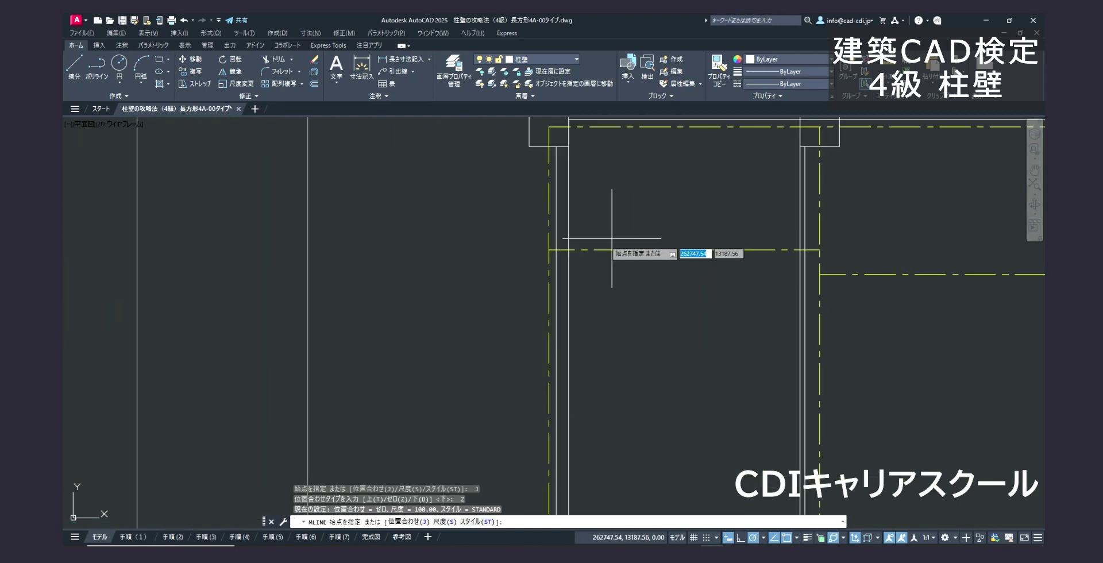
left_click(557, 250)
middle_click_drag(701, 253, 401, 253)
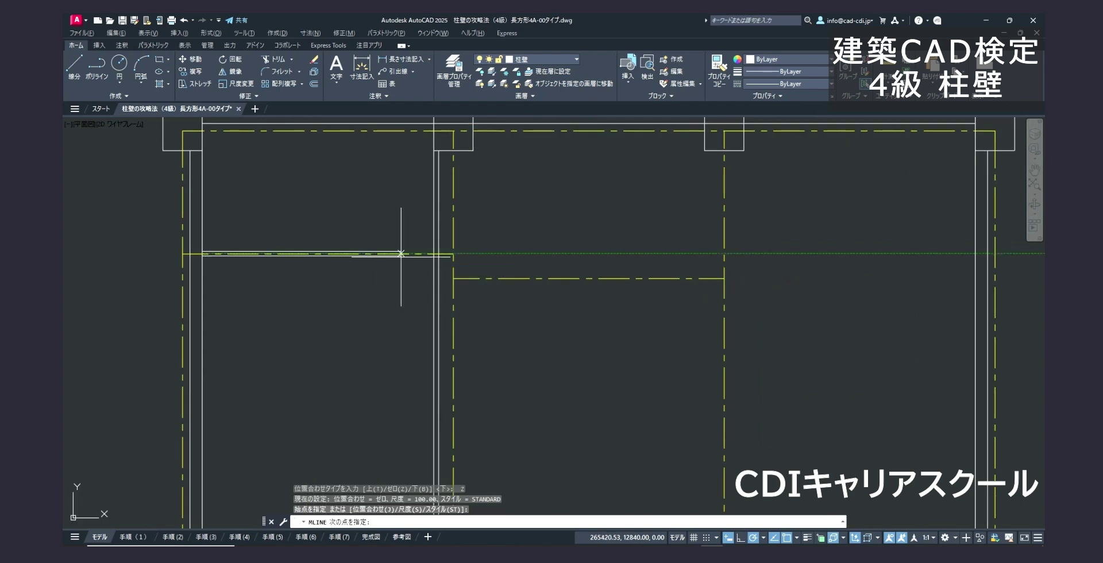
scroll(416, 250, "up", 2)
left_click(445, 257)
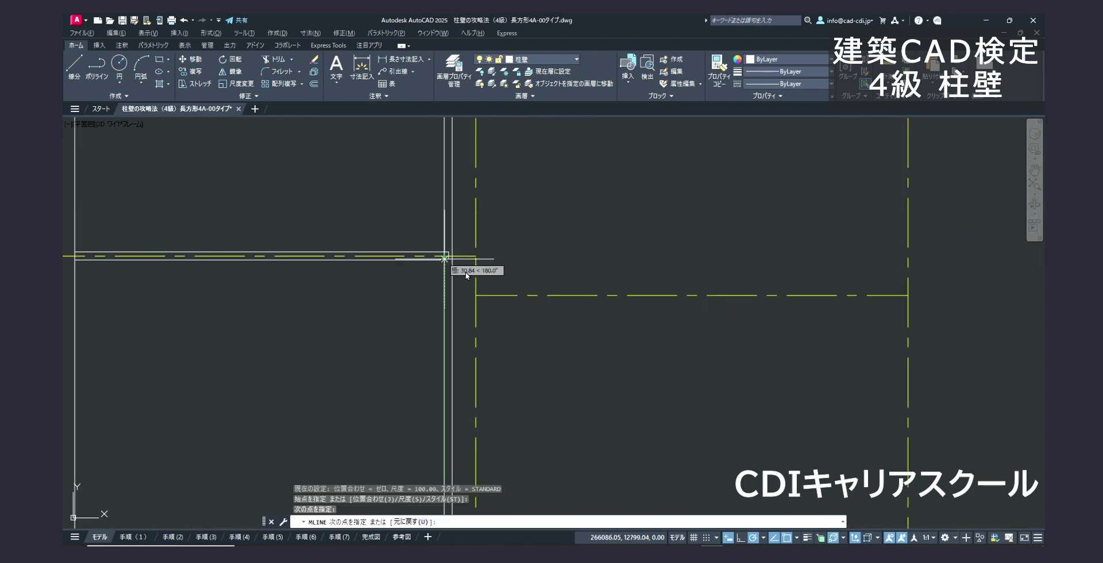
key("Return")
Make 通り芯 the current layer and offset the second vertical centreline 4000 to the right
scroll(466, 275, "down", 5)
left_click(557, 59)
left_click(535, 133)
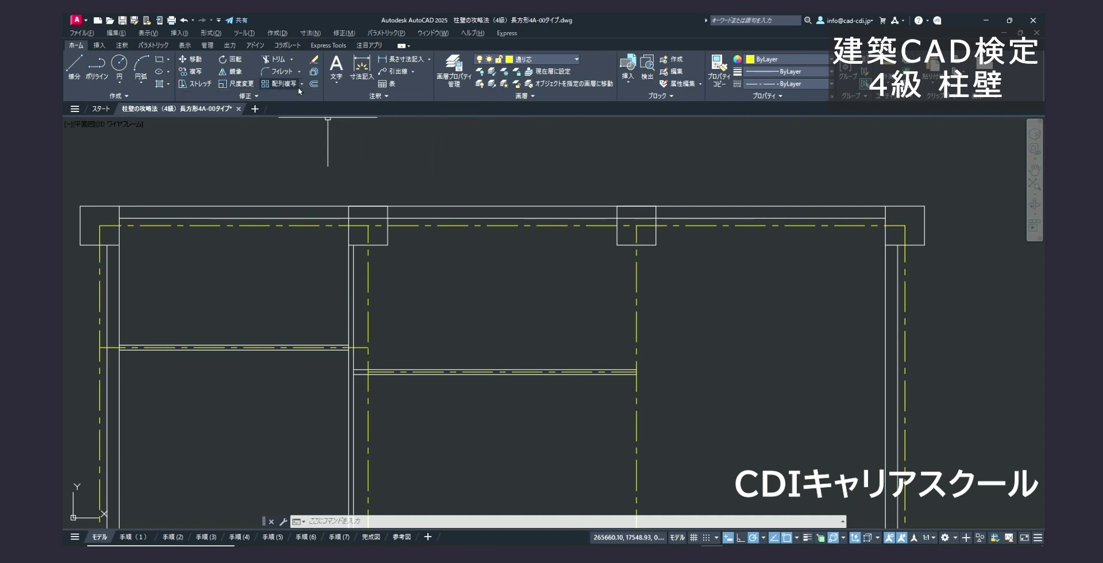
left_click(313, 83)
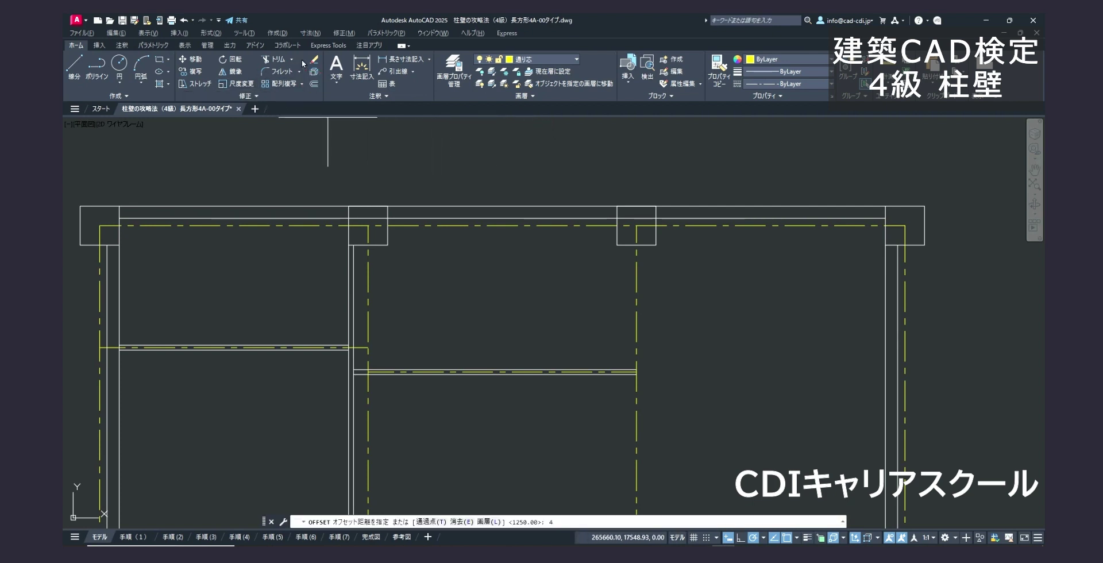
type("4000")
key("Return")
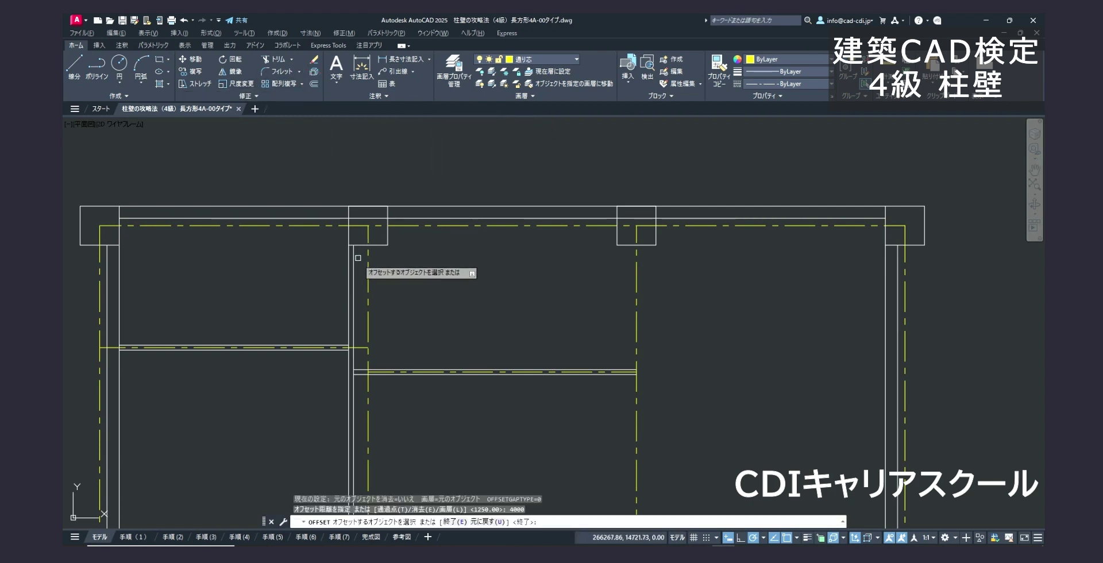
left_click(369, 276)
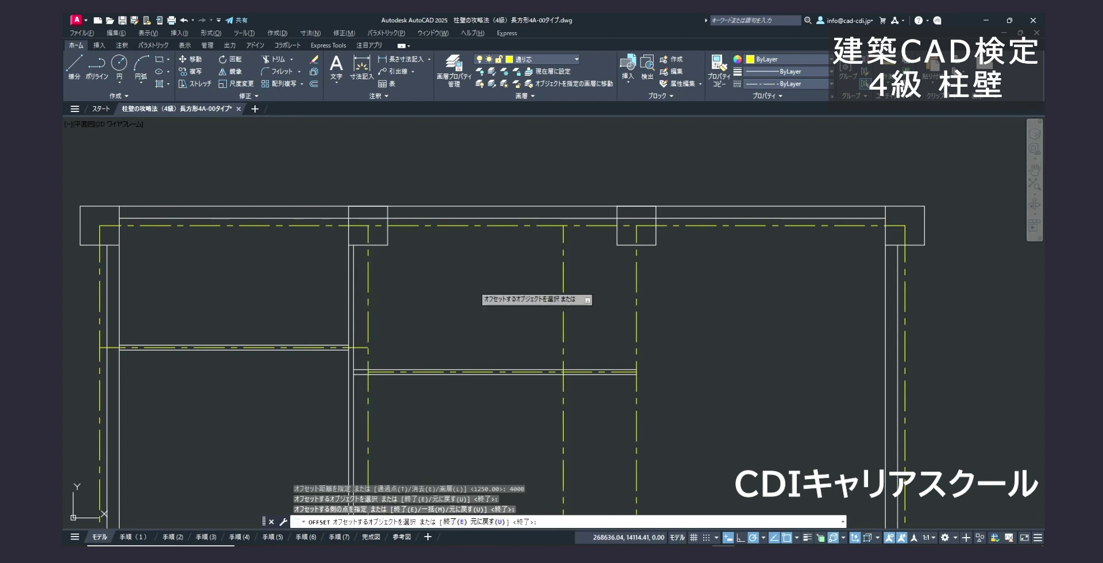
left_click(494, 293)
scroll(443, 259, "down", 4)
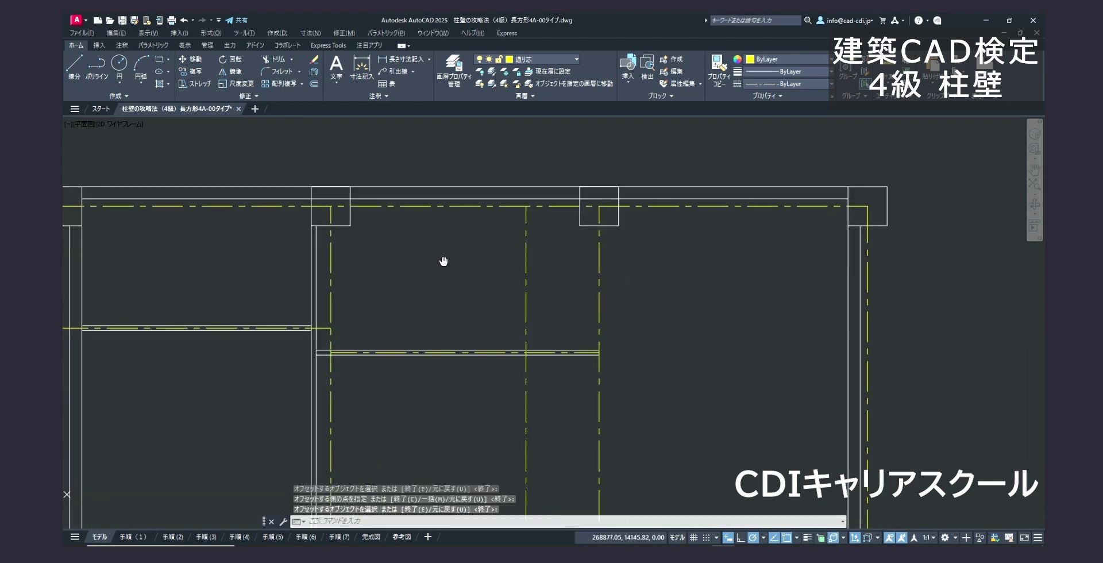
Erase the multiline along the middle bay's horizontal centreline and trim the offset vertical centreline below that centreline
left_click(276, 62)
scroll(465, 298, "up", 5)
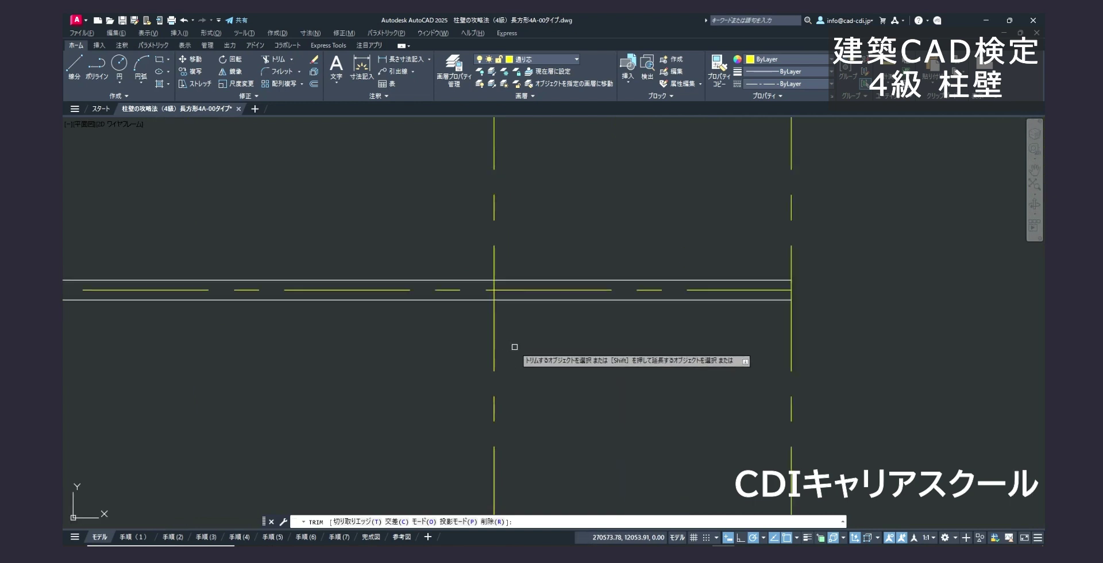
left_click(515, 347)
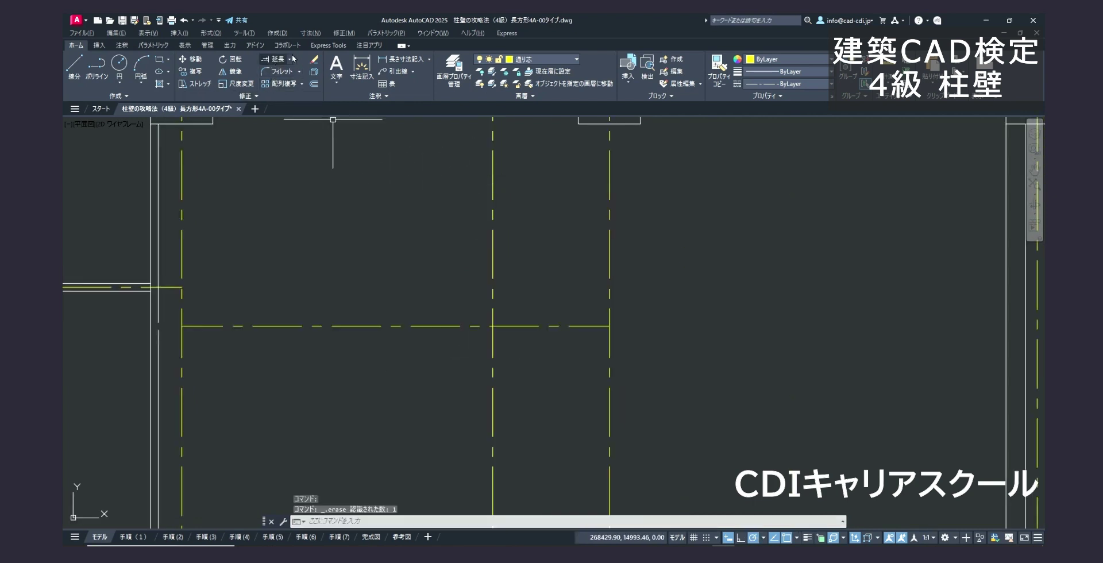
left_click(286, 73)
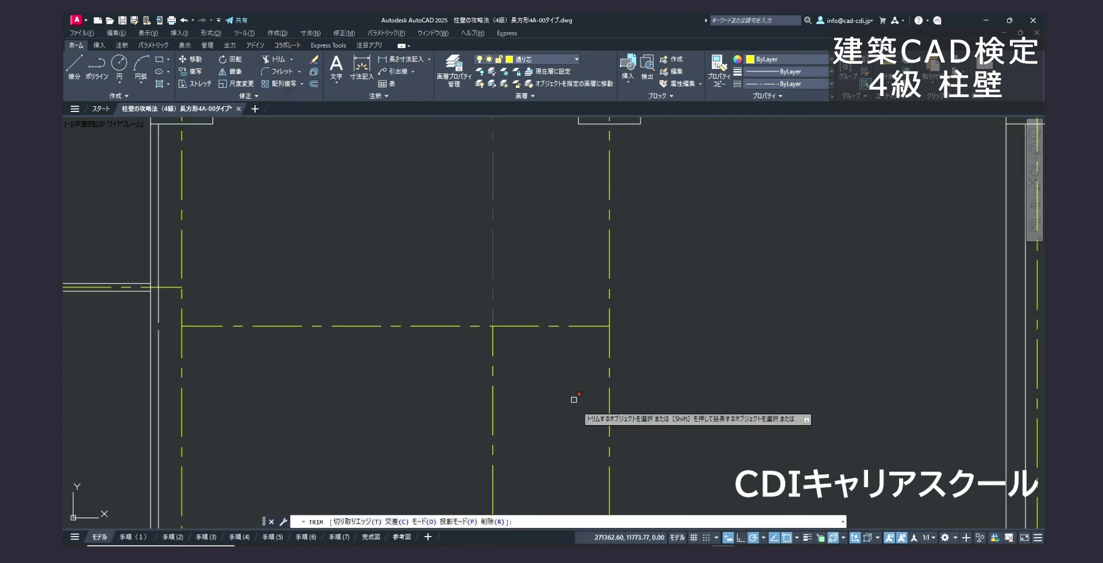
mouse_move(571, 396)
left_mouse_down()
mouse_move(504, 394)
mouse_move(455, 409)
left_mouse_up()
key("Return")
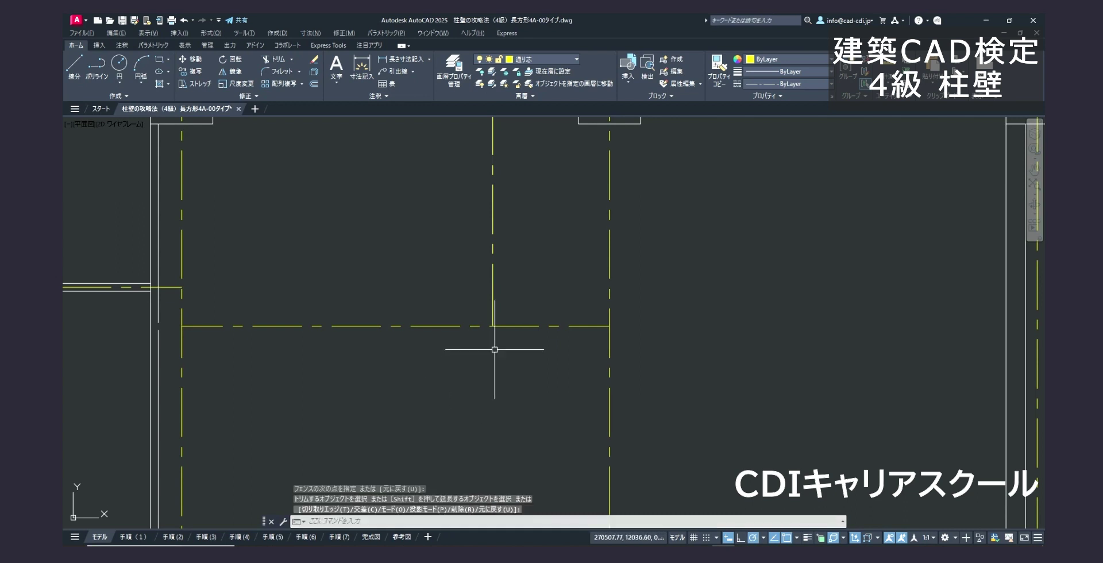
Make 柱壁 the current layer and start a 100-scale multiline with zero (ゼロ) justification
middle_click_drag(494, 252, 474, 295)
left_click(559, 58)
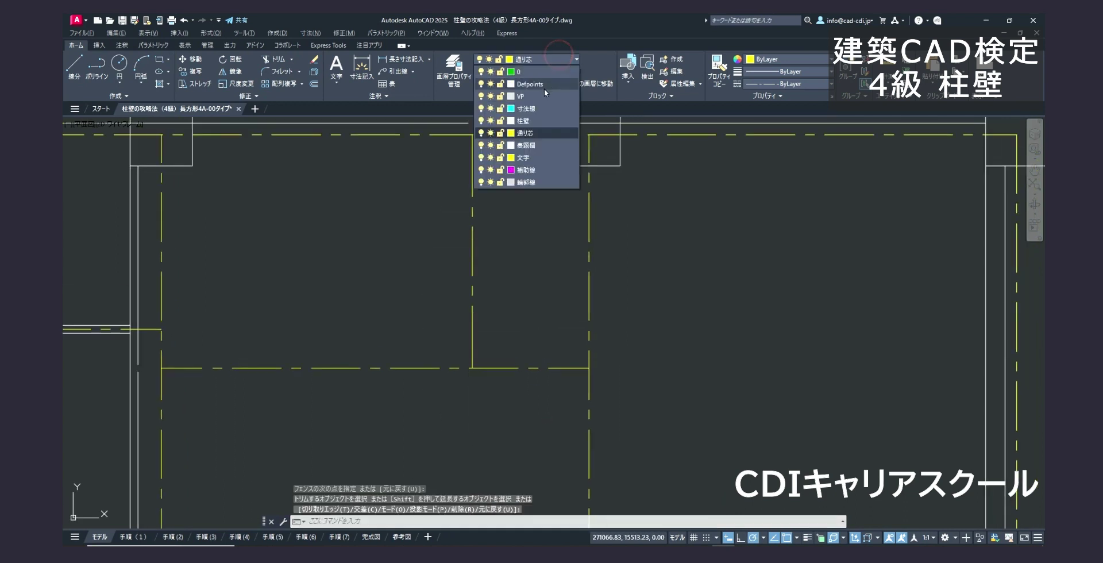
left_click(534, 120)
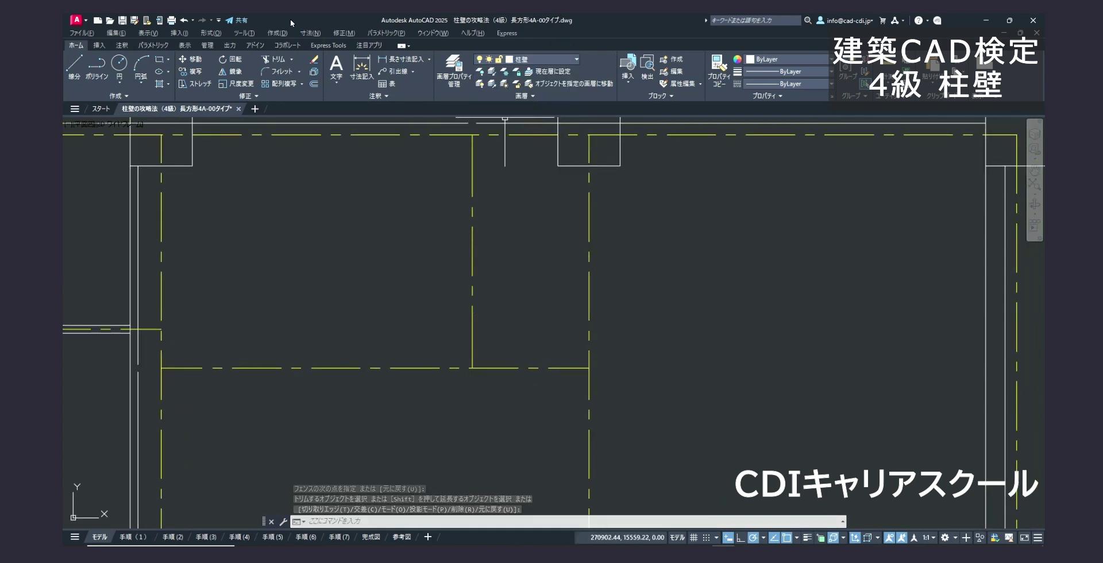
left_click(274, 33)
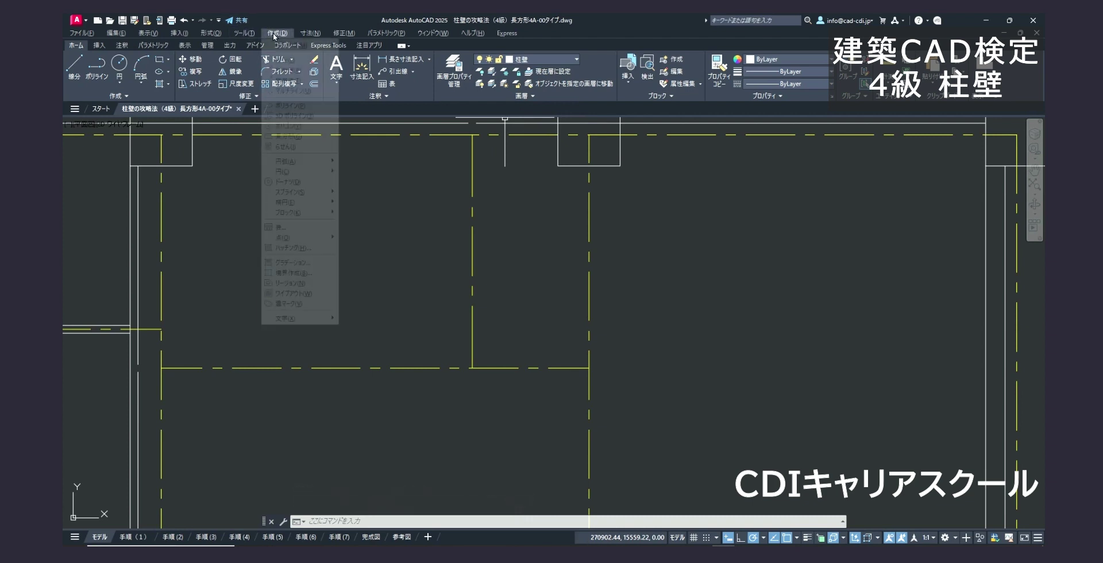
left_click(298, 90)
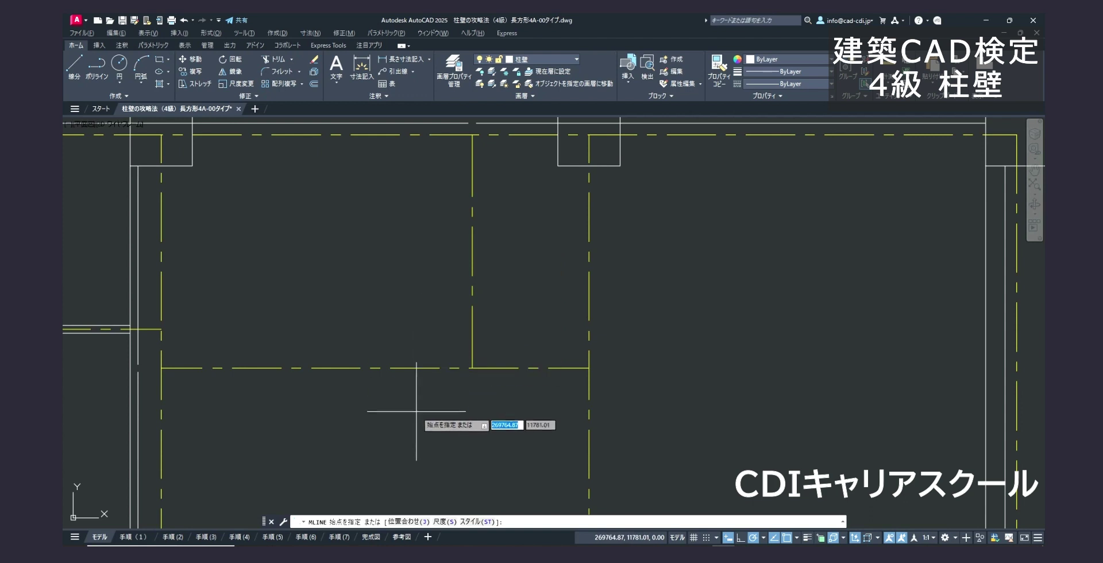
right_click(408, 329)
left_click(433, 377)
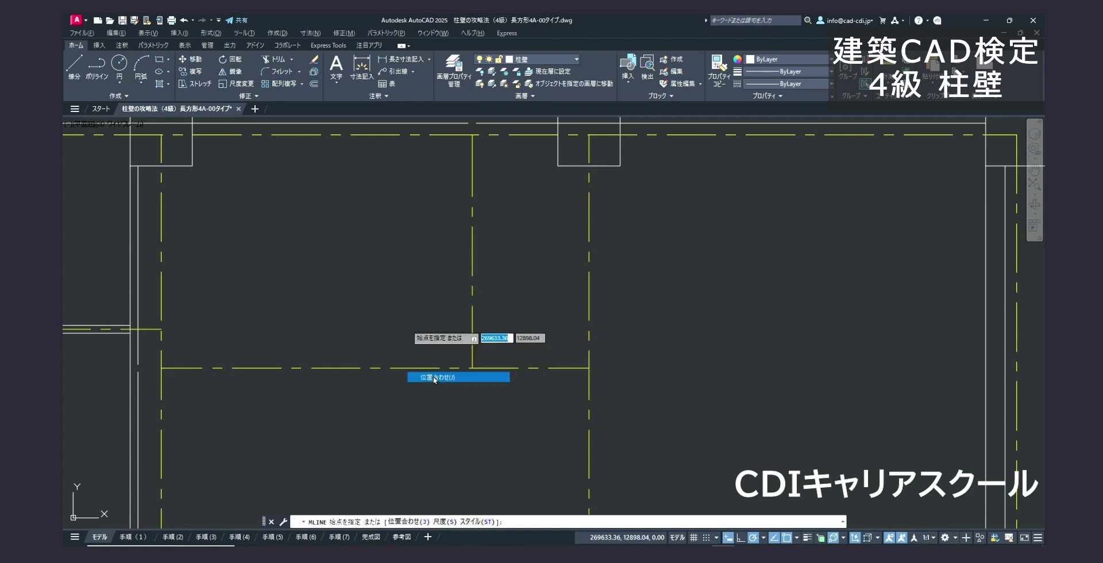
left_click(454, 412)
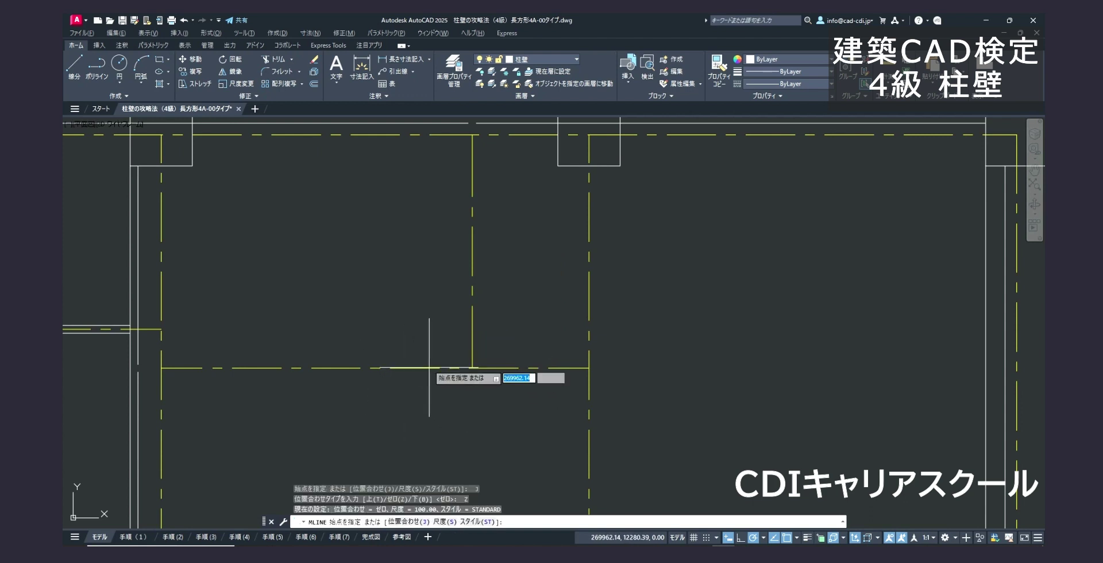
right_click(410, 316)
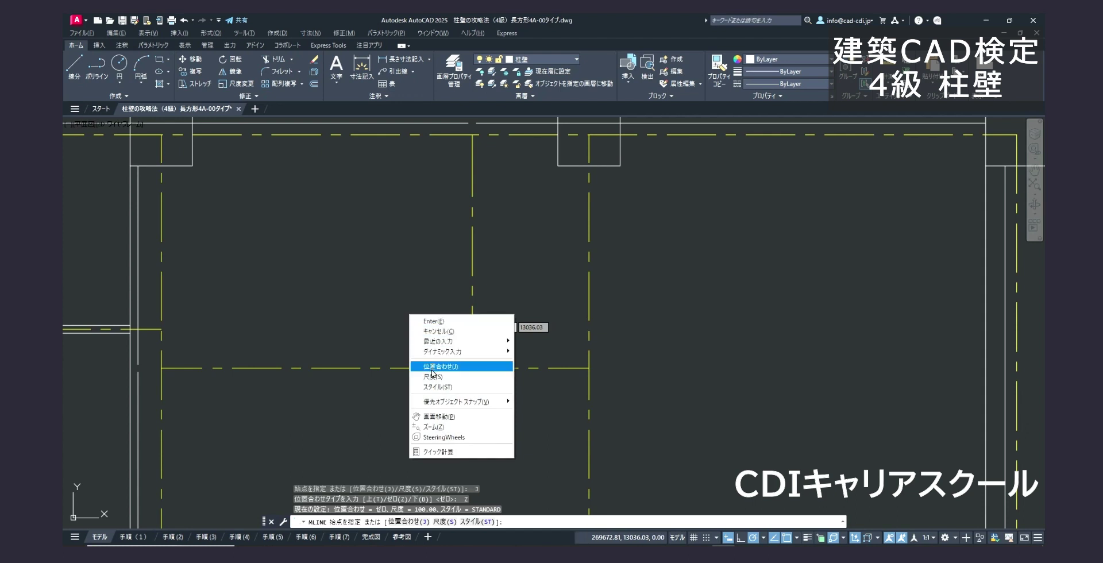
left_click(452, 283)
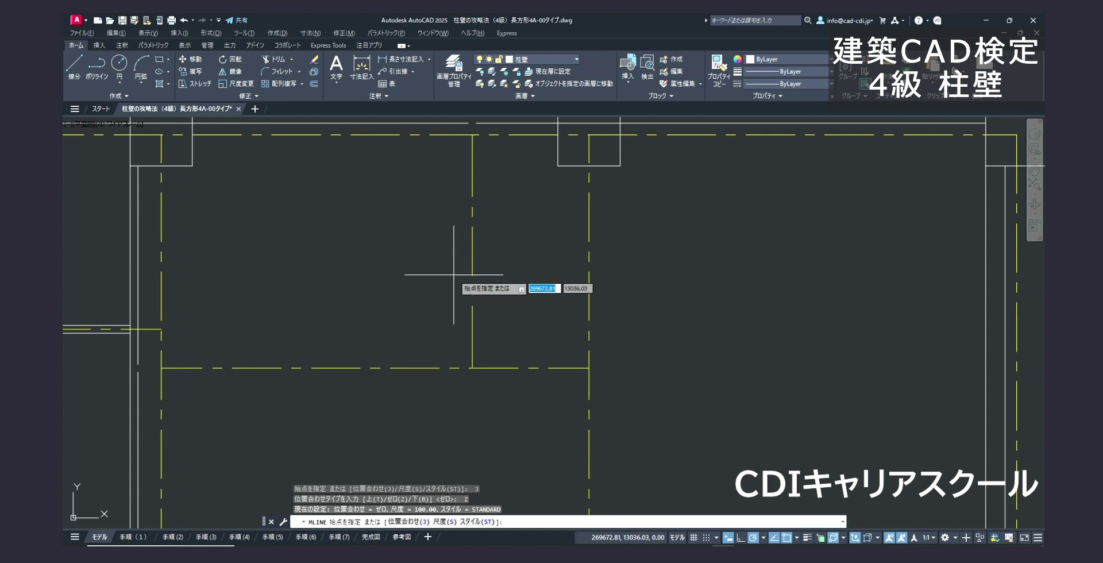
Draw an L-shaped multiline from the upper centreline down the offset centreline and left along the middle bay's horizontal centreline to the second vertical centreline
middle_click_drag(461, 229, 453, 364)
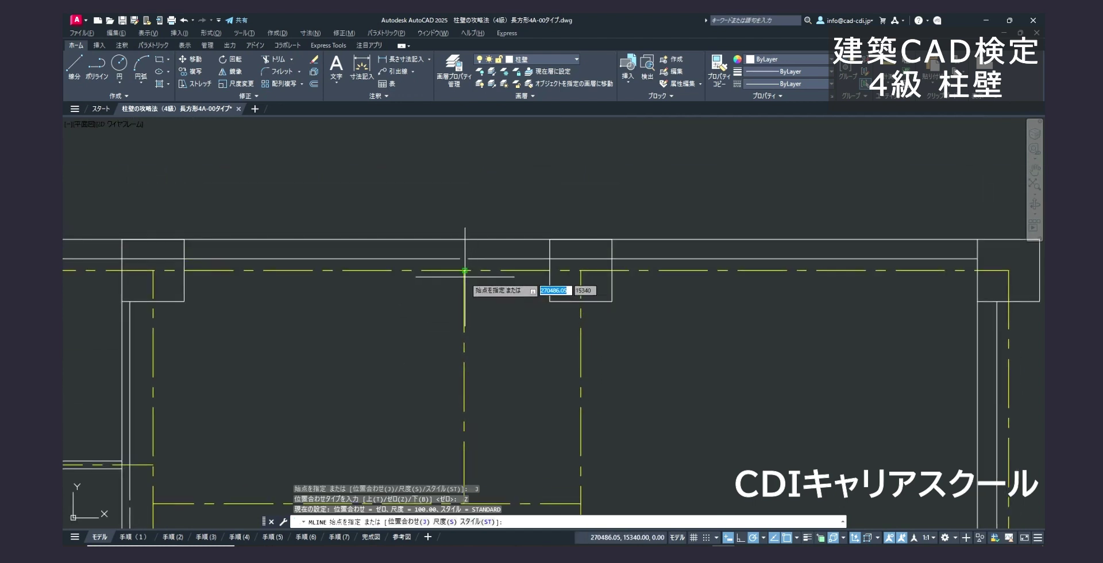
left_click(464, 270)
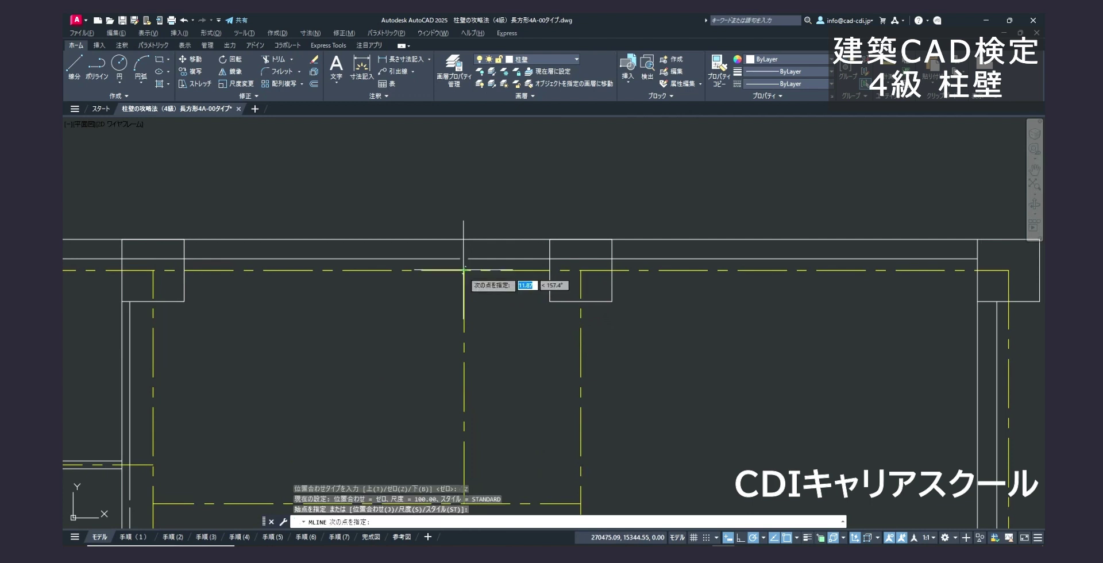
middle_click_drag(465, 429, 457, 285)
left_click(457, 361)
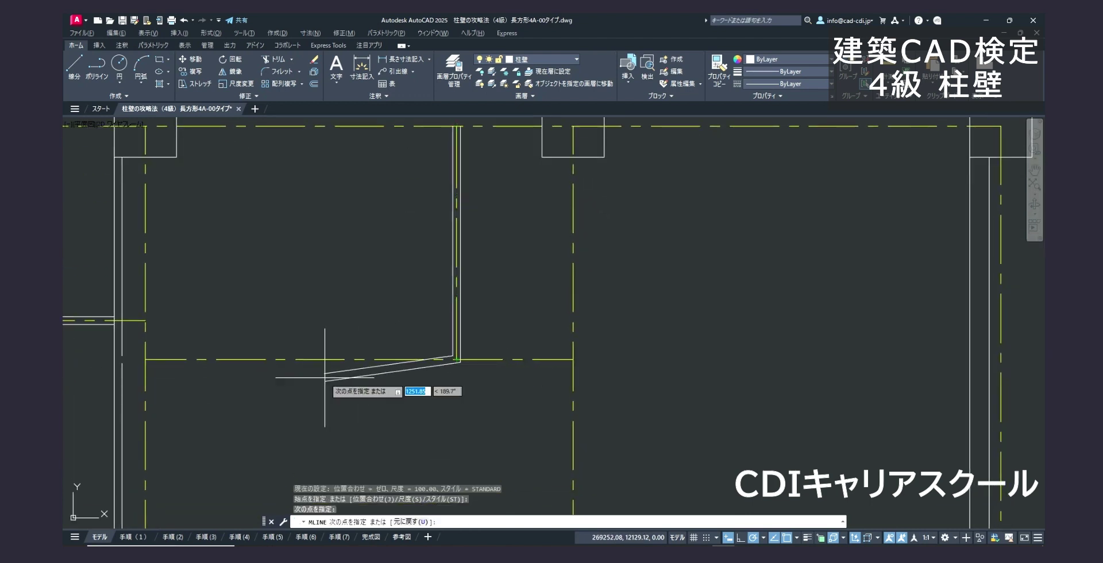
scroll(145, 359, "up", 5)
left_click(139, 366)
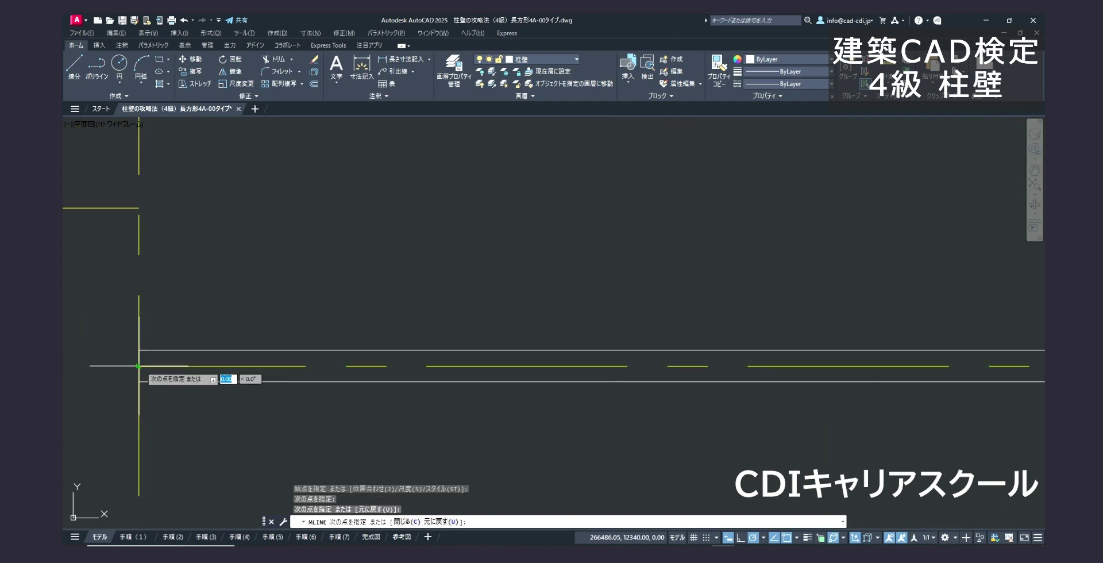
key("Return")
Extend the L-shaped partition's left end to the vertical partition with the merge (結合) intersection option
scroll(192, 354, "down", 4)
middle_click_drag(207, 344, 279, 345)
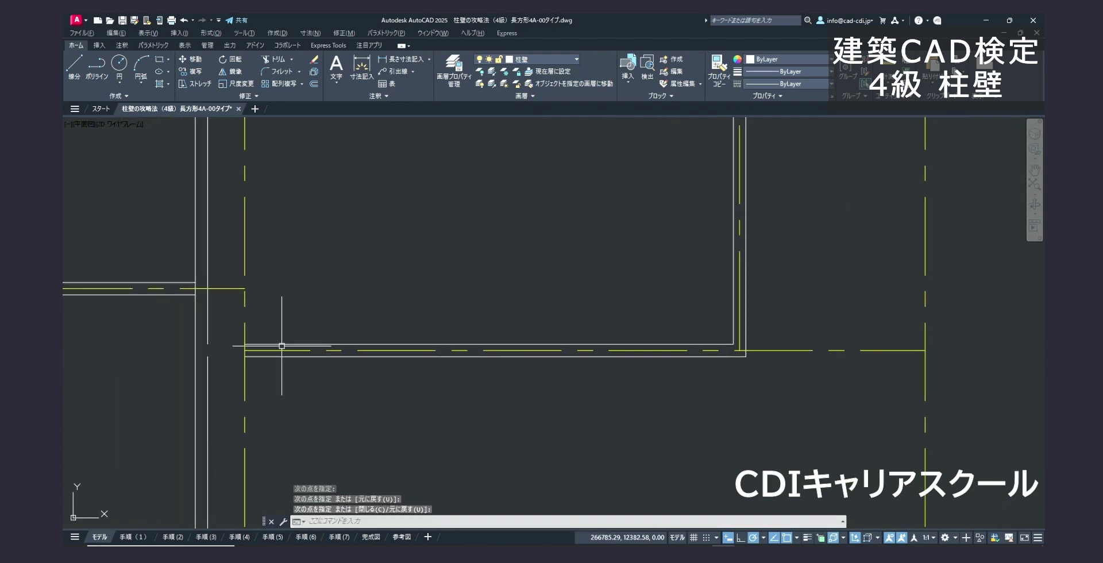
scroll(281, 346, "up", 2)
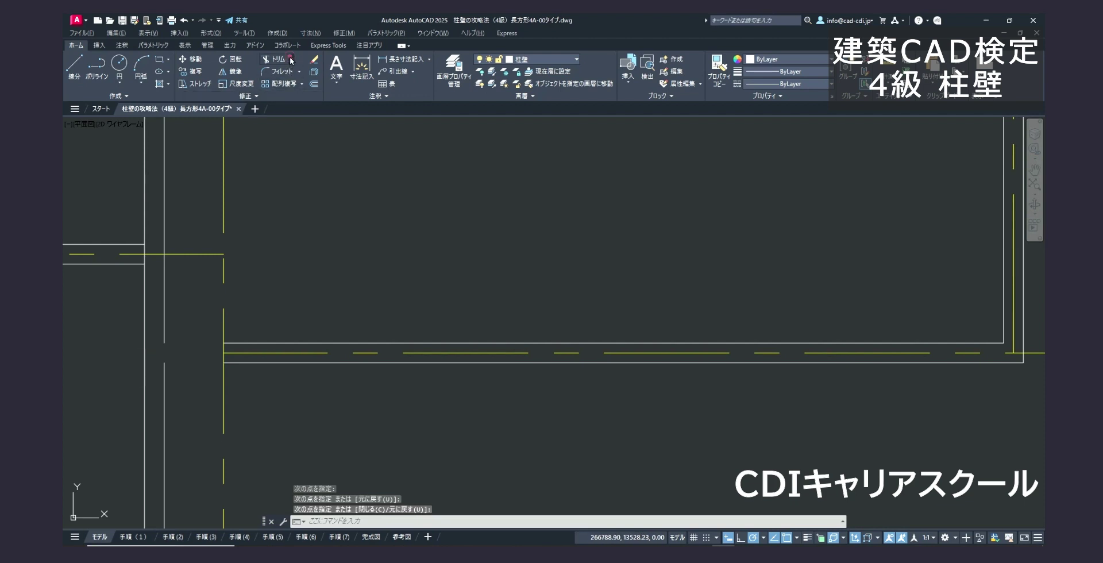
left_click(284, 96)
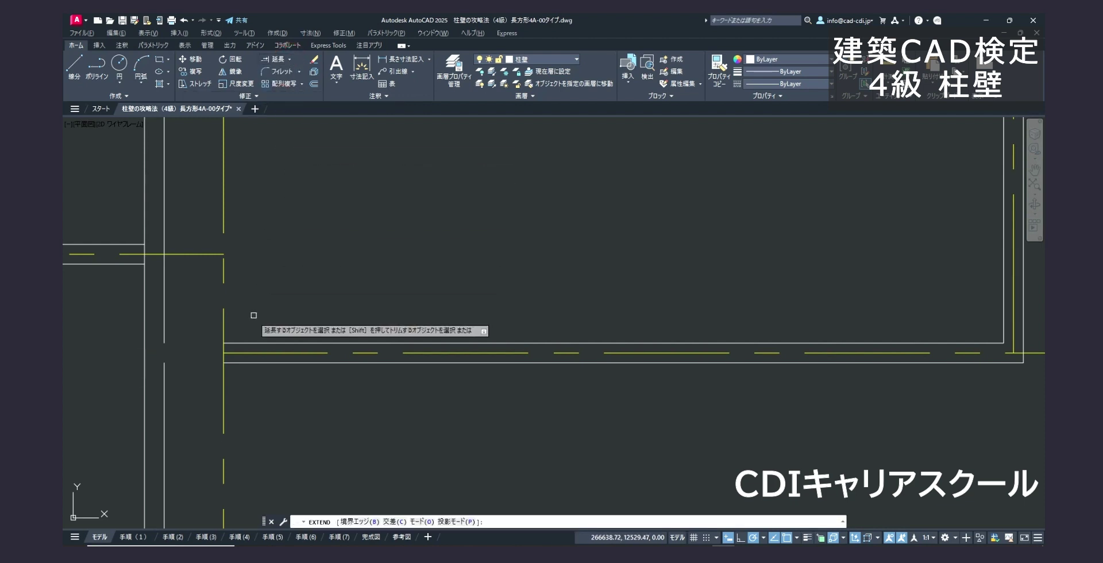
left_click(248, 344)
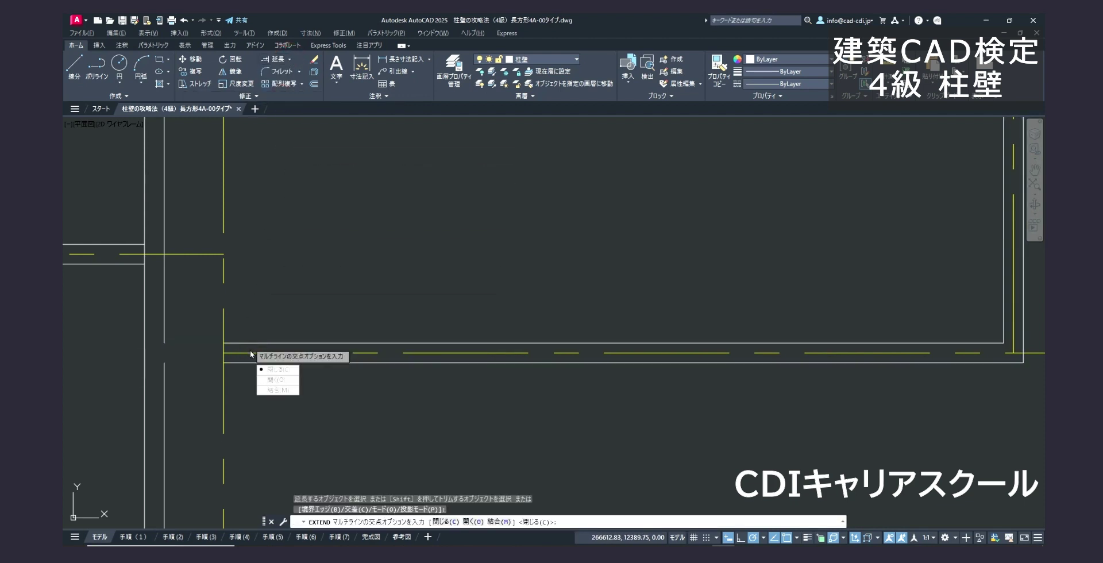
left_click(277, 392)
scroll(365, 270, "down", 3)
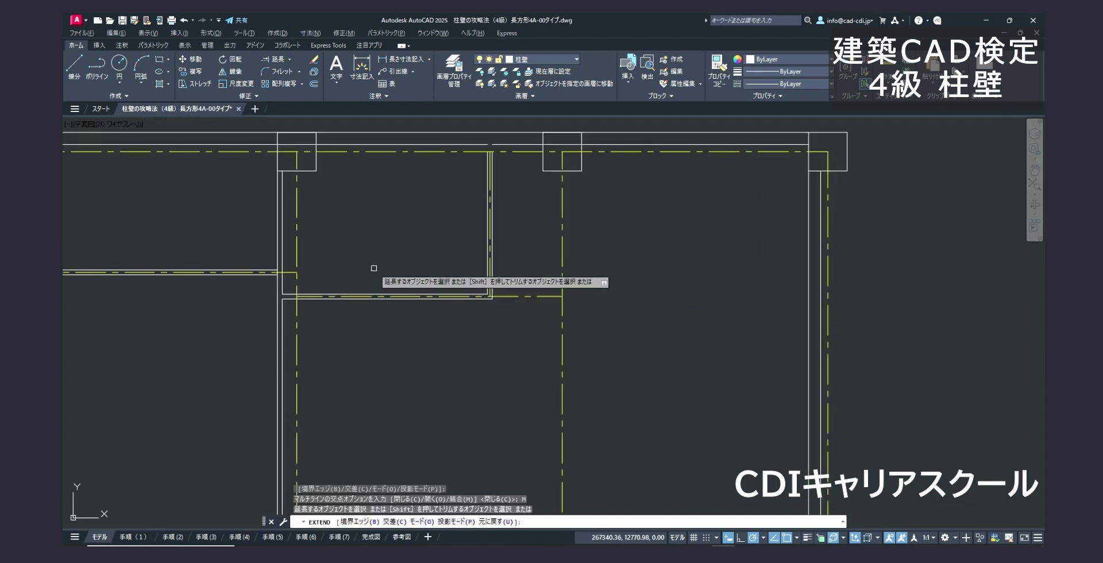
Extend the L-shaped partition's upper end to the upper exterior wall with the merge (結合) intersection option
middle_click_drag(496, 229, 381, 320)
scroll(376, 259, "up", 5)
left_click(356, 240)
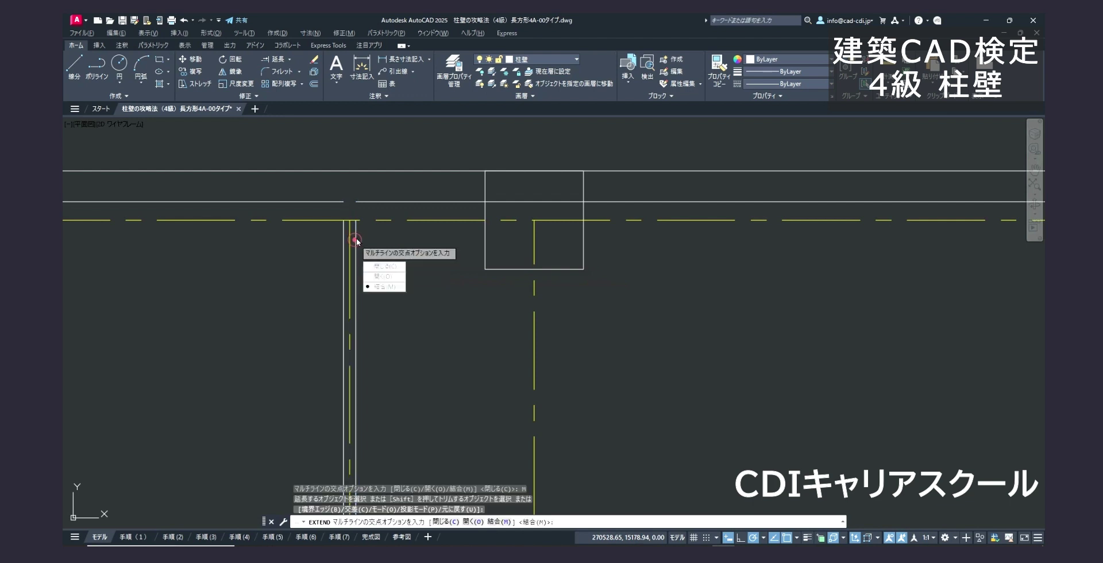
left_click(380, 288)
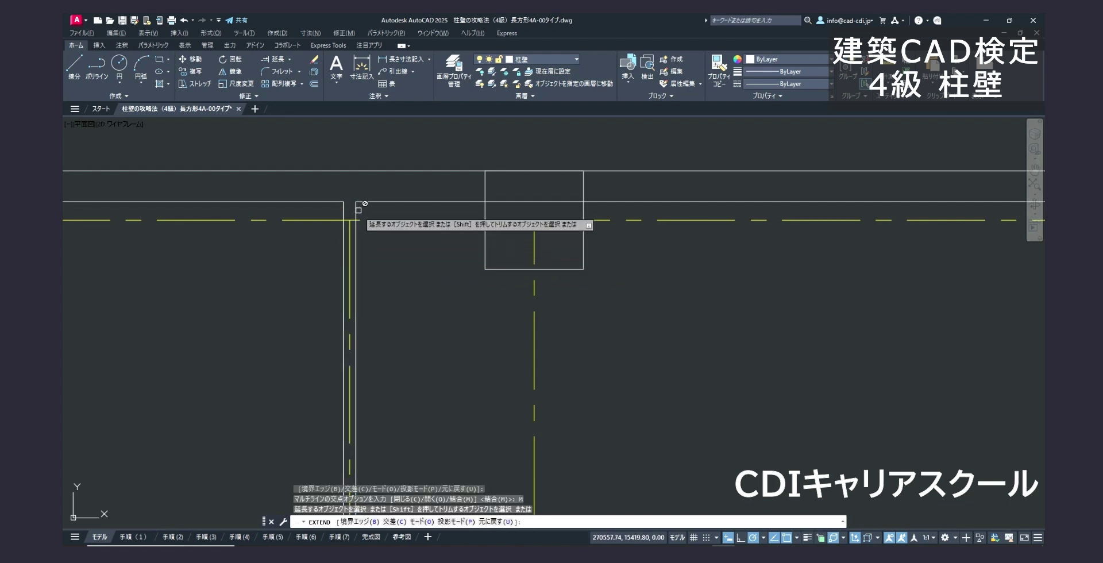
scroll(365, 219, "up", 4)
key("Escape")
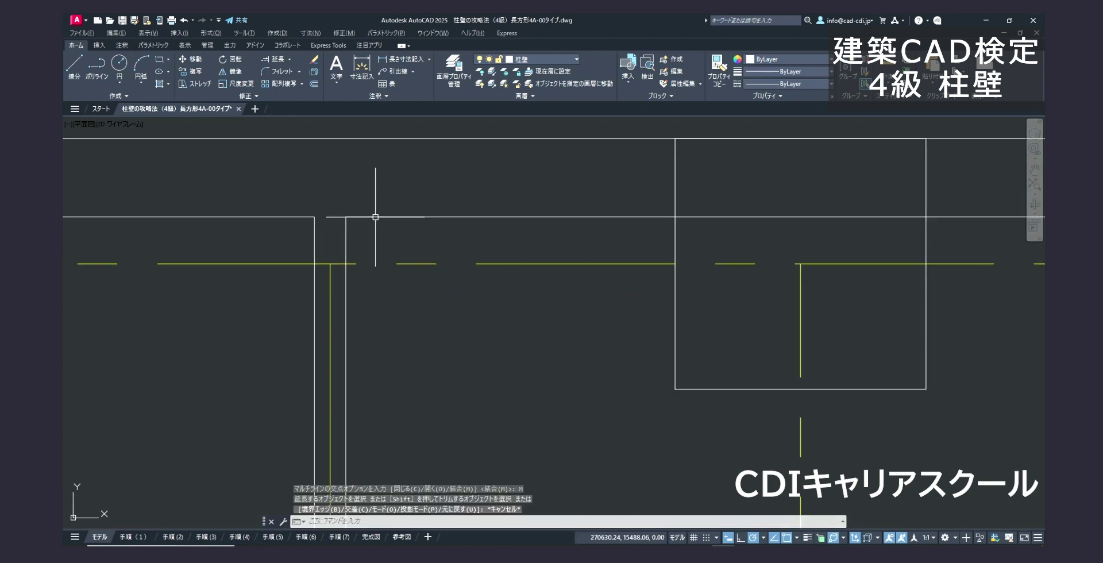
Examine the multiline joints and the whole wall layout, including the projecting lower part of the middle bay
scroll(396, 230, "down", 2)
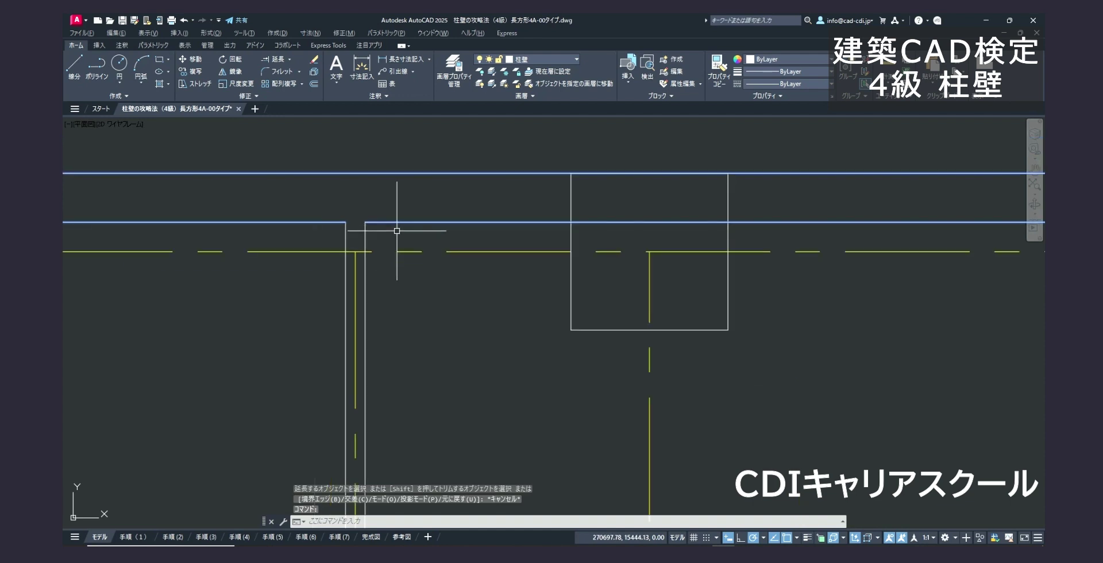
key("Escape")
scroll(395, 232, "down", 5)
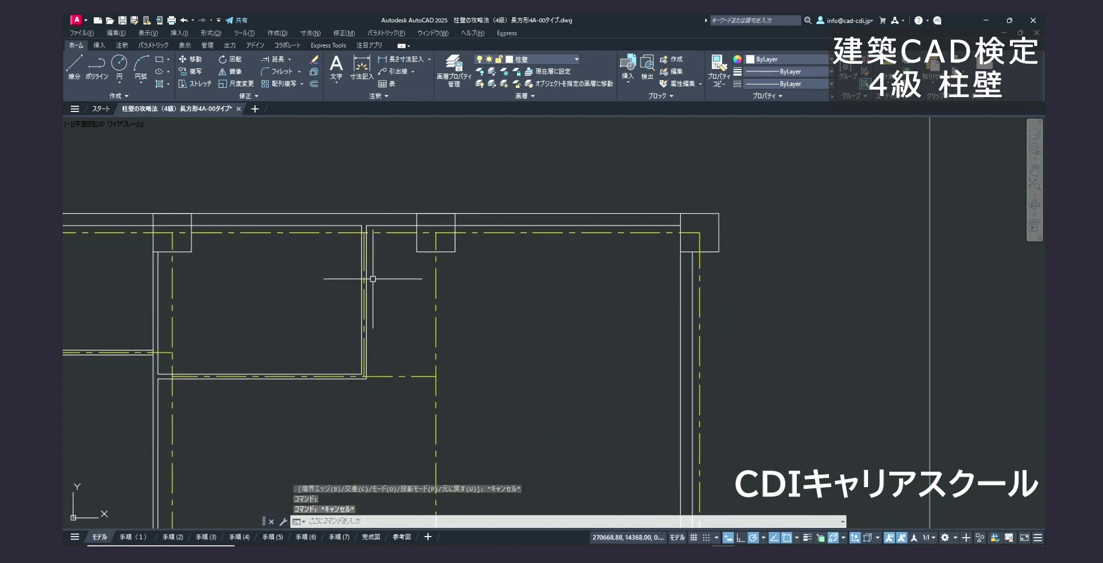
scroll(373, 278, "down", 4)
scroll(306, 313, "up", 4)
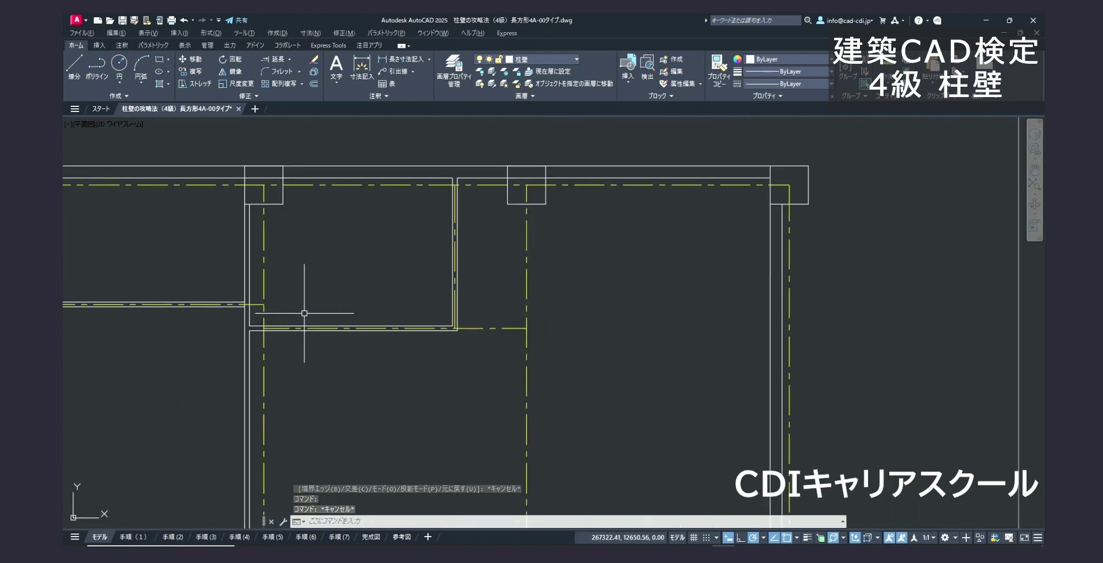
scroll(310, 315, "down", 4)
middle_click_drag(340, 324, 346, 263)
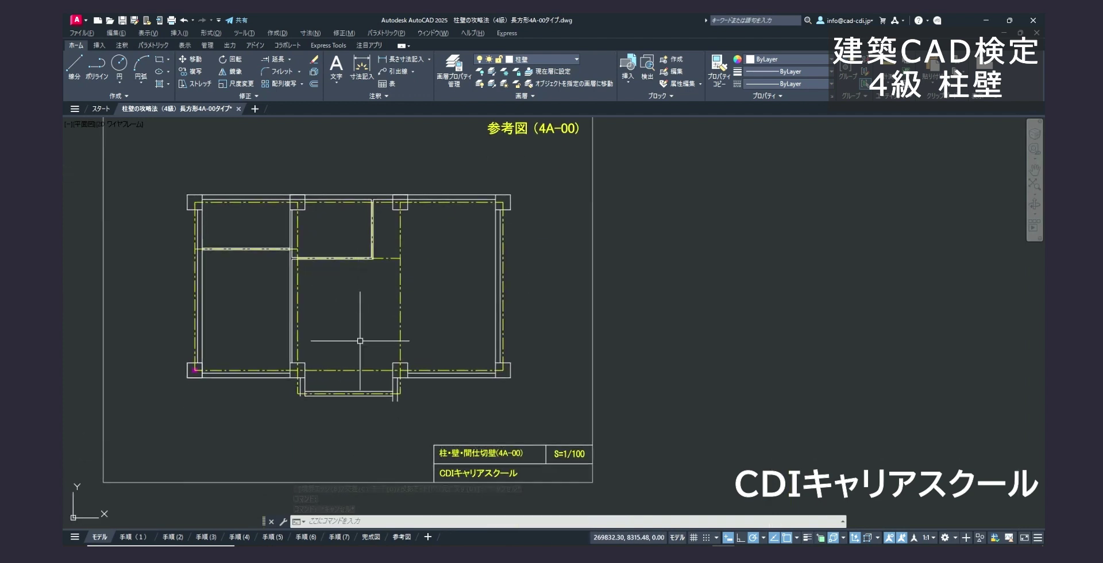
scroll(348, 390, "up", 2)
middle_click_drag(347, 384, 345, 391)
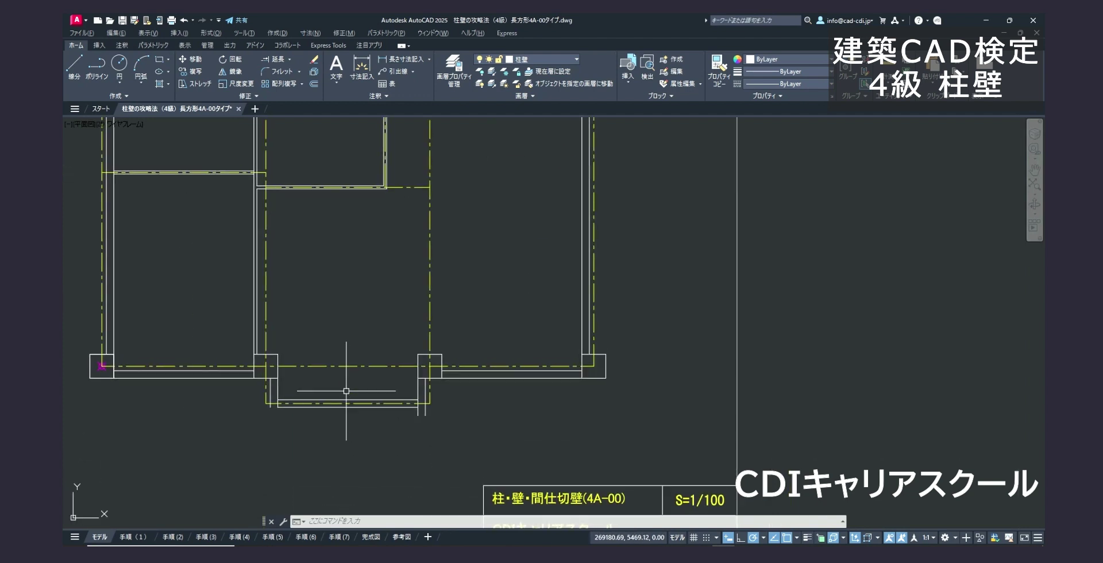
middle_click_drag(333, 222, 368, 324)
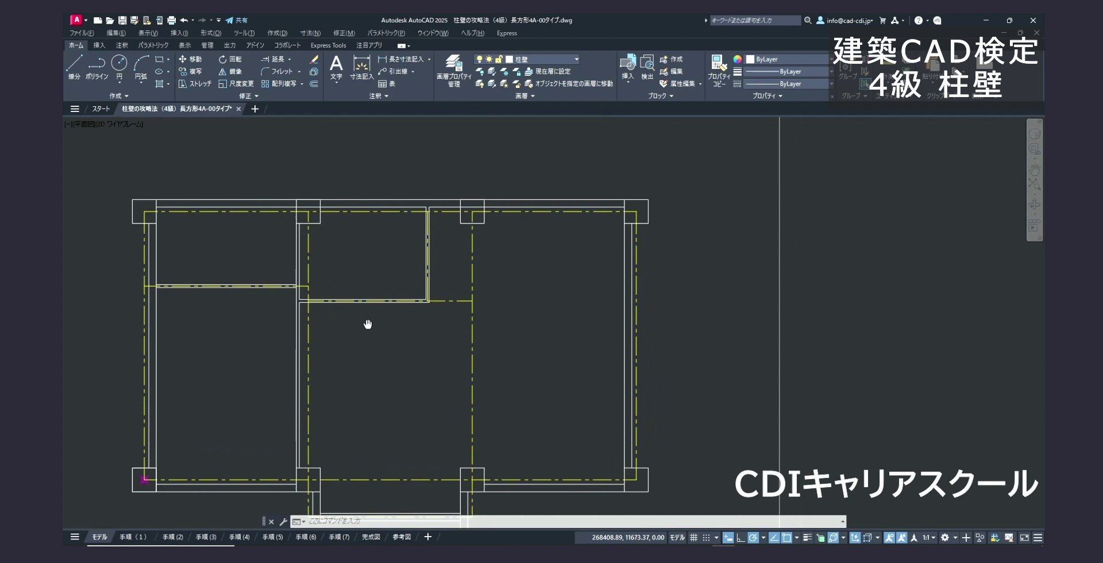
Select all multilines similar to the upper exterior wall and explode them into separate lines
left_click(403, 200)
right_click(403, 201)
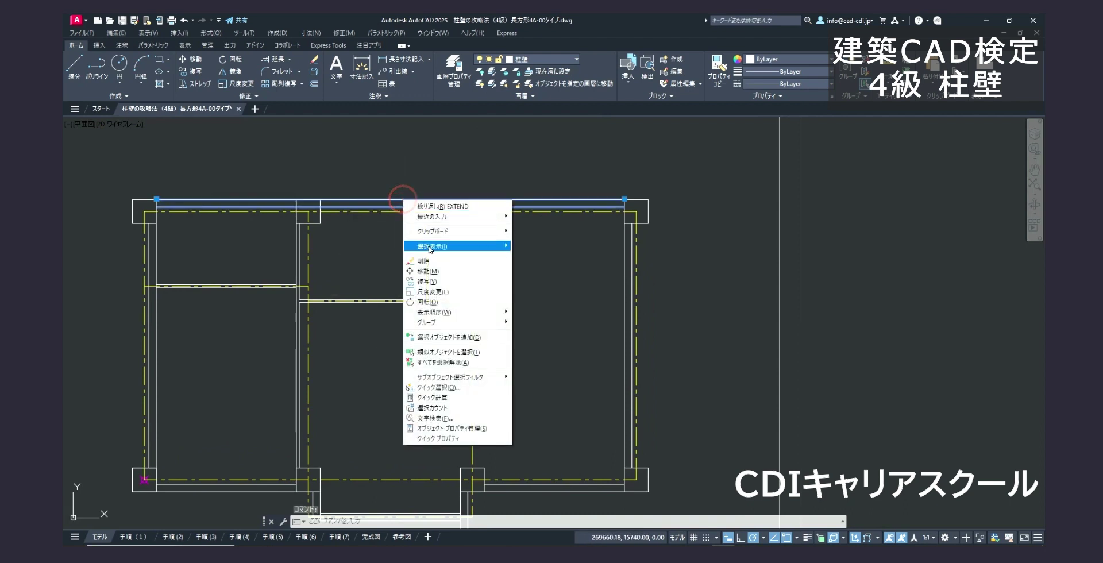
left_click(437, 351)
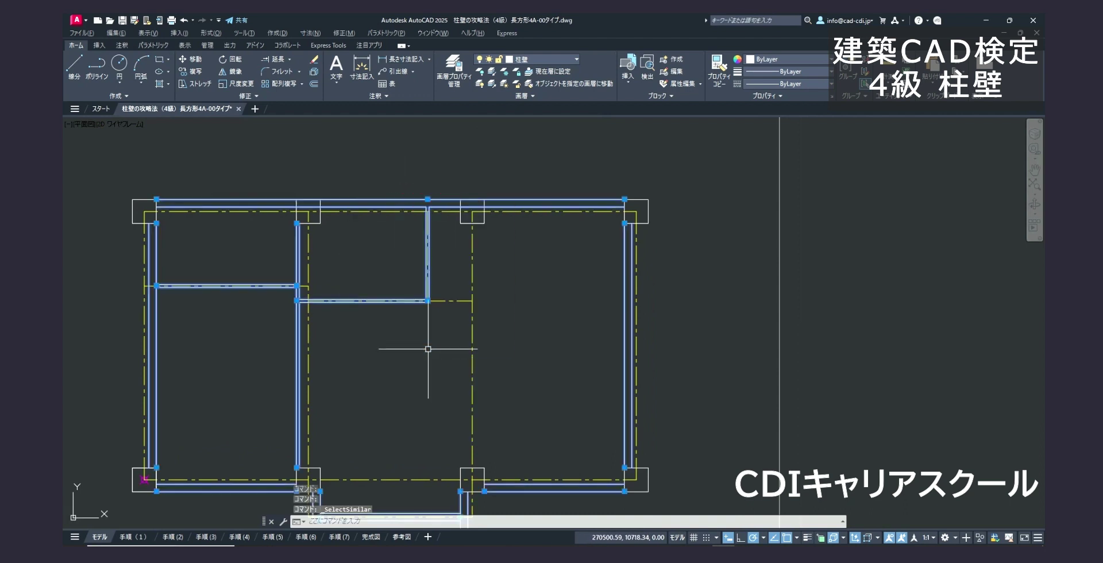
left_click(314, 73)
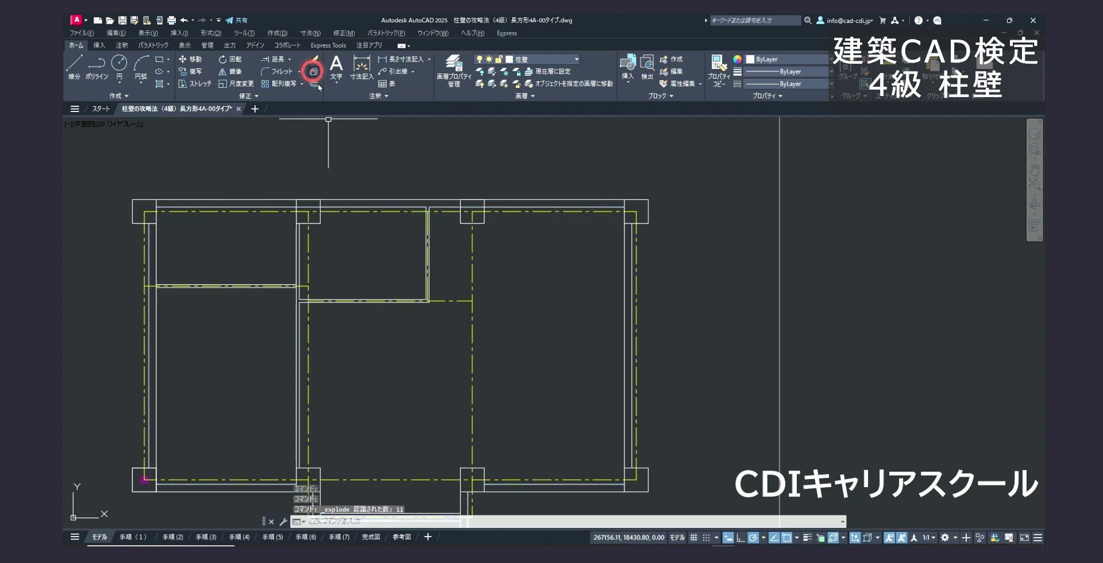
Turn off the 通り芯 layer by picking the upper horizontal centreline
scroll(477, 200, "up", 6)
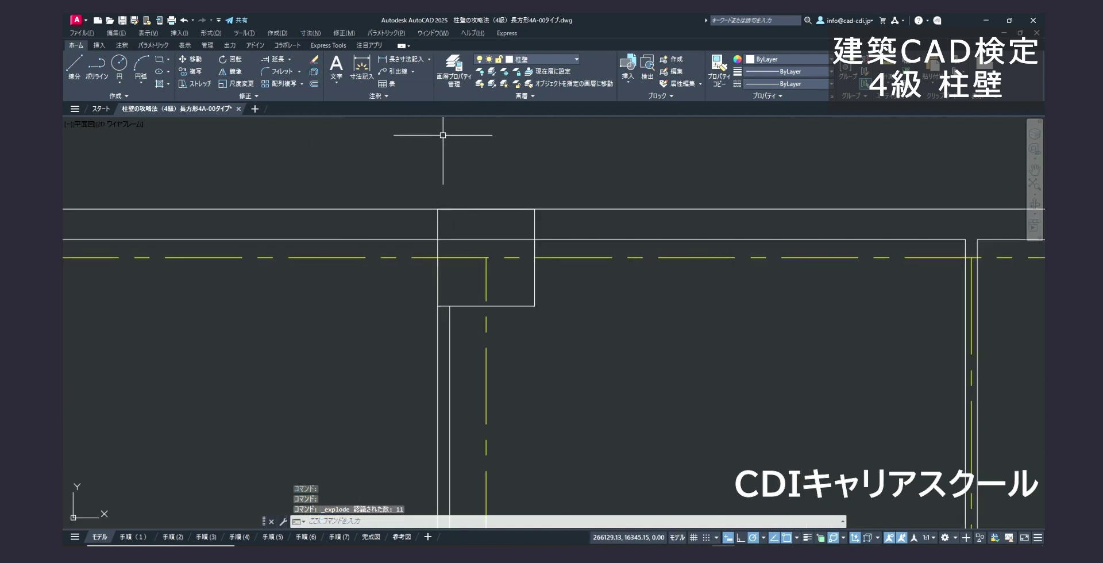
left_click(551, 59)
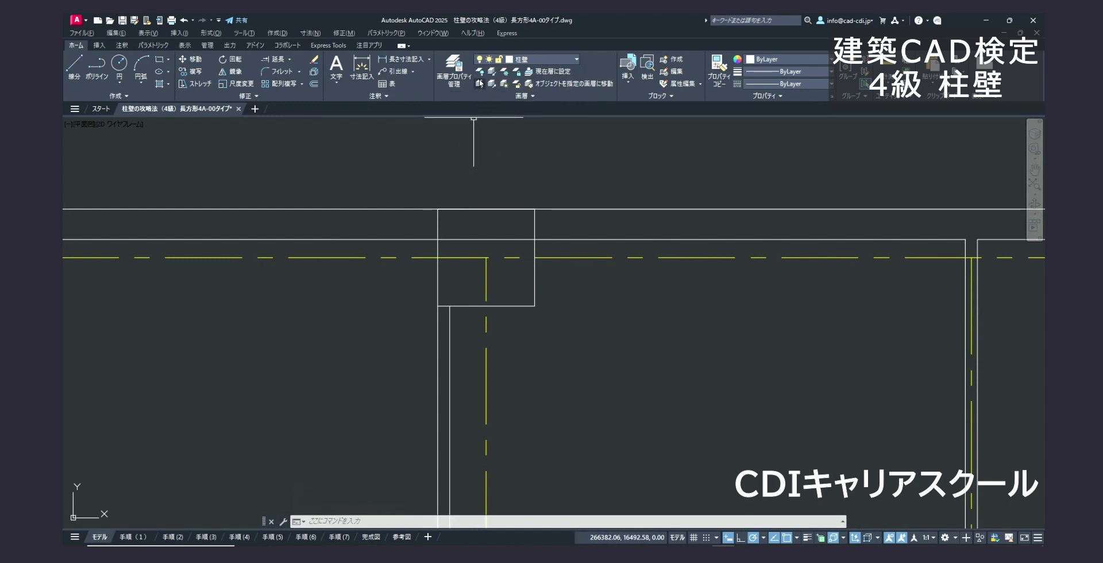
left_click(477, 69)
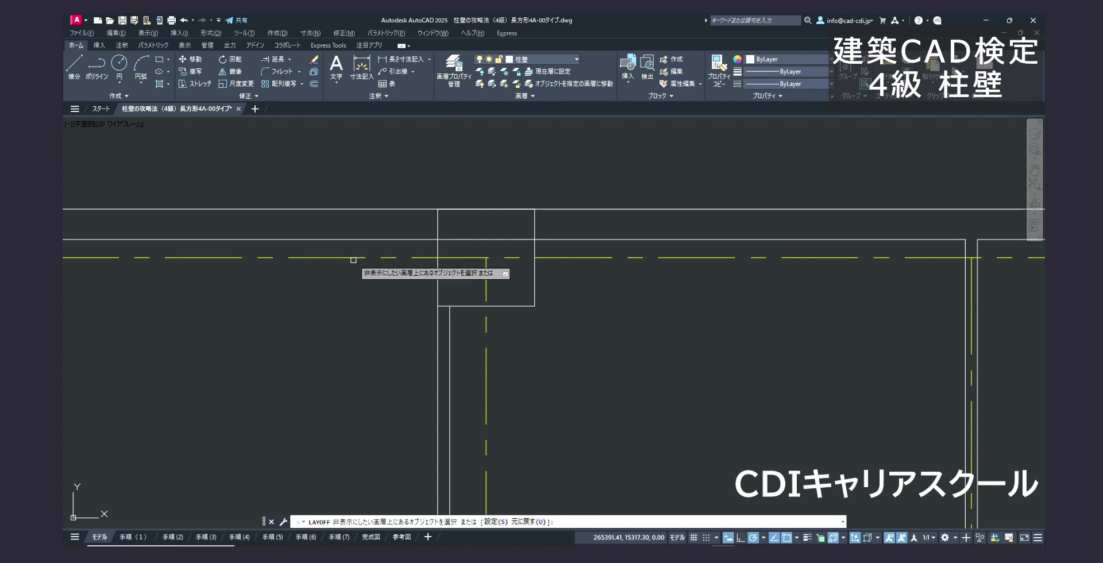
left_click(354, 257)
scroll(360, 251, "down", 5)
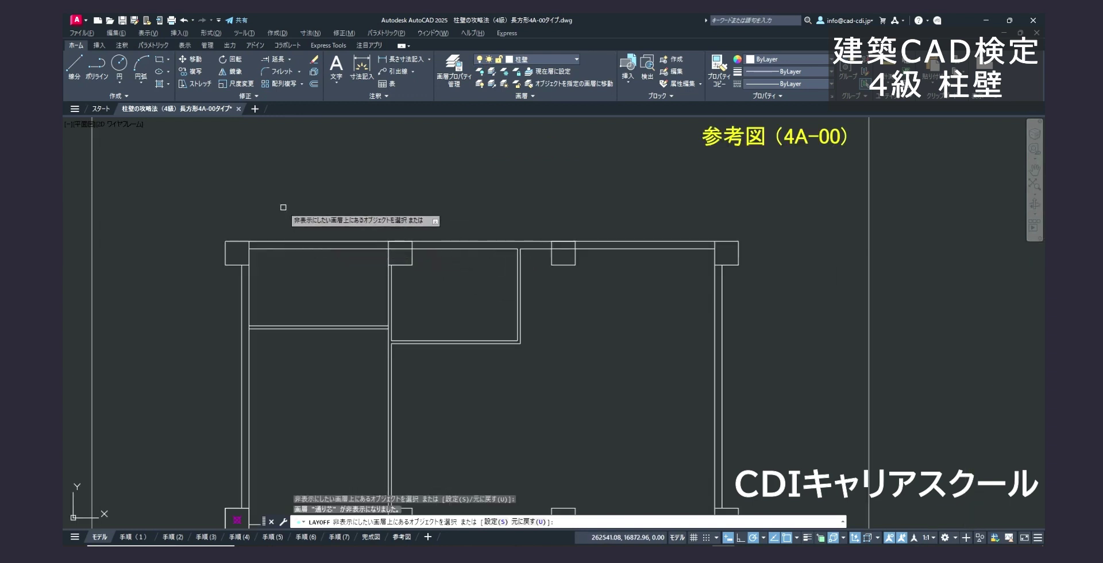
key("Return")
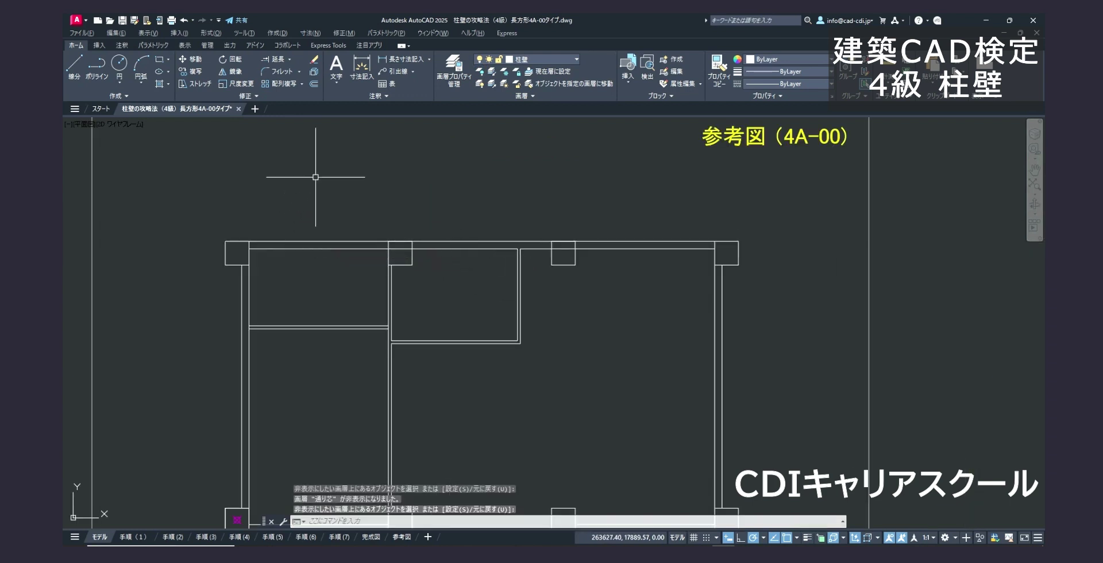
Trim the column and wall lines crossing inside the joint at the upper-left corner column
left_click(289, 58)
left_click(288, 67)
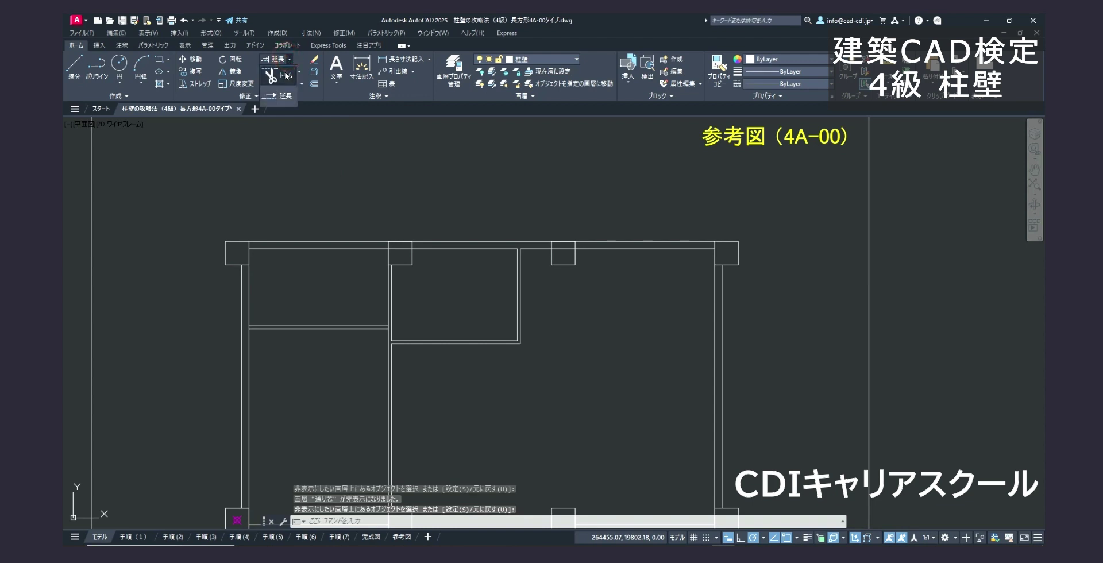
scroll(245, 222, "up", 5)
left_click(244, 320)
left_click(243, 364)
key("Return")
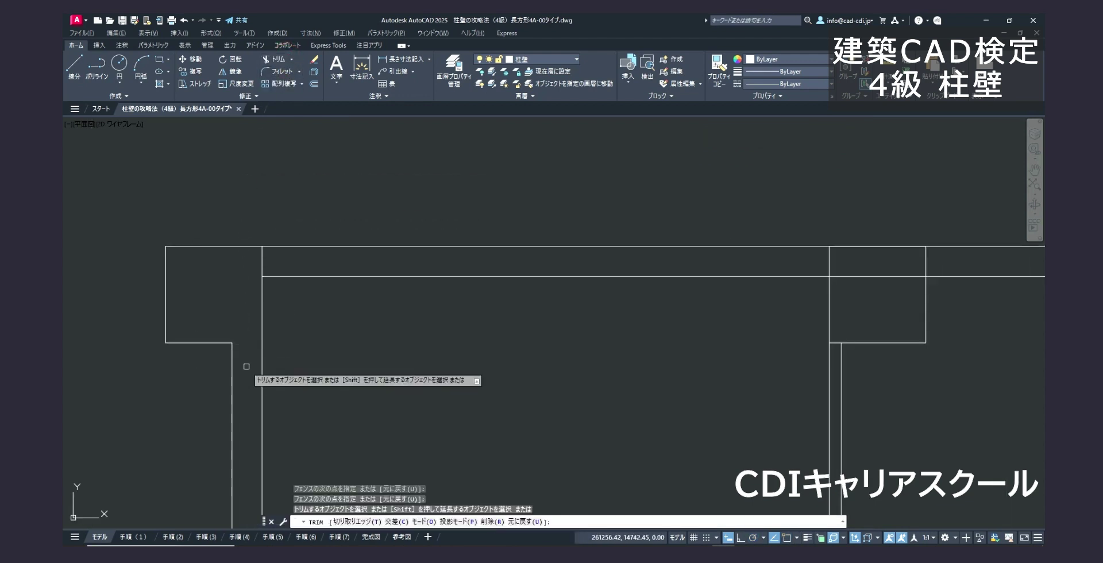
left_click_drag(249, 266, 287, 261)
Trim the column sides within the upper wall and the wall line across the second column from the left
middle_click_drag(521, 268, 75, 271)
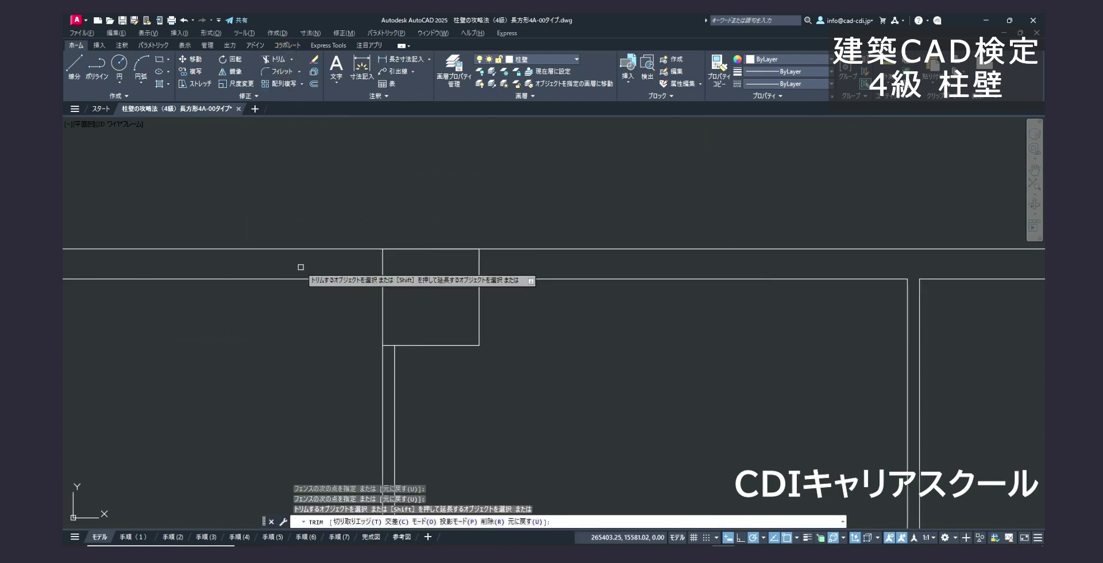
left_click_drag(331, 262, 357, 267)
left_click_drag(498, 269, 493, 264)
middle_click_drag(657, 318, 437, 314)
left_click_drag(205, 285, 205, 288)
Trim the third upper column's sides within the wall and the inner wall line crossing that column
middle_click_drag(509, 293, 121, 296)
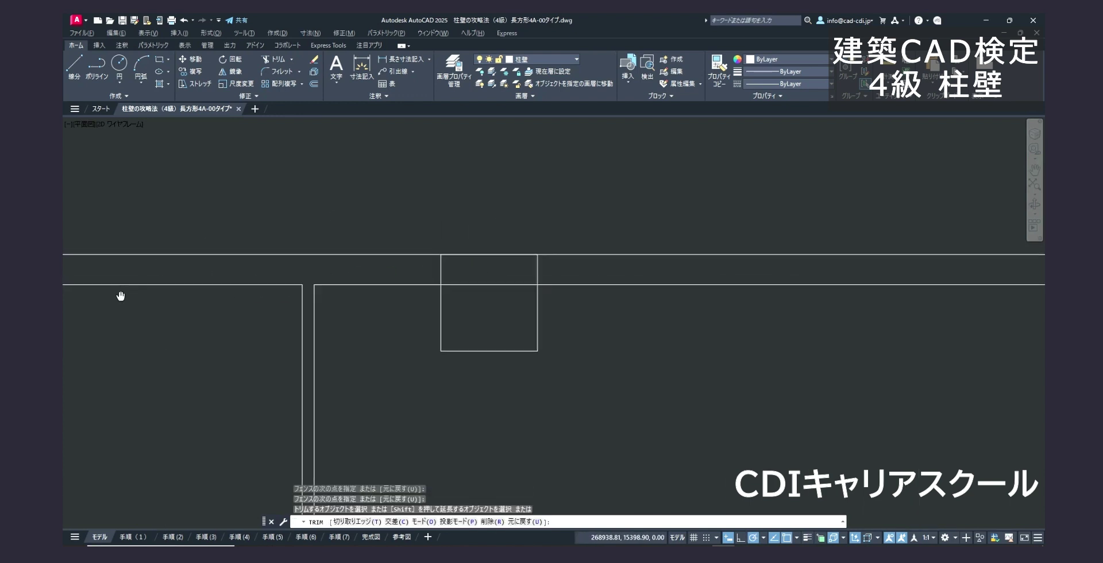
middle_click_drag(303, 296, 278, 298)
middle_click_drag(343, 276, 237, 277)
left_click_drag(267, 270, 293, 270)
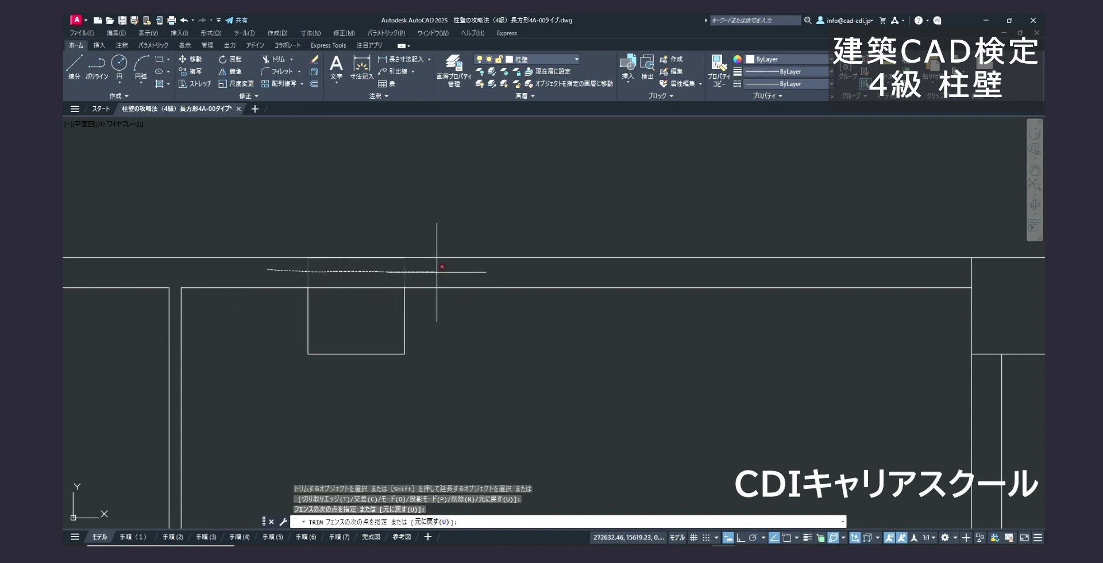
left_click_drag(437, 272, 438, 273)
left_click(370, 288)
Trim the overlapping column edges where the walls meet the upper-right corner column
middle_click_drag(592, 299, 68, 308)
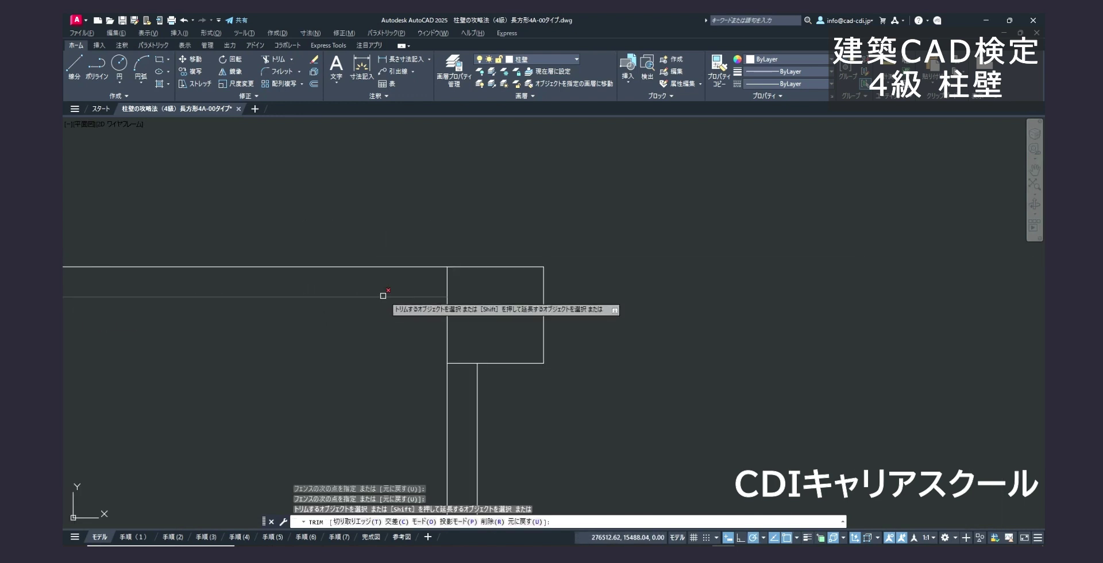
left_click_drag(416, 281, 469, 294)
left_click_drag(467, 338, 462, 377)
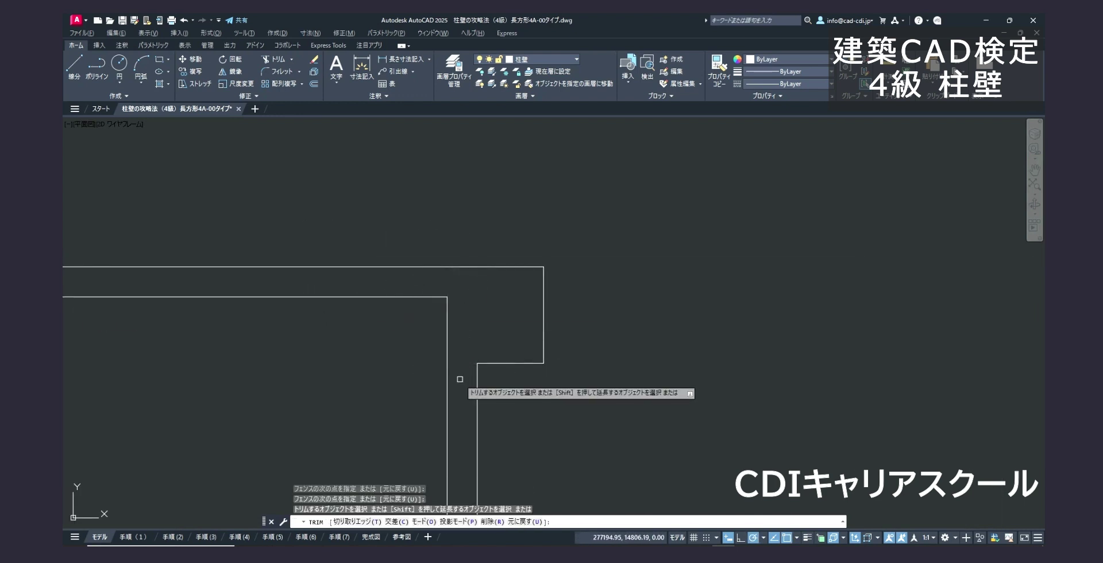
Trim the overlapping column edges where the walls meet the lower-right corner column
scroll(459, 379, "down", 2)
middle_click_drag(444, 422, 443, 170)
scroll(463, 406, "up", 1)
middle_click_drag(464, 406, 463, 190)
middle_click_drag(438, 377, 438, 315)
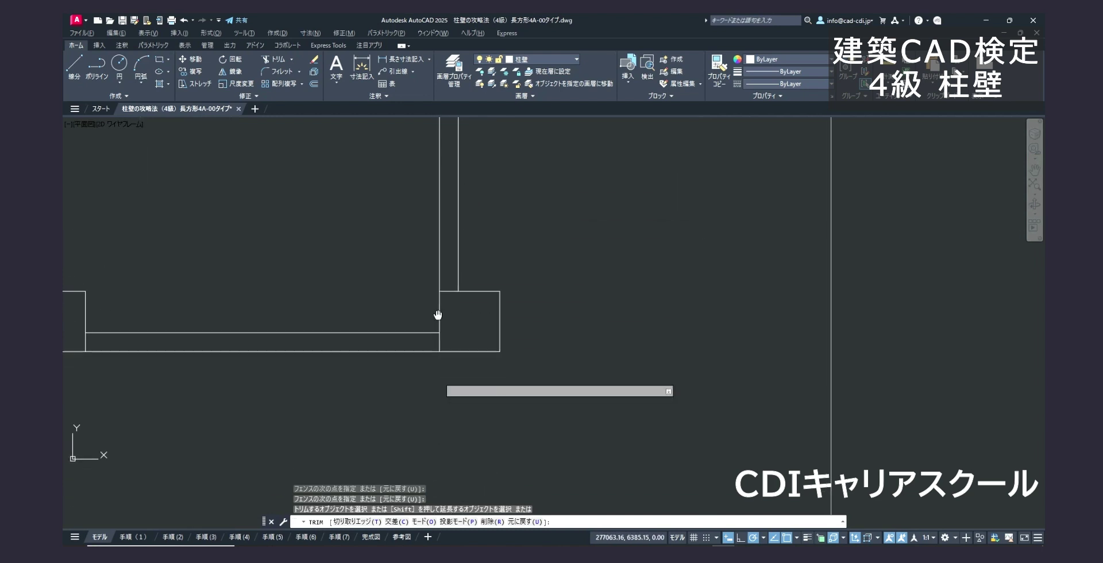
scroll(438, 315, "up", 4)
left_click_drag(469, 374, 379, 383)
Trim the overlapping lines at the lower column on the right side of the projecting middle bay
middle_click_drag(232, 313, 753, 277)
middle_click_drag(310, 291, 744, 284)
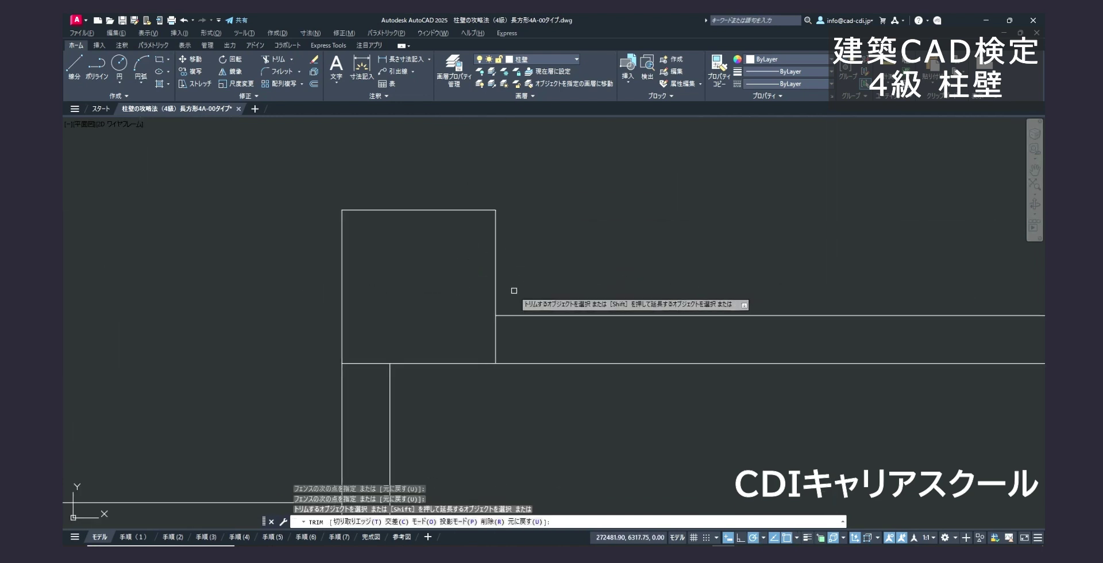
left_click_drag(521, 338, 482, 335)
left_click_drag(373, 337, 368, 385)
scroll(377, 354, "down", 3)
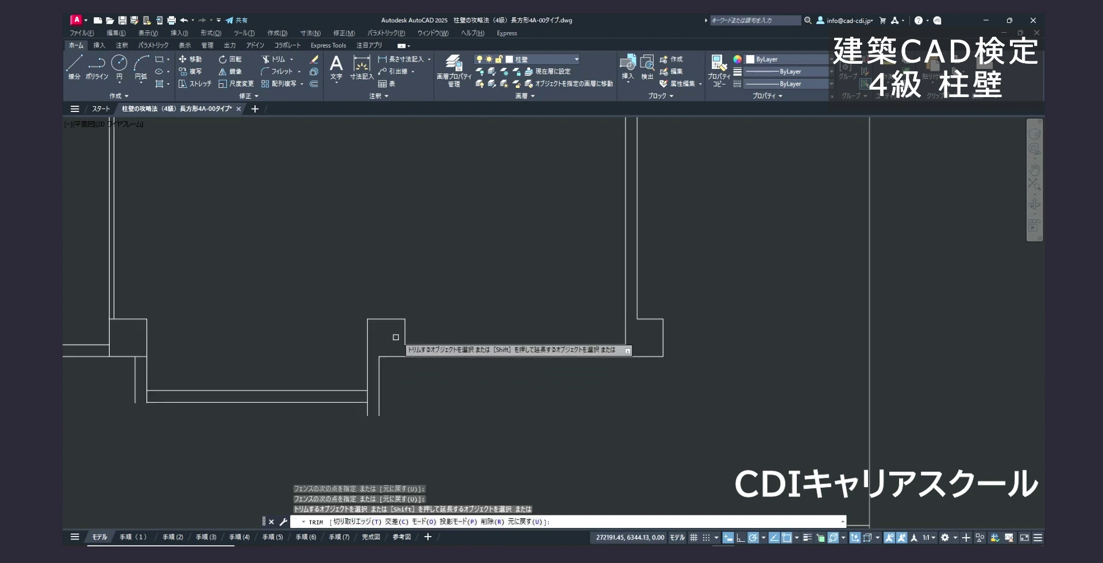
Trim the overlapping lines at the lower column on the left side of the projecting middle bay
middle_click_drag(370, 348, 481, 300)
scroll(493, 341, "up", 4)
scroll(384, 299, "down", 6)
mouse_move(316, 271)
middle_mouse_down()
mouse_move(383, 295)
mouse_move(425, 336)
middle_mouse_up()
scroll(425, 348, "up", 5)
left_click_drag(374, 356, 369, 359)
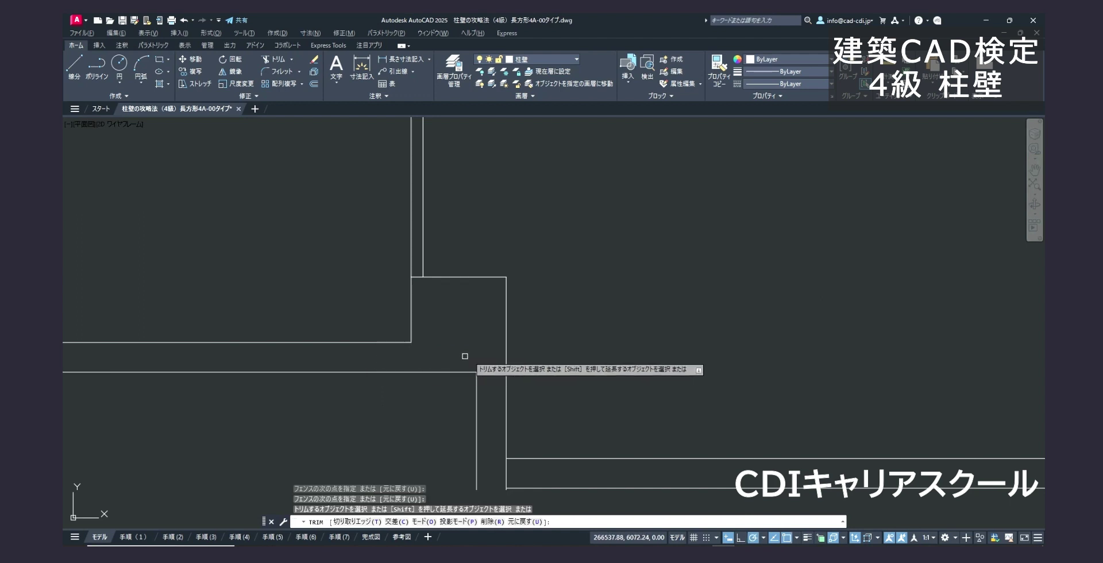
left_click_drag(486, 358, 492, 385)
Trim the overlapping column edge between the wall lines at the lower-left corner column and finish trimming
scroll(447, 348, "down", 5)
scroll(354, 332, "up", 6)
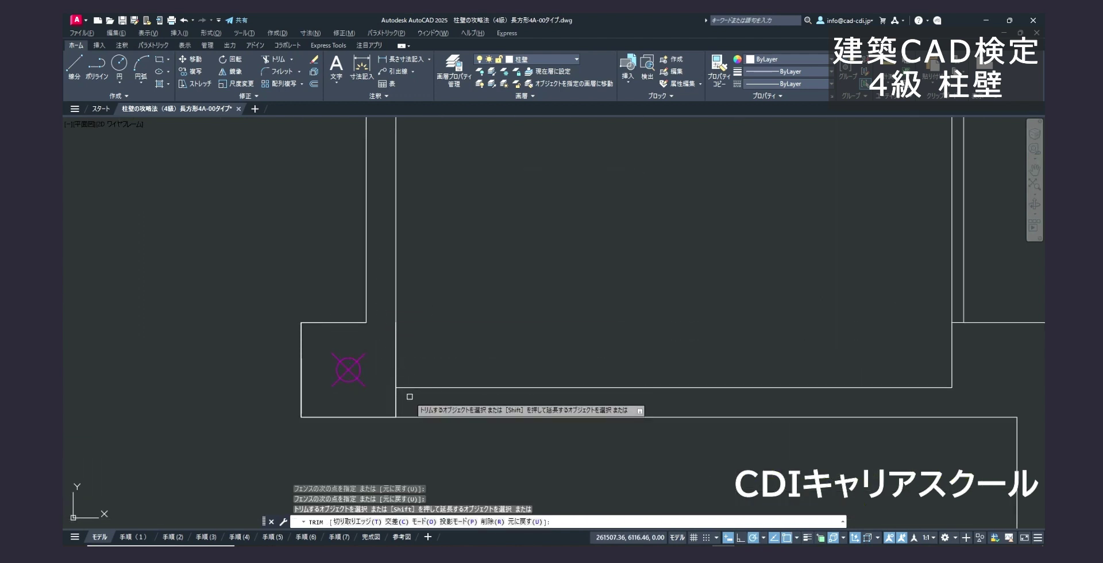
scroll(396, 343, "down", 8)
middle_click_drag(422, 267, 392, 289)
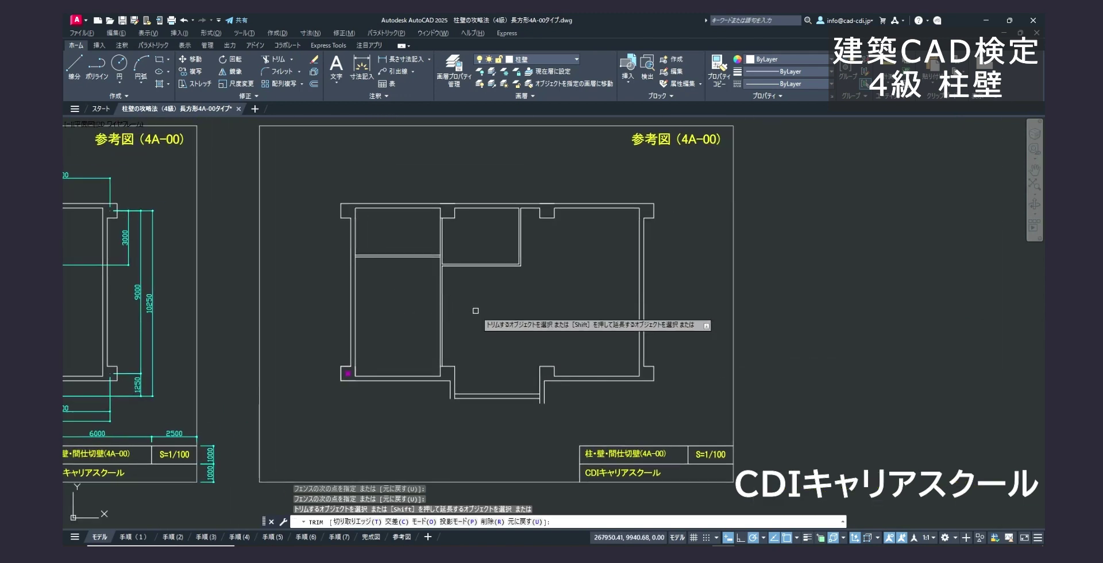
middle_click_drag(472, 312, 441, 312)
key("Escape")
Use Fillet with the multiple (複数) option to close the projecting bay's lower-left inner and outer wall corners as sharp corners
middle_click_drag(481, 377, 423, 327)
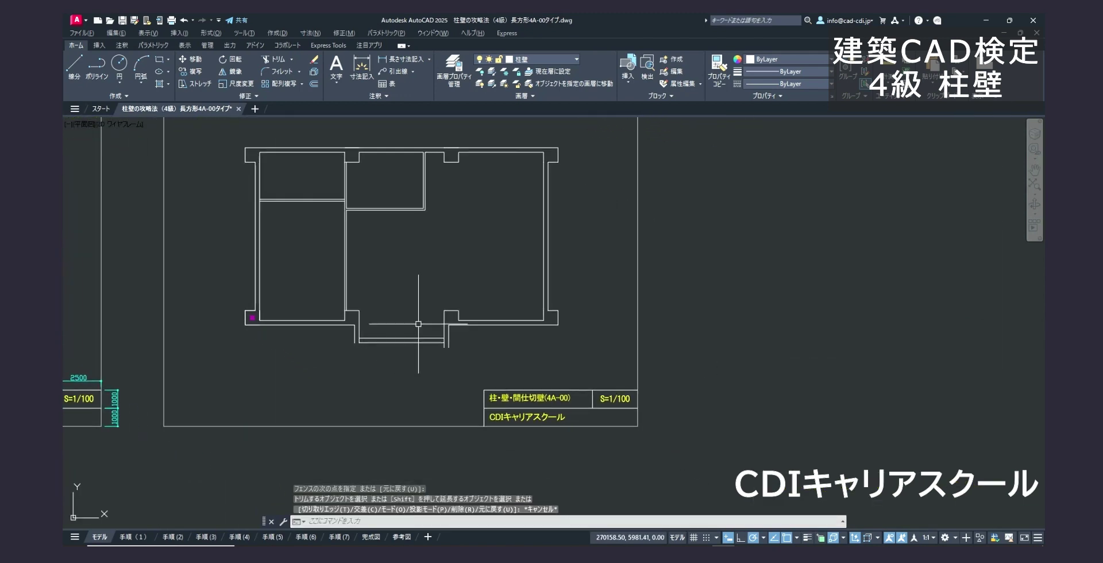
scroll(419, 306, "up", 2)
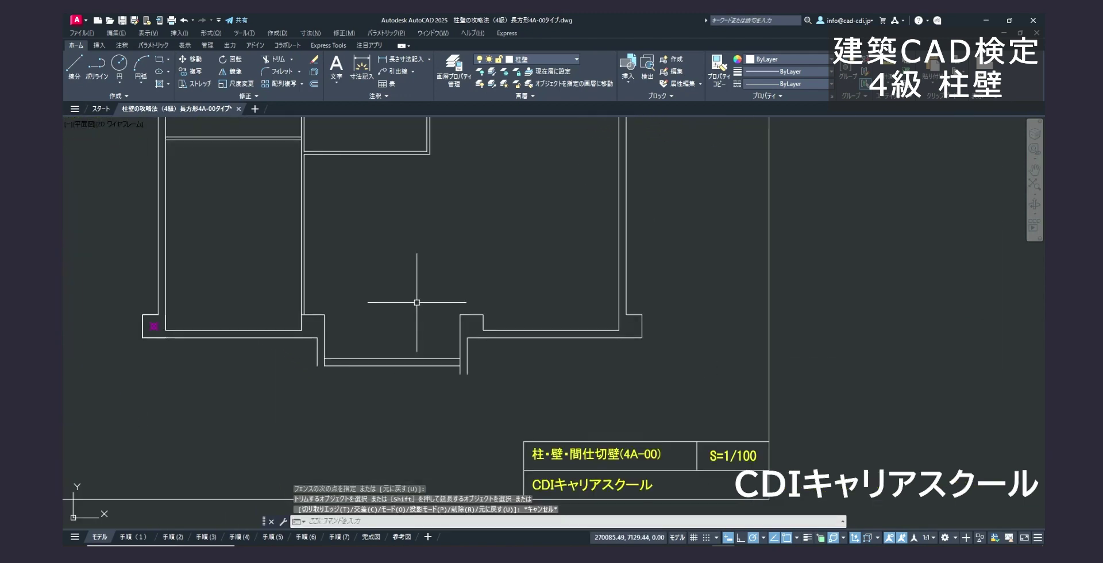
left_click(274, 70)
right_click(357, 203)
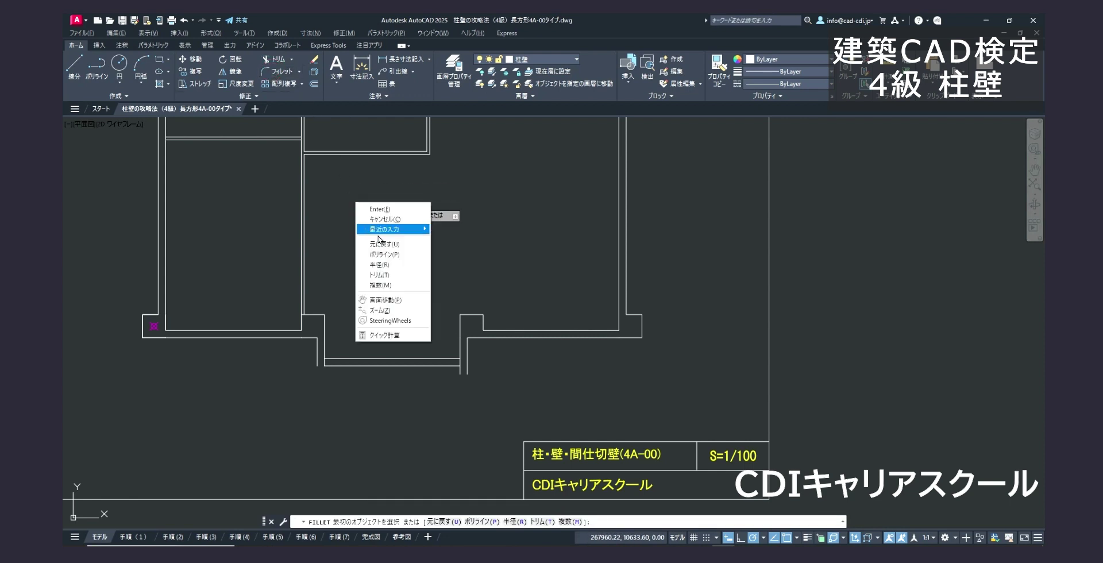
left_click(384, 285)
scroll(345, 338, "up", 4)
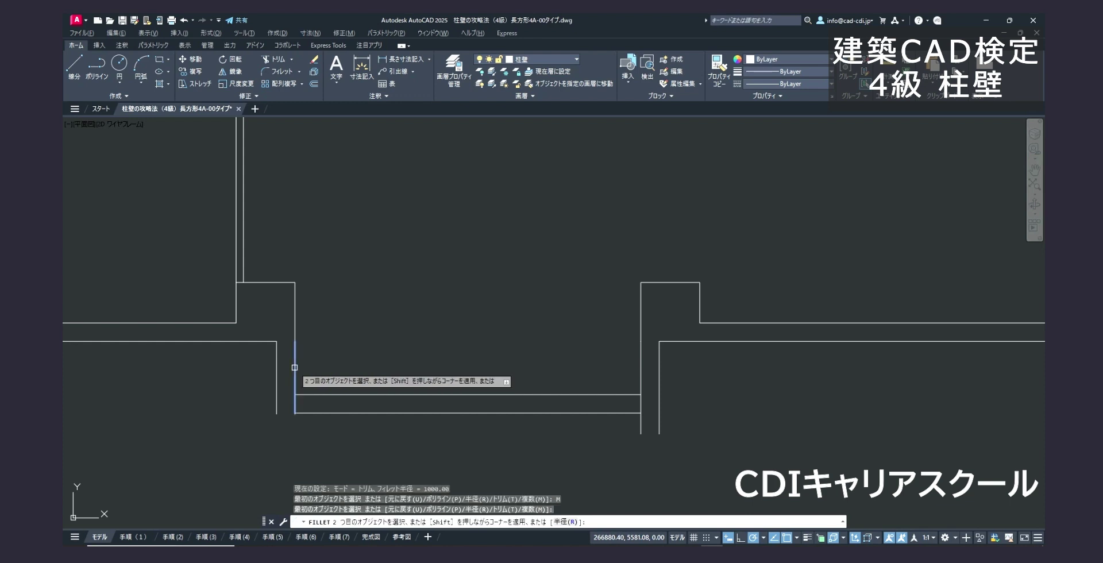
left_click(304, 394)
left_click(277, 392)
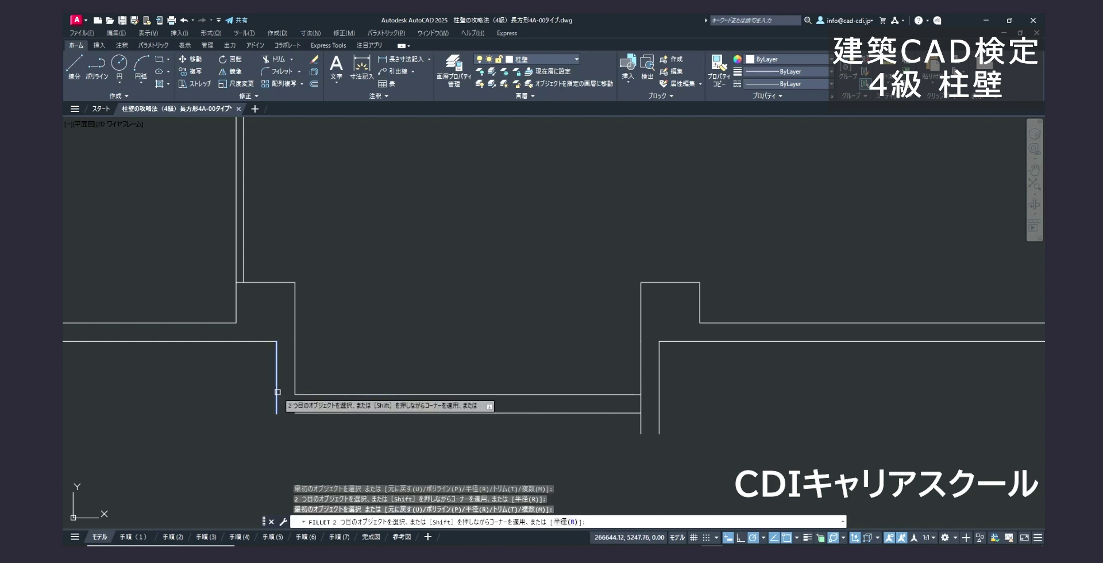
left_click(298, 412)
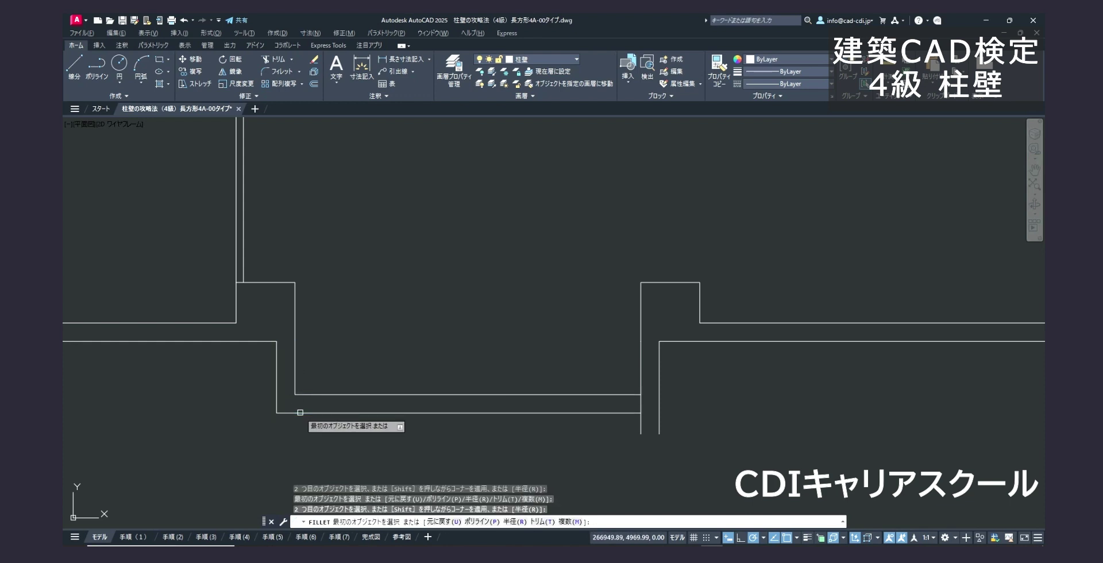
Close the projecting bay's lower-right inner and outer wall corners as sharp corners and end the fillet
left_click(615, 394)
left_click(641, 384)
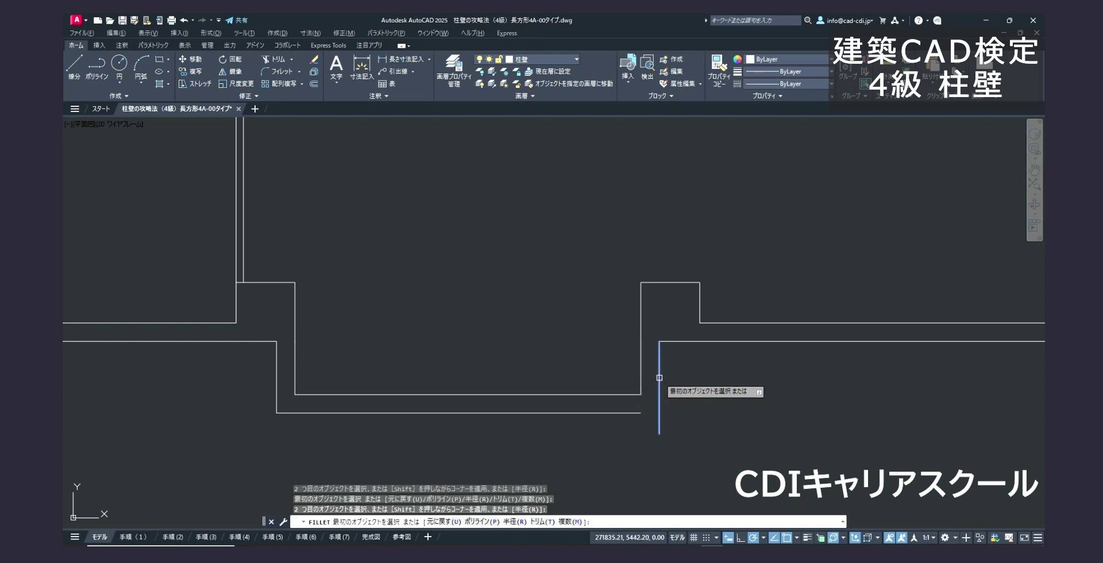
left_click(659, 378)
left_click(628, 413)
scroll(566, 365, "down", 4)
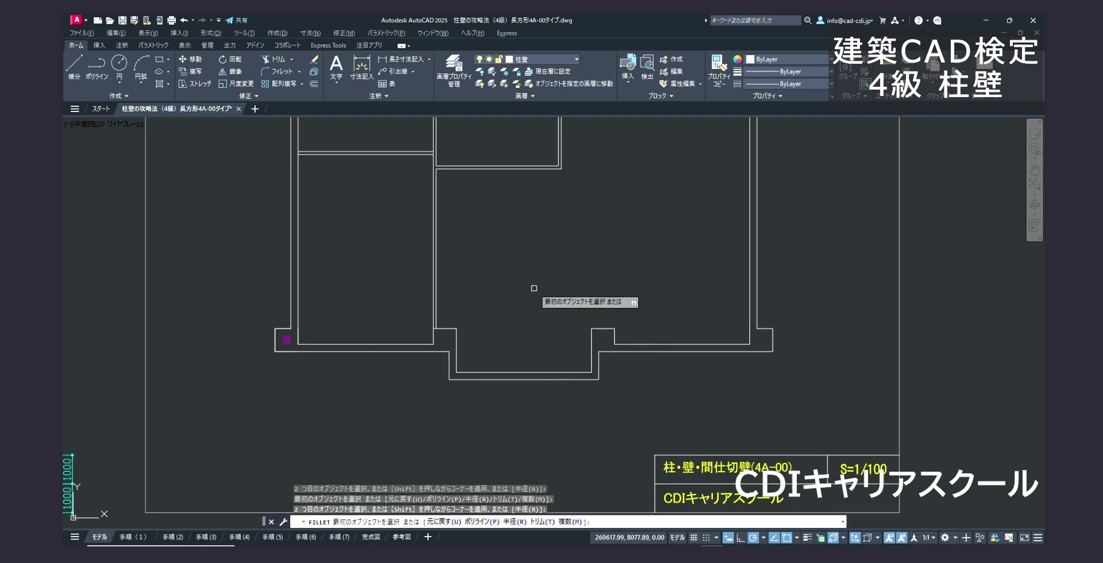
middle_click_drag(533, 288, 441, 421)
middle_click_drag(411, 329, 395, 366)
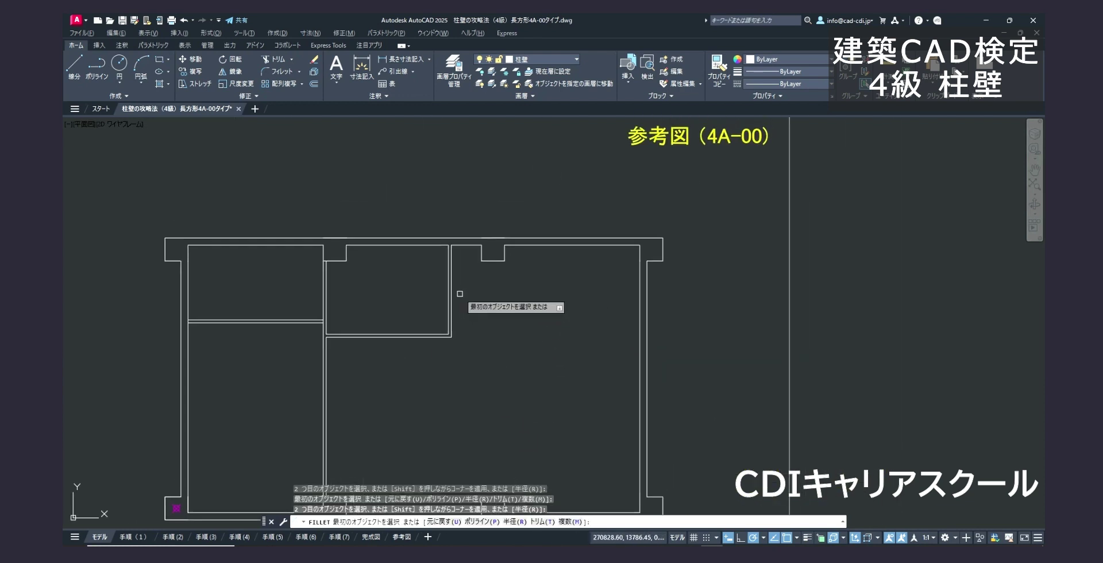
scroll(455, 283, "up", 4)
middle_click_drag(436, 219, 412, 311)
key("Escape")
Stretch the upper exterior wall's inner line across the upper end of the L-shaped partition to close its gap
scroll(435, 284, "up", 4)
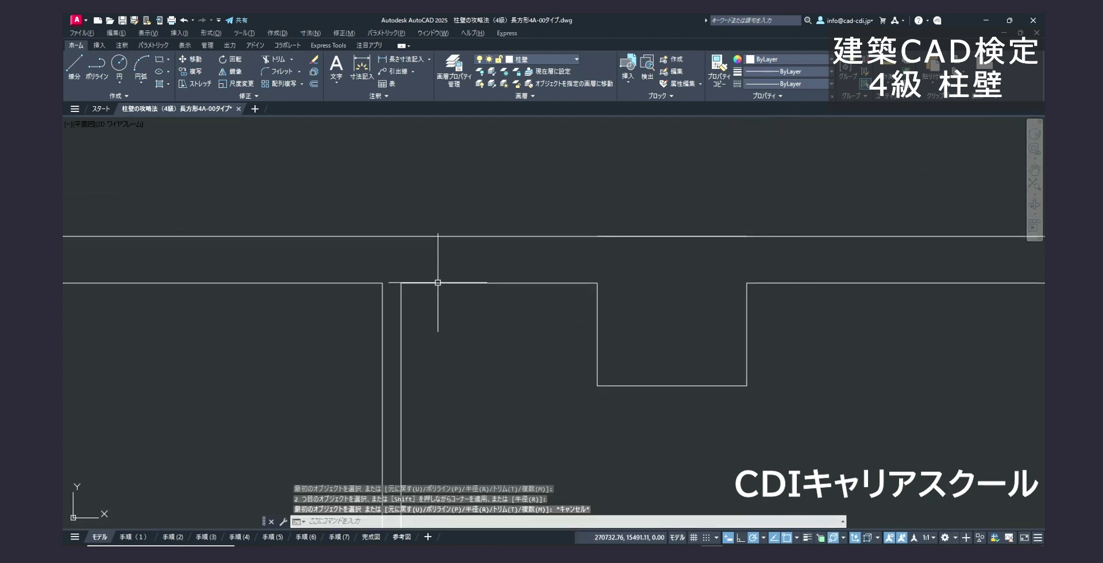
left_click(429, 281)
left_click(401, 283)
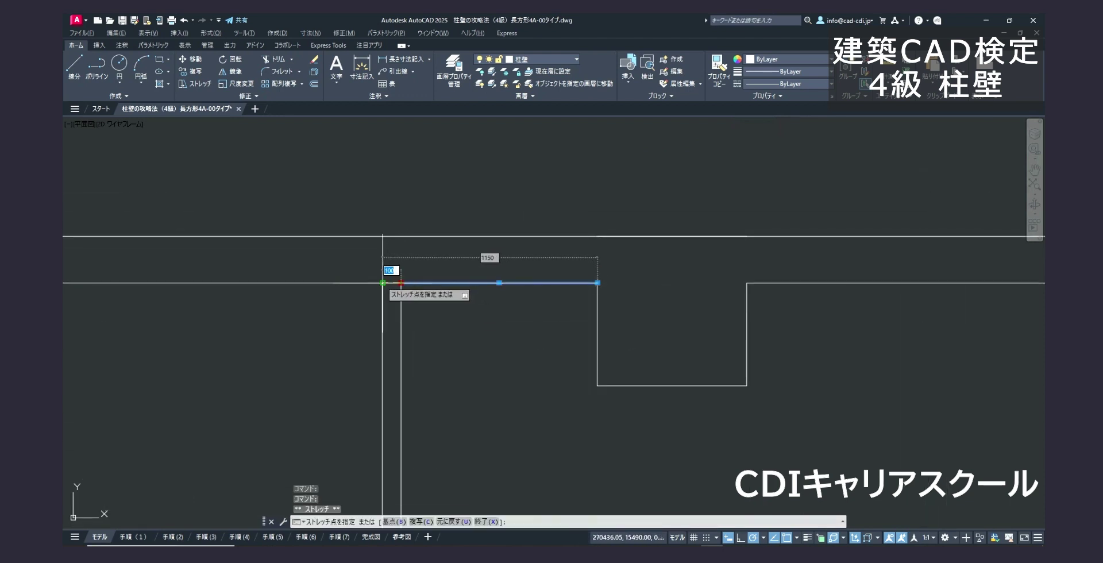
key("Escape")
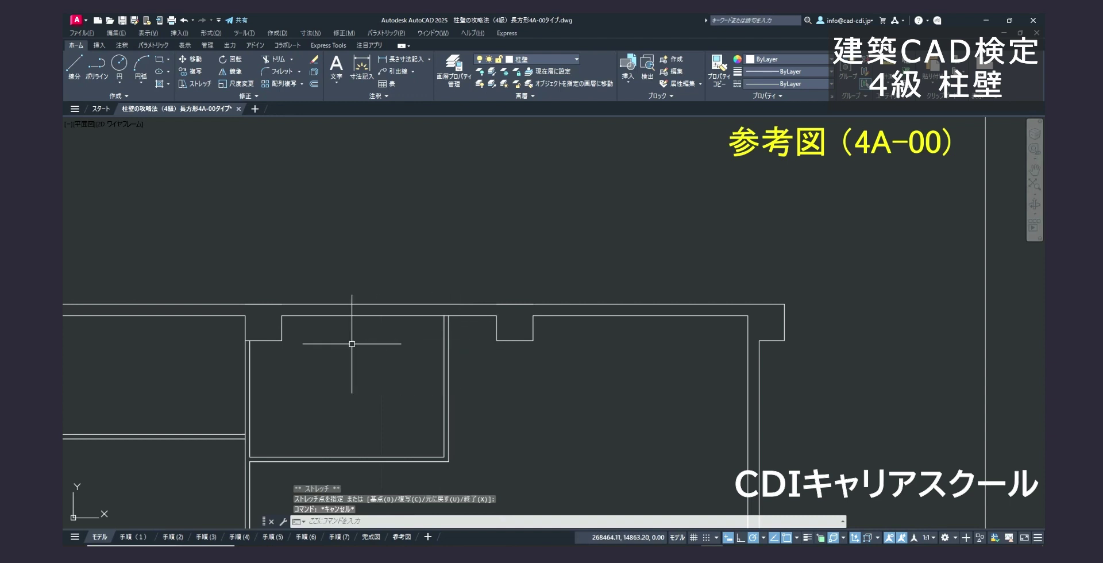
Trim the vertical partition's line between the horizontal partition's two lines at the T-joint in the left bay
scroll(352, 343, "down", 3)
middle_click_drag(401, 350, 405, 280)
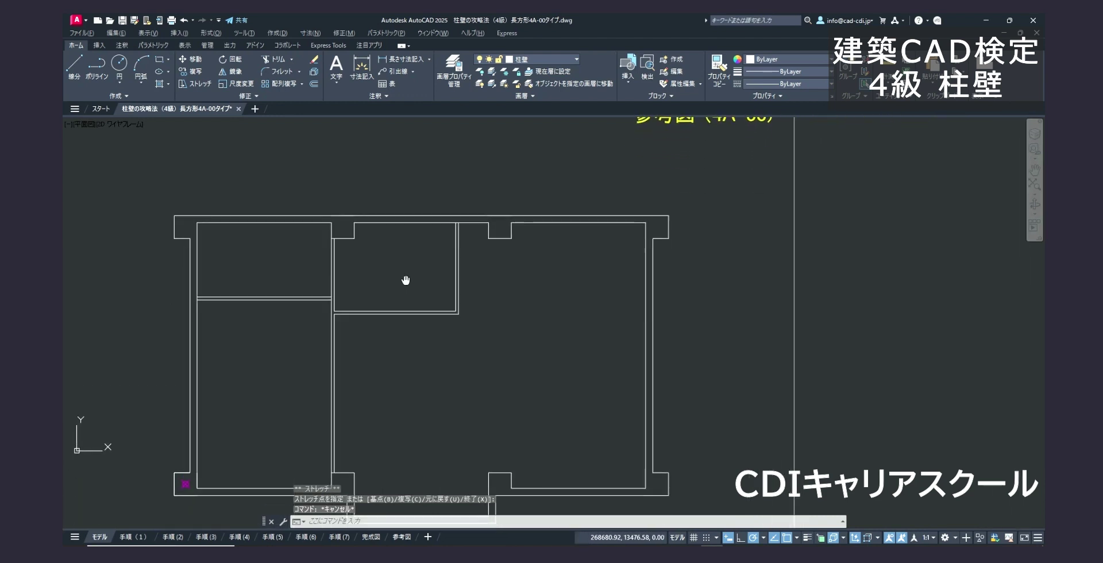
scroll(236, 311, "up", 4)
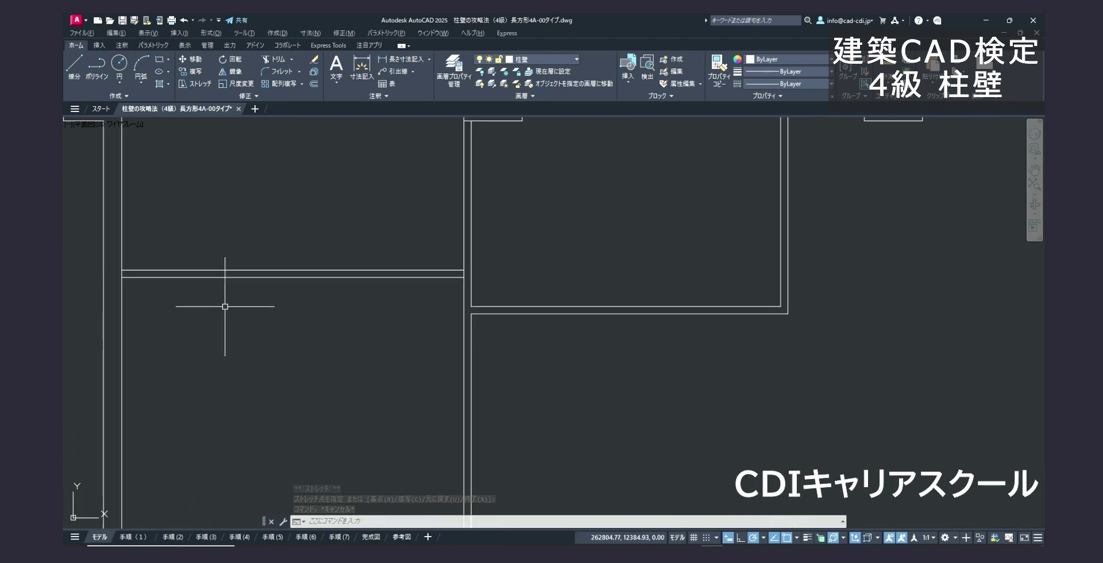
scroll(457, 304, "up", 4)
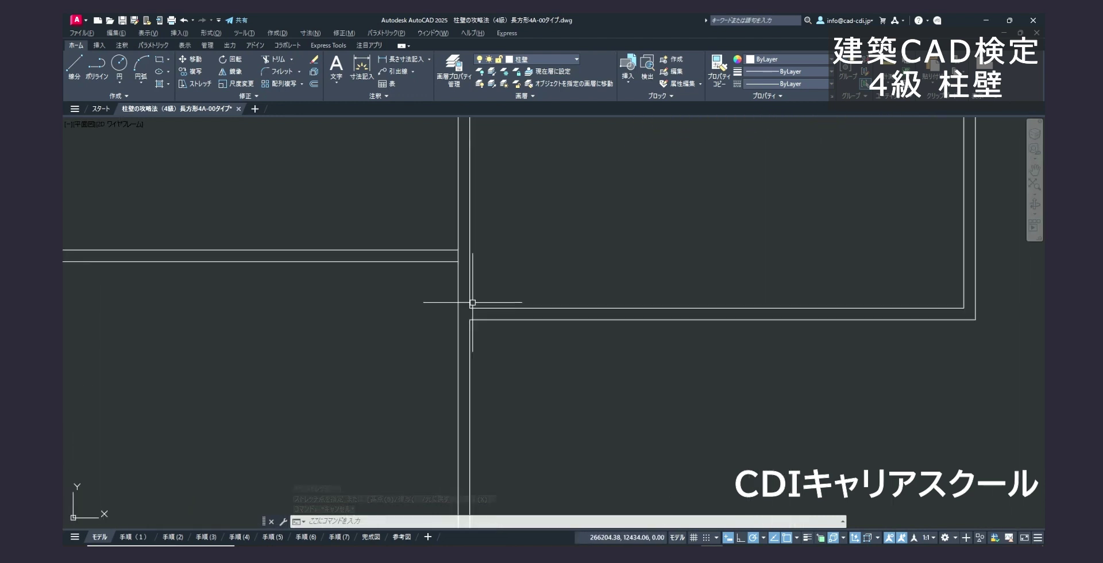
left_click(283, 61)
scroll(416, 265, "up", 4)
left_click(416, 264)
left_click(372, 262)
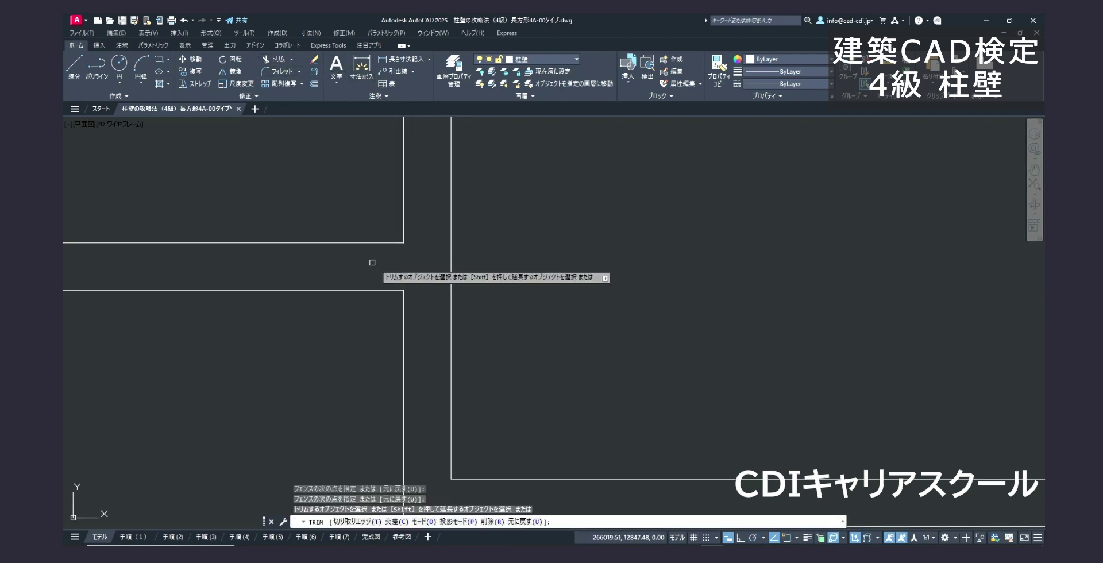
scroll(431, 268, "down", 6)
key("Escape")
scroll(574, 399, "down", 5)
middle_click_drag(574, 399, 495, 330)
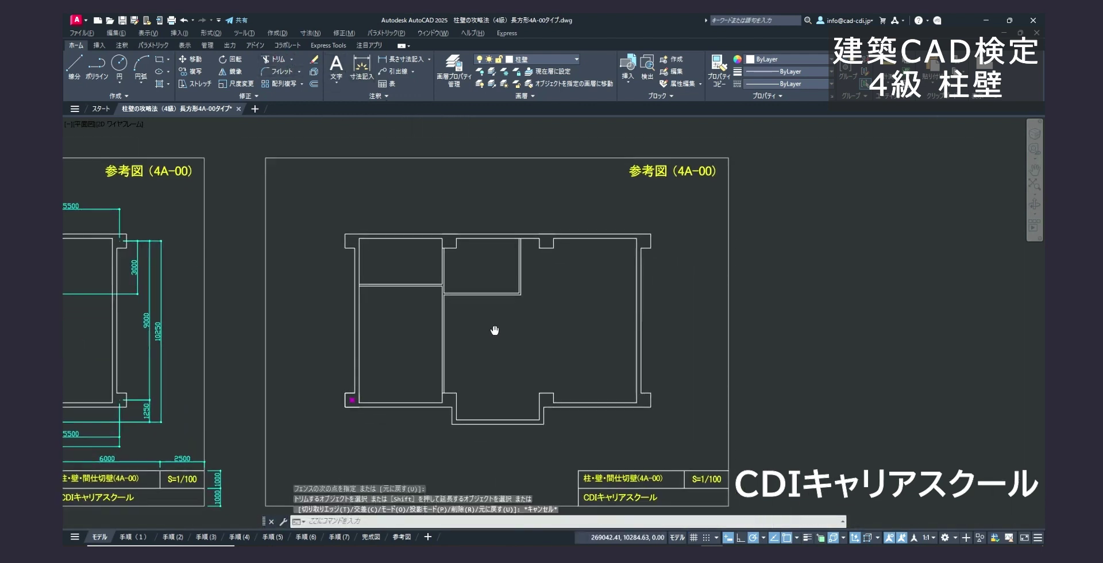
Turn the 通り芯 layer back on
scroll(544, 397, "up", 2)
middle_click_drag(837, 506, 807, 506)
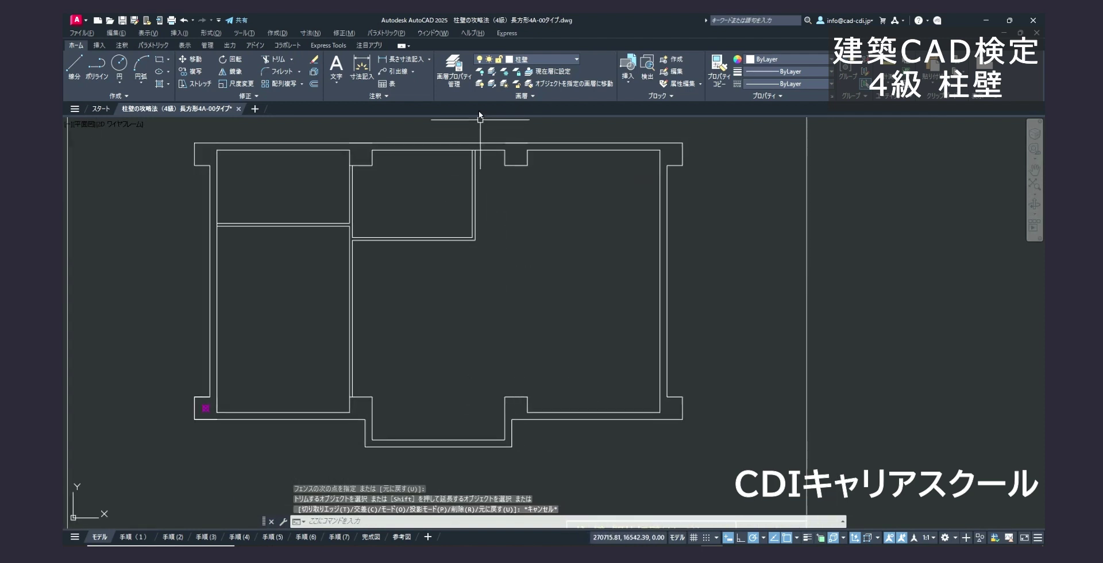
left_click(561, 59)
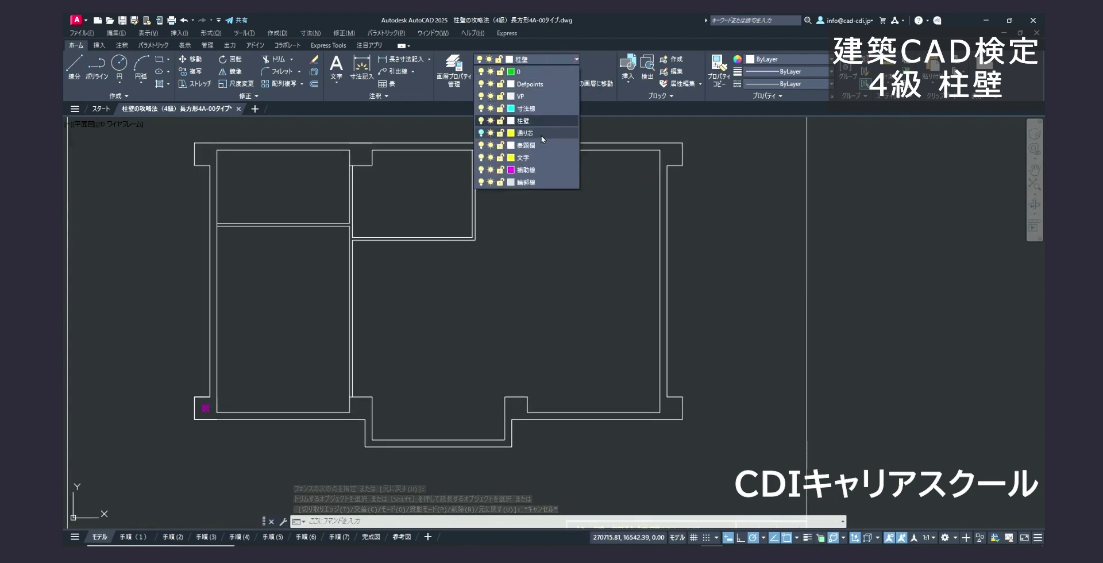
left_click(482, 133)
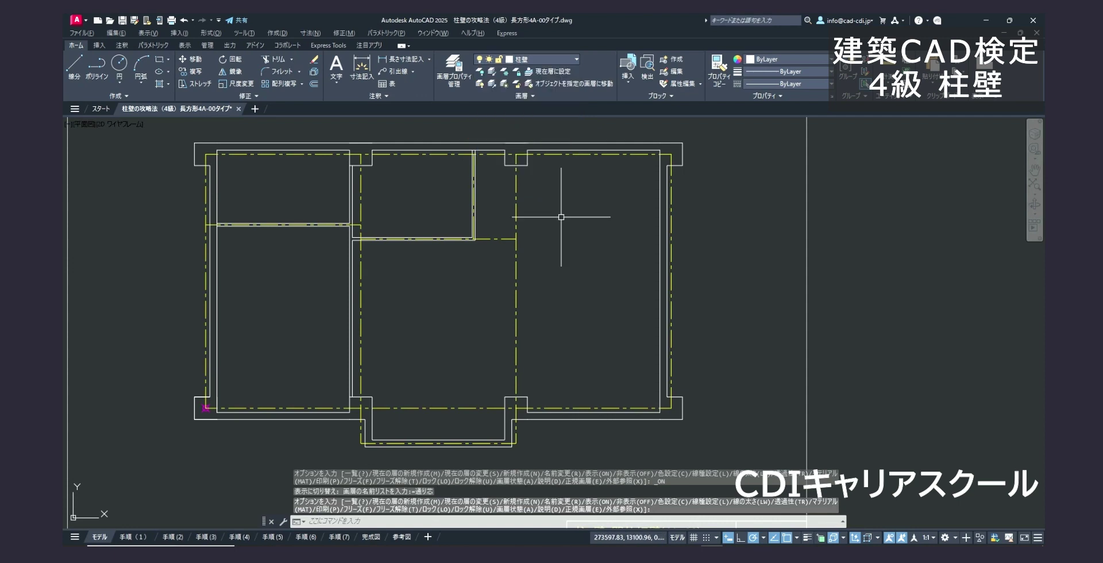
Change the 通り芯 layer's colour to red (index colour 1)
scroll(561, 216, "down", 3)
middle_click_drag(524, 227, 535, 246)
scroll(547, 253, "down", 2)
scroll(545, 244, "up", 2)
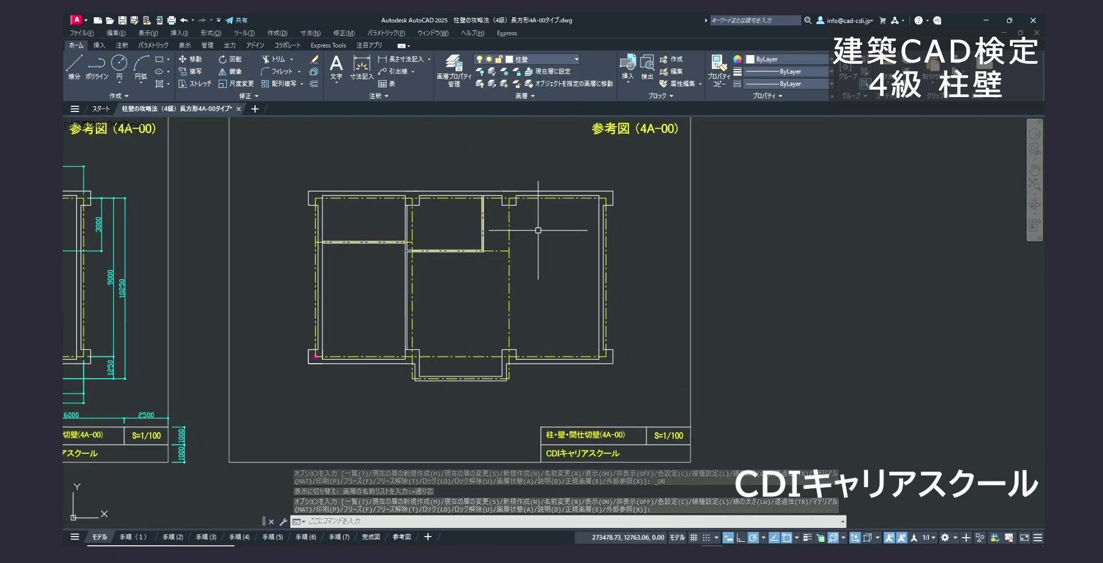
left_click(550, 57)
left_click(510, 133)
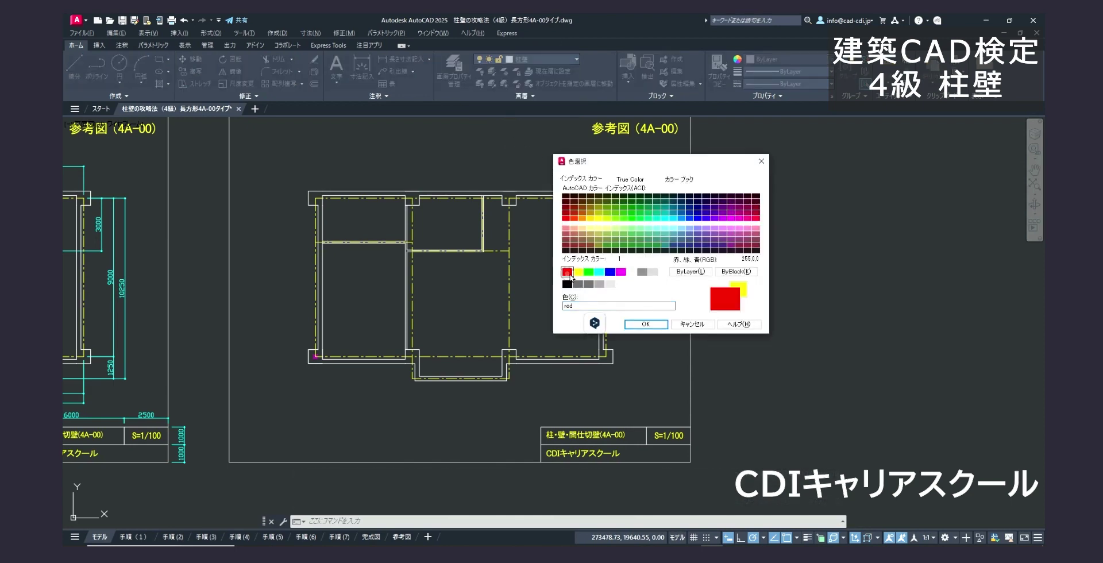
left_click(568, 273)
left_click(644, 324)
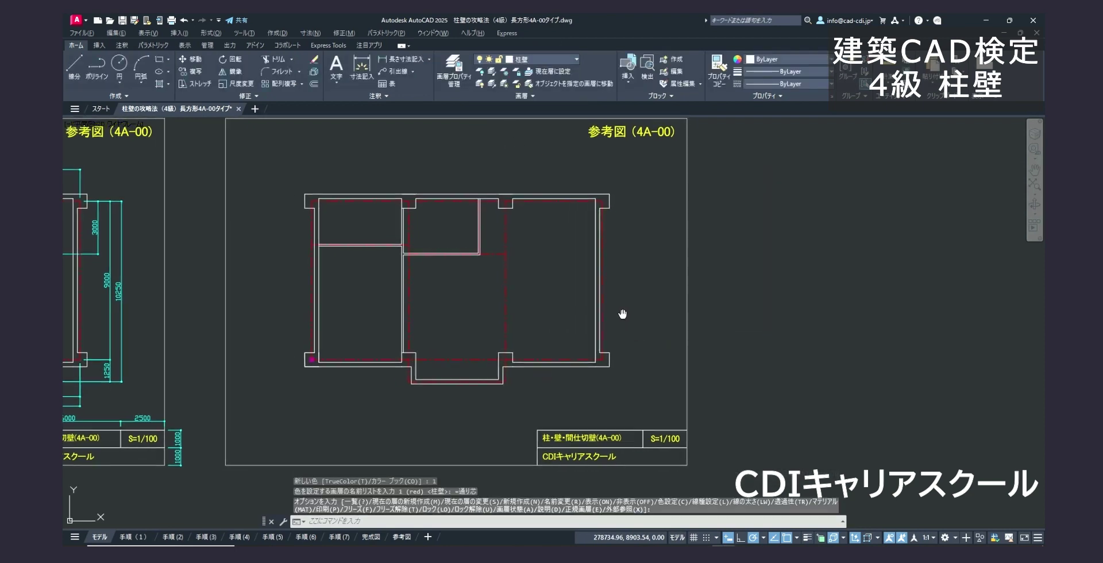
mouse_move(623, 313)
middle_mouse_down()
mouse_move(605, 308)
mouse_move(623, 318)
middle_mouse_up()
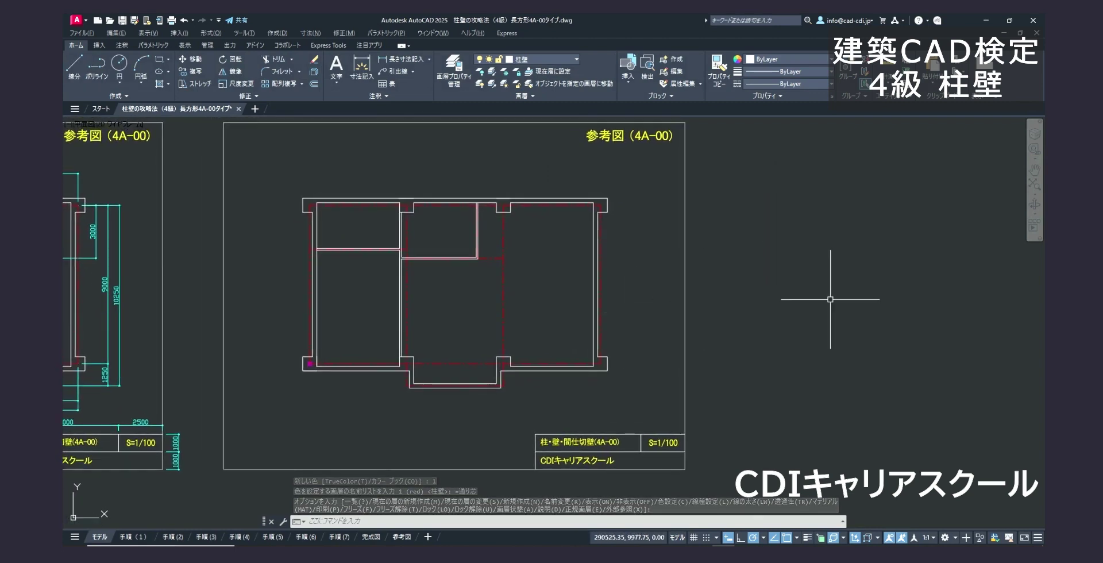